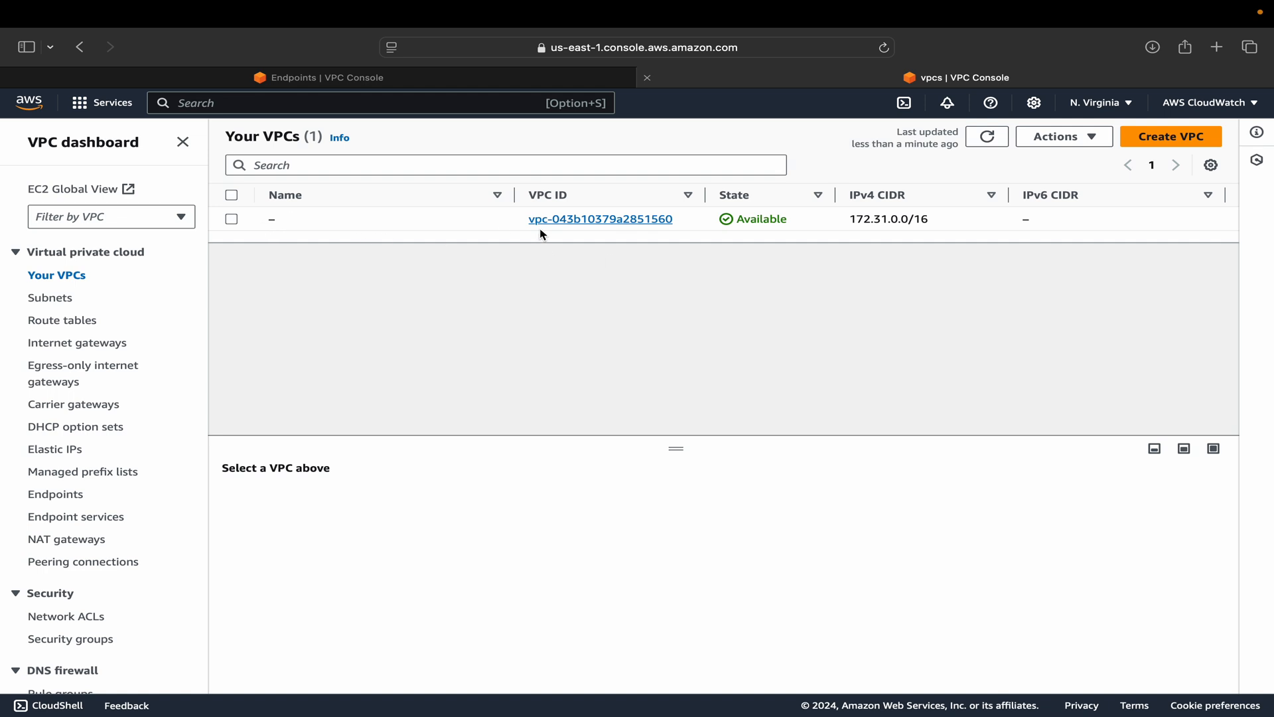
Check the route table of private-subnet in the VPC's subnets list.
{"action": "left_click", "coordinate": [68, 306]}
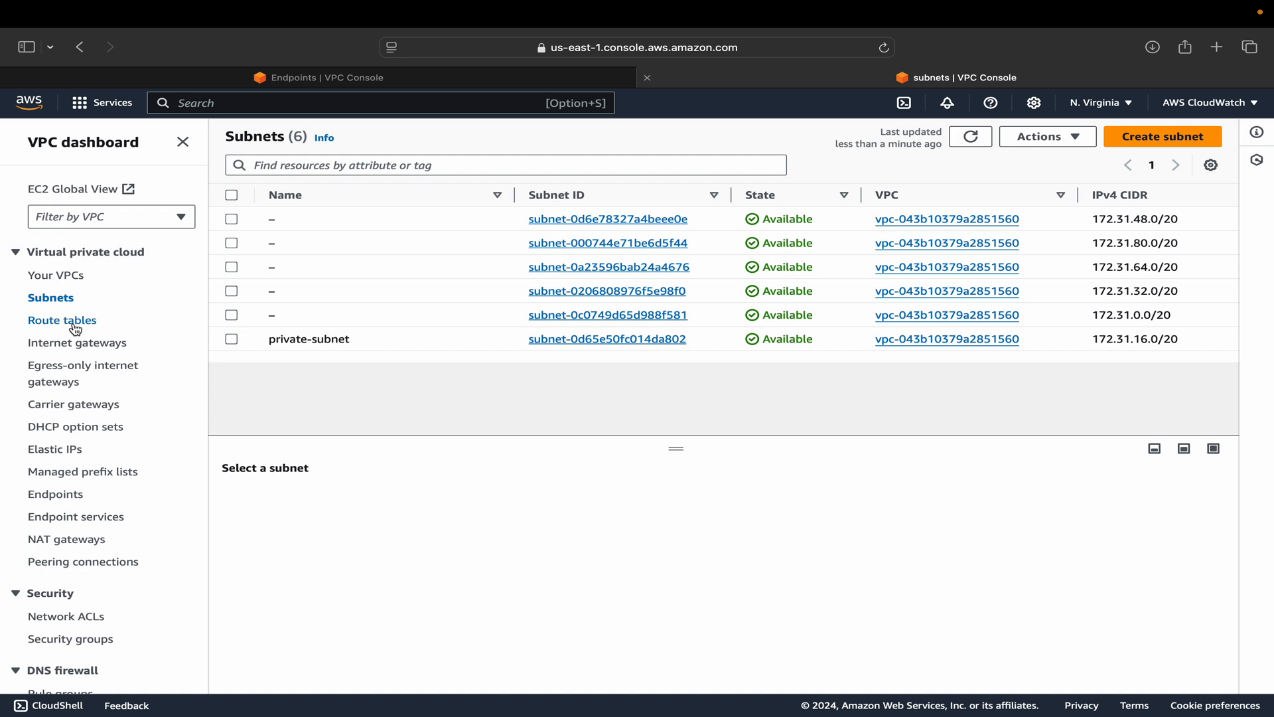
{"action": "left_click", "coordinate": [232, 340]}
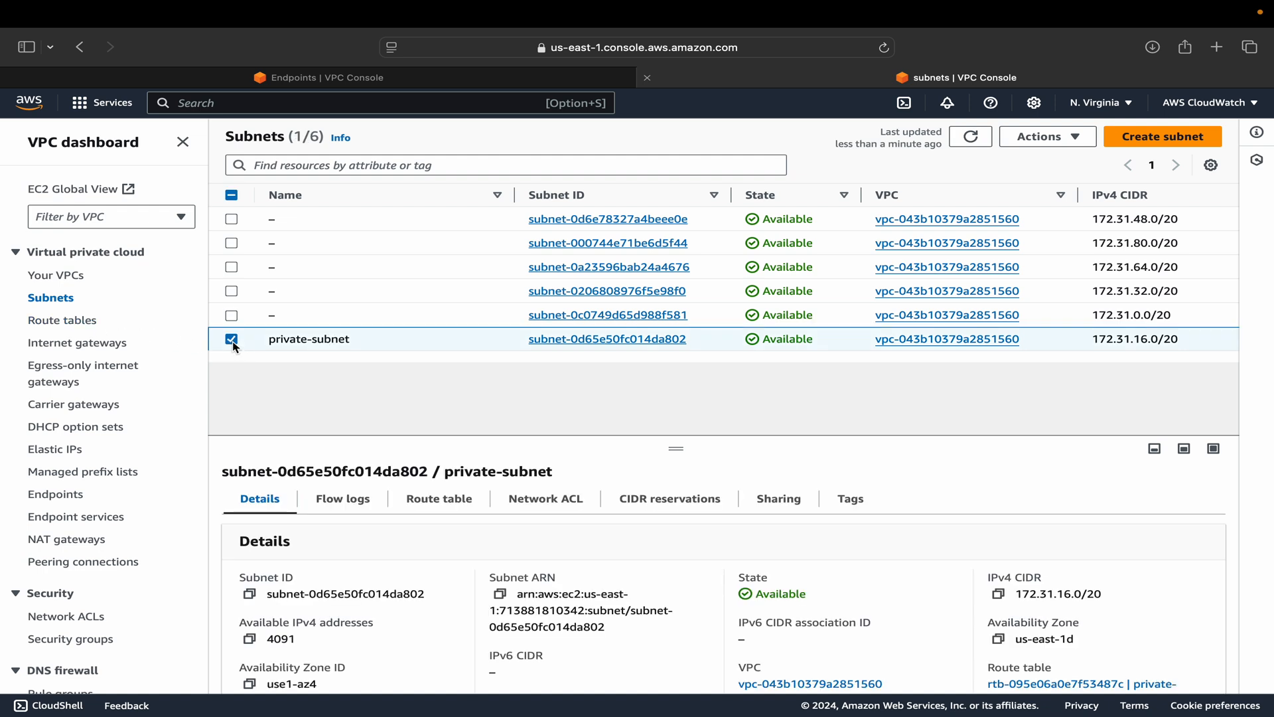
{"action": "left_click", "coordinate": [441, 498]}
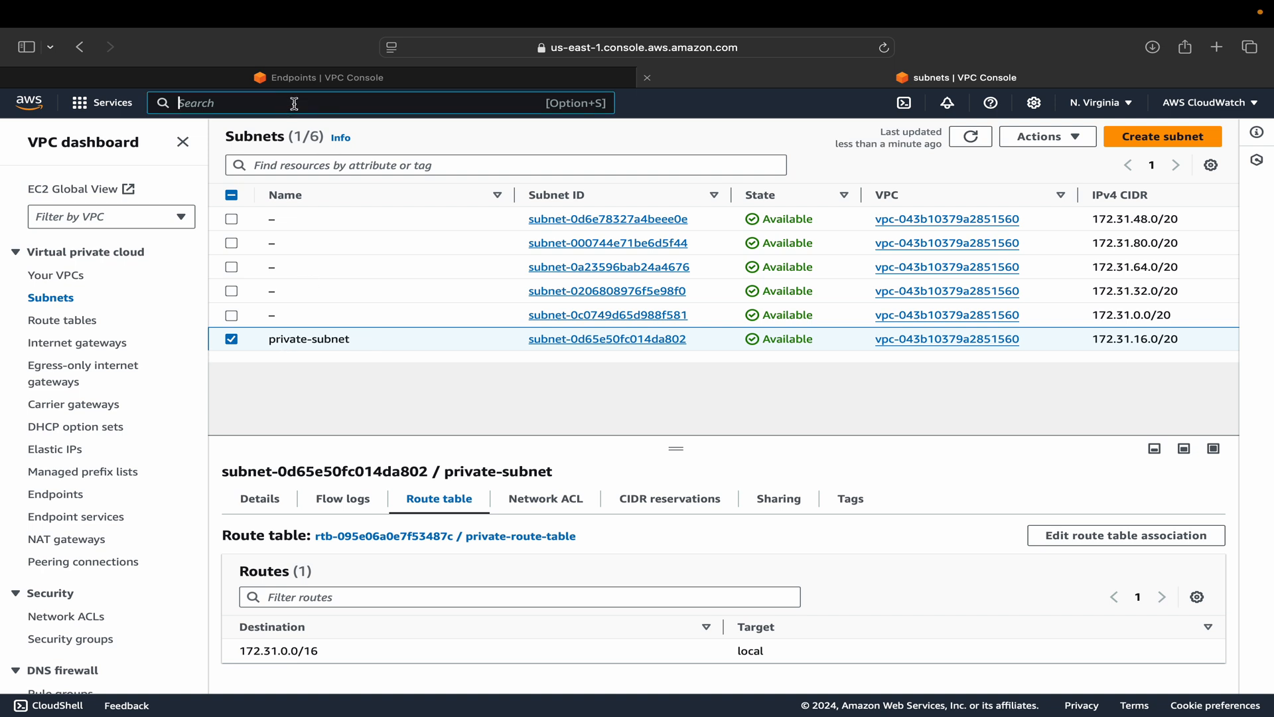
Start launching a new EC2 instance and name it ec2-private-connect-test.
{"action": "type", "text": "ec2"}
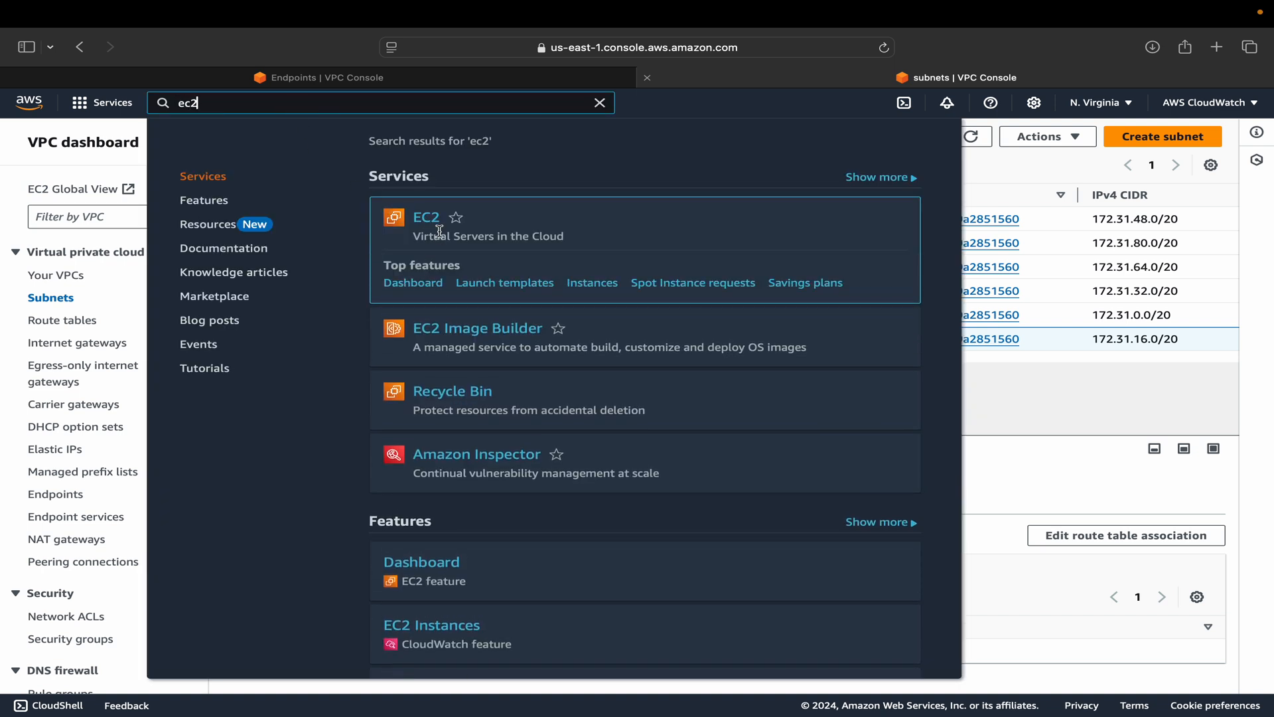
{"action": "left_click", "coordinate": [430, 219]}
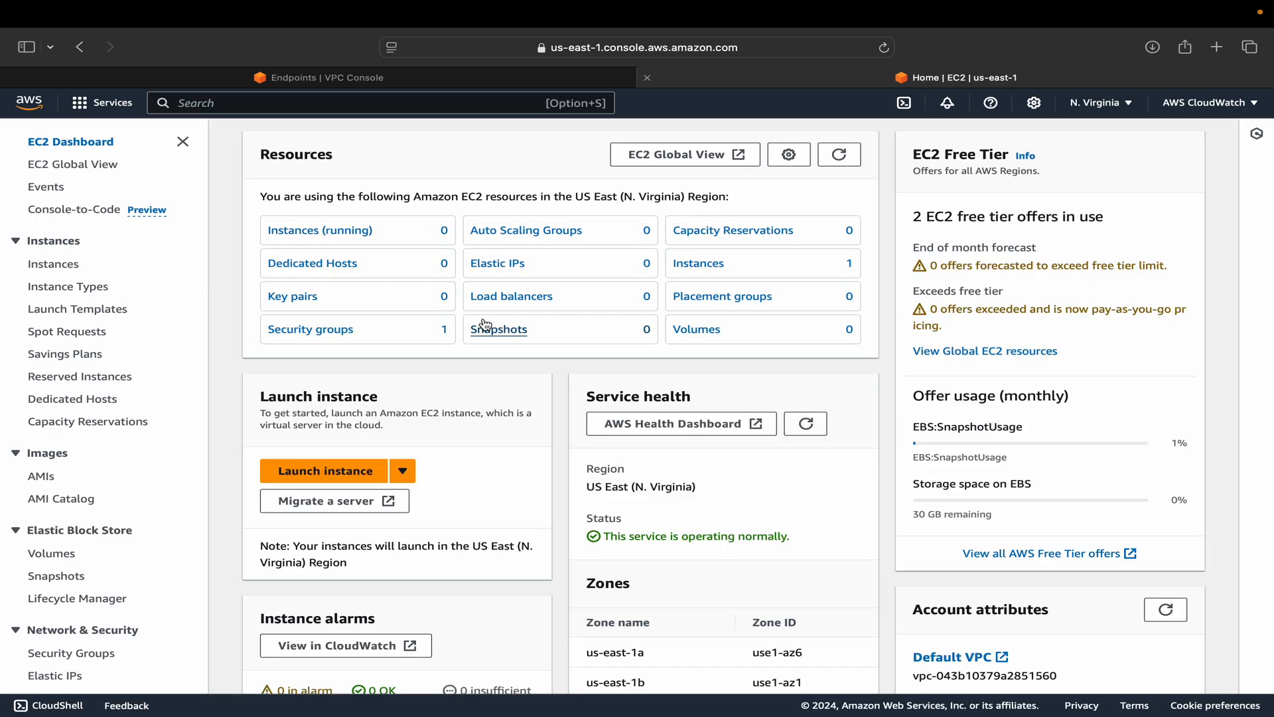
{"action": "left_click", "coordinate": [314, 471]}
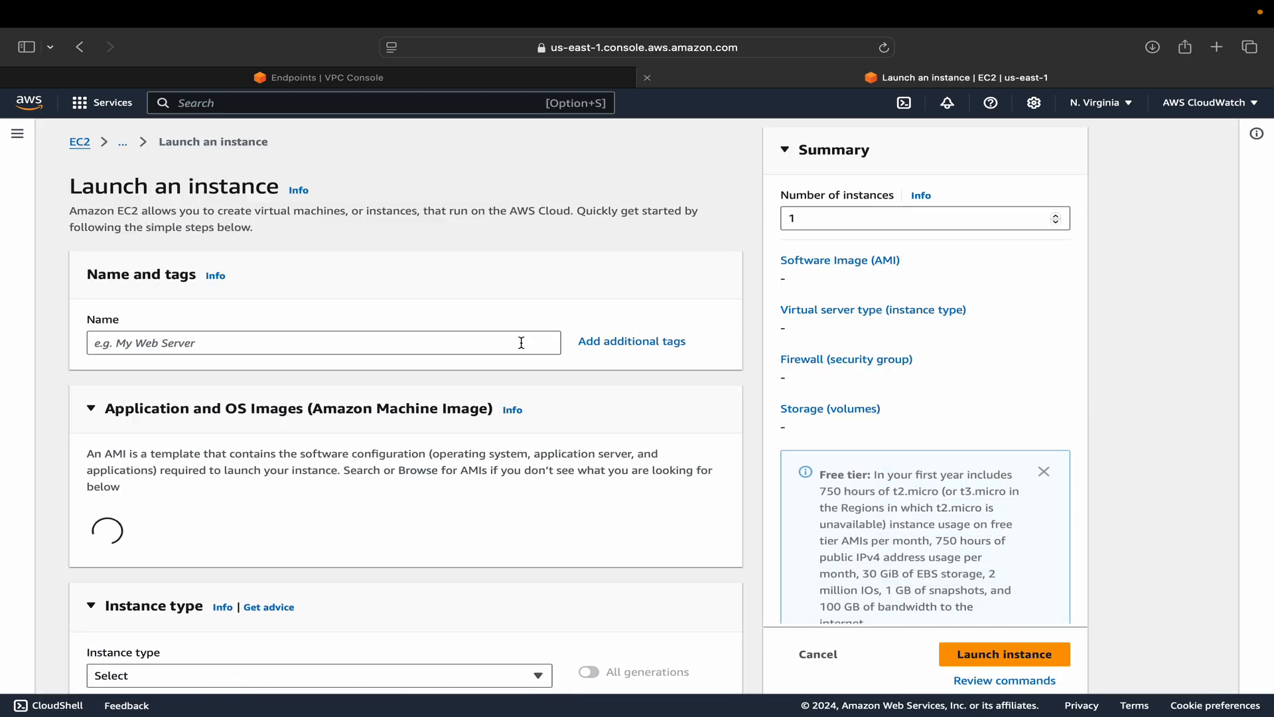
{"action": "left_click", "coordinate": [257, 340]}
{"action": "type", "text": "e"}
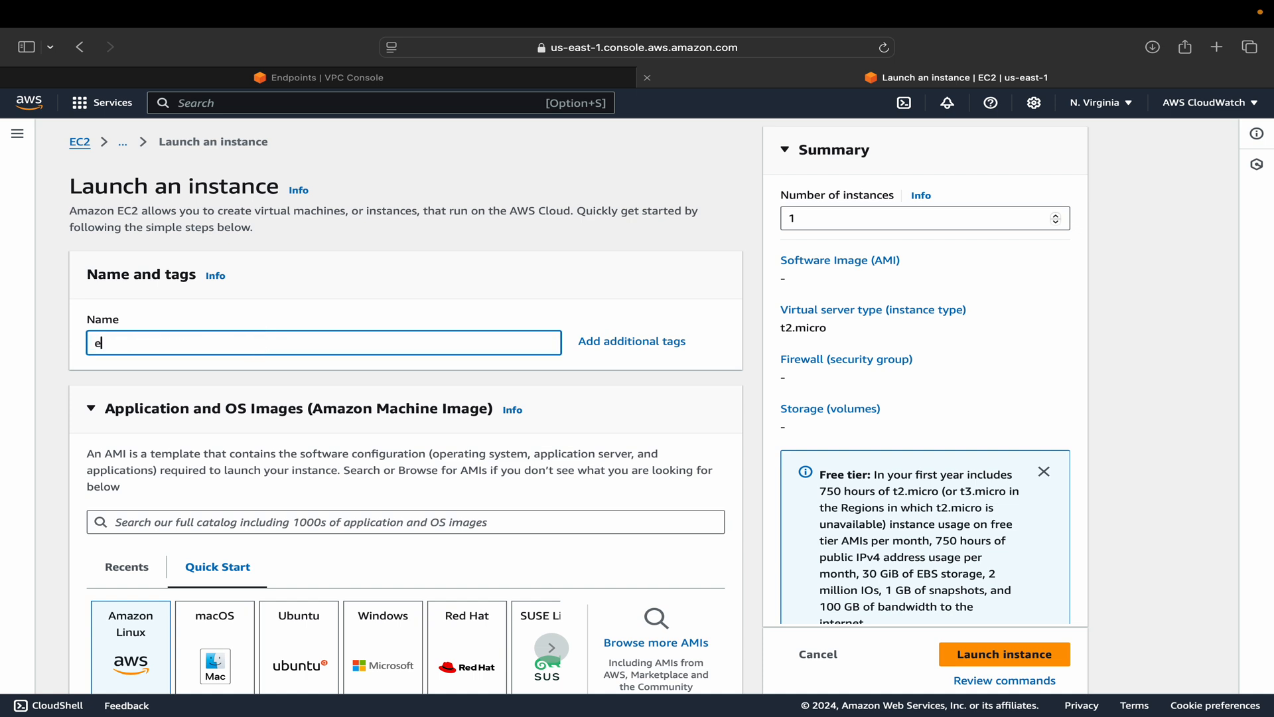
{"action": "type", "text": "c2-private-connect-test"}
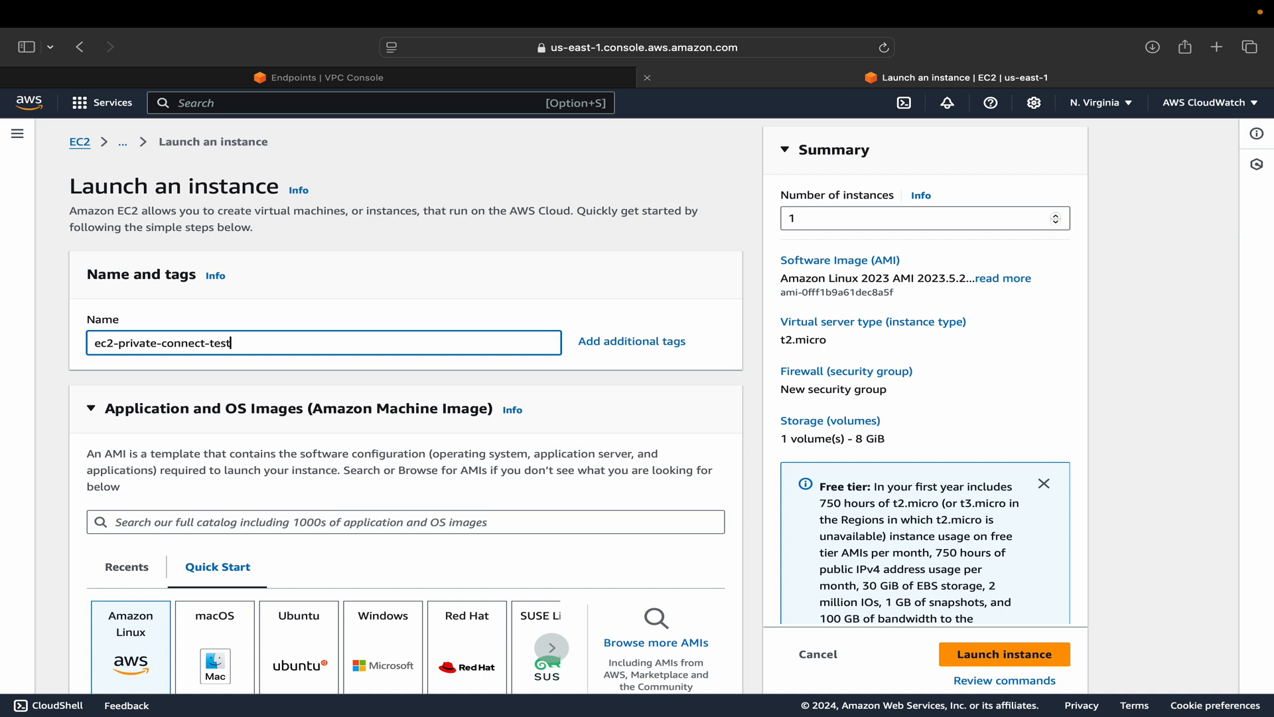
Edit the instance's network settings to disable auto-assign public IP and use private-subnet as the subnet.
{"action": "scroll", "coordinate": [355, 442], "scroll_direction": "down", "scroll_amount": 3}
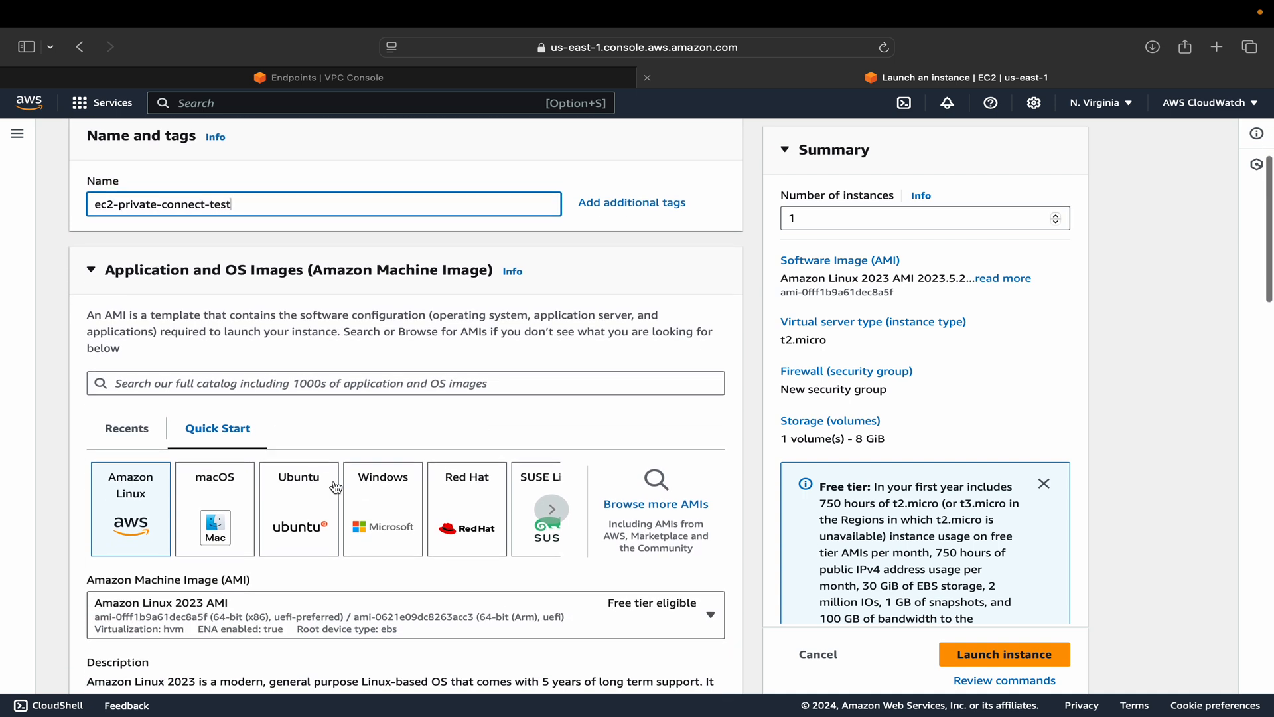
{"action": "scroll", "coordinate": [115, 508], "scroll_direction": "down", "scroll_amount": 6}
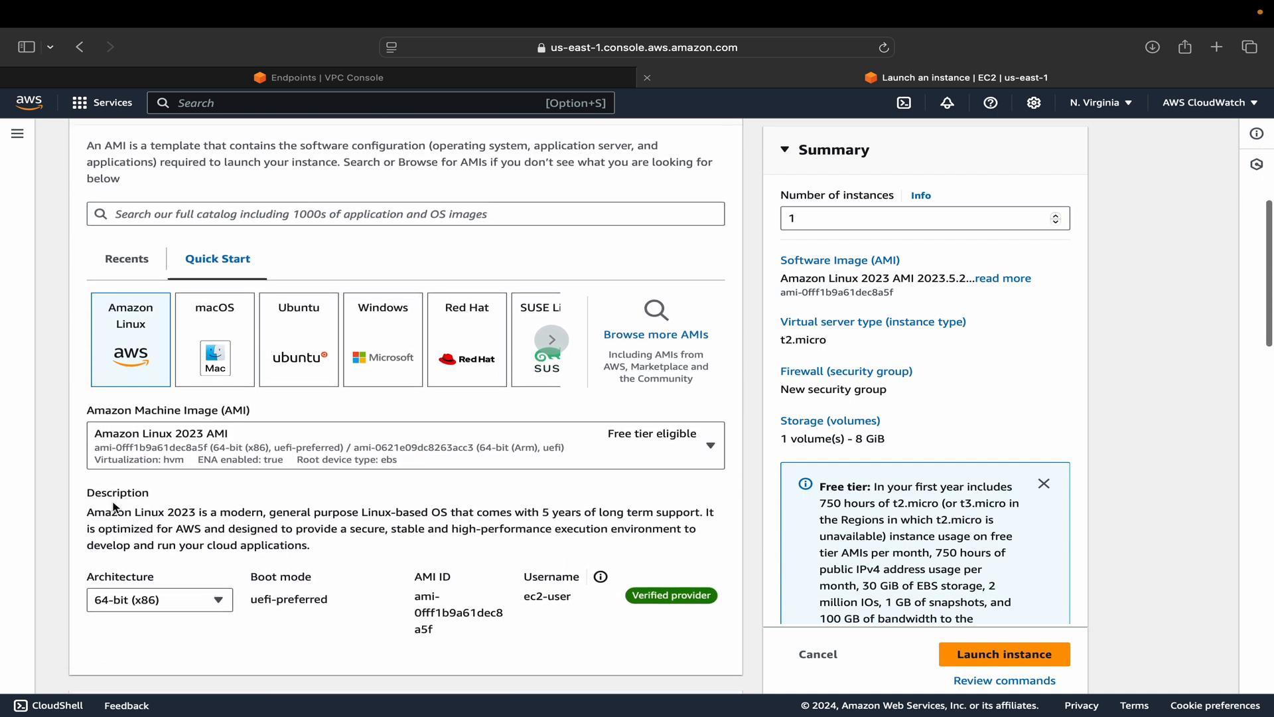
{"action": "scroll", "coordinate": [116, 508], "scroll_direction": "down", "scroll_amount": 4}
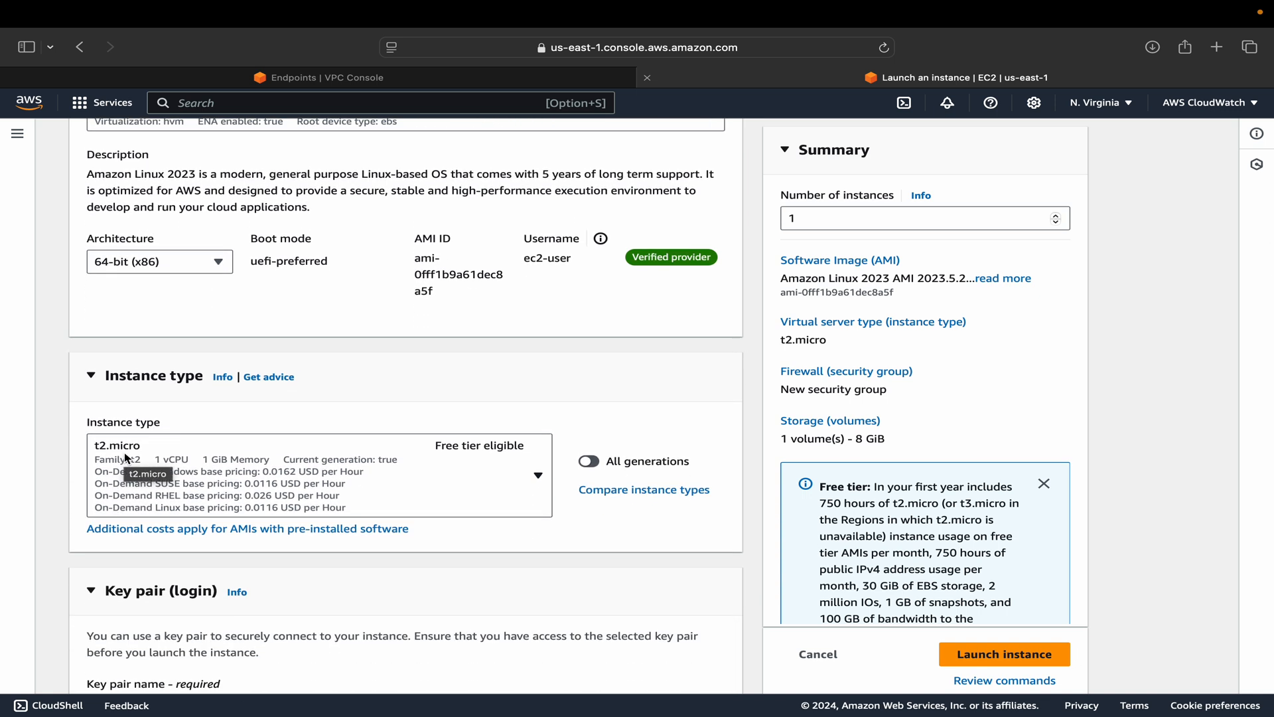
{"action": "scroll", "coordinate": [126, 458], "scroll_direction": "down", "scroll_amount": 4}
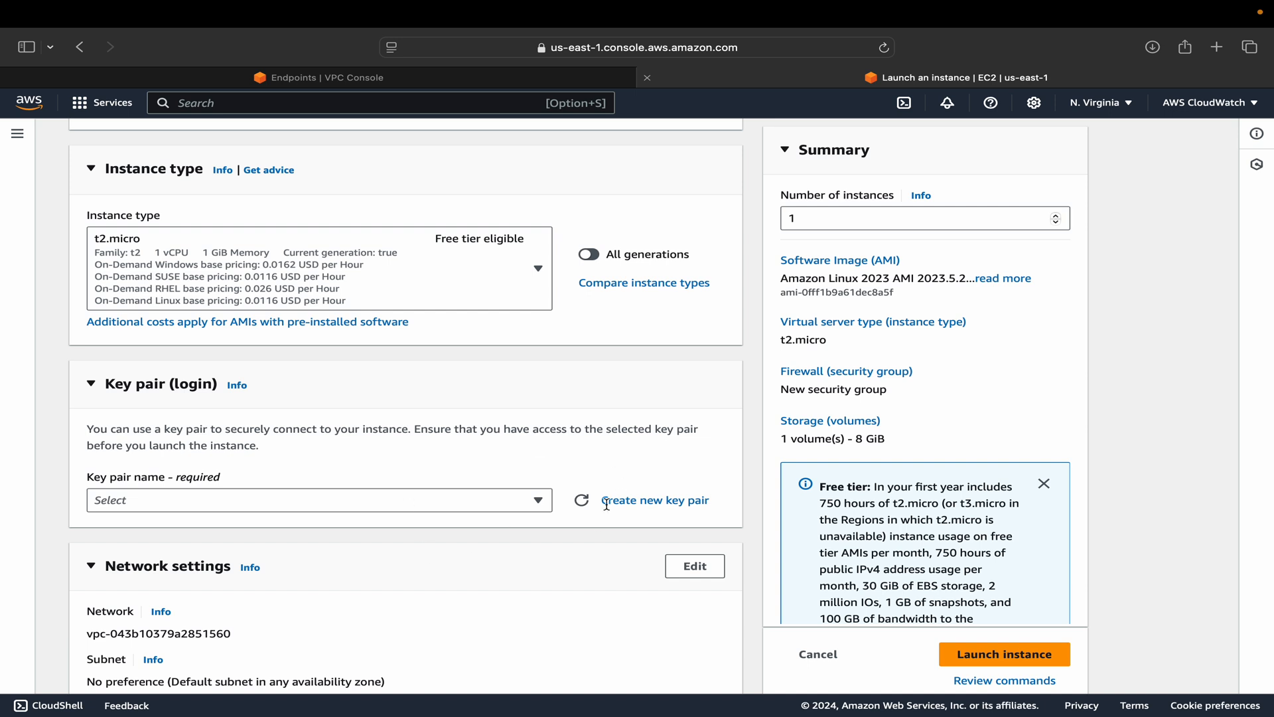
{"action": "scroll", "coordinate": [410, 541], "scroll_direction": "down", "scroll_amount": 3}
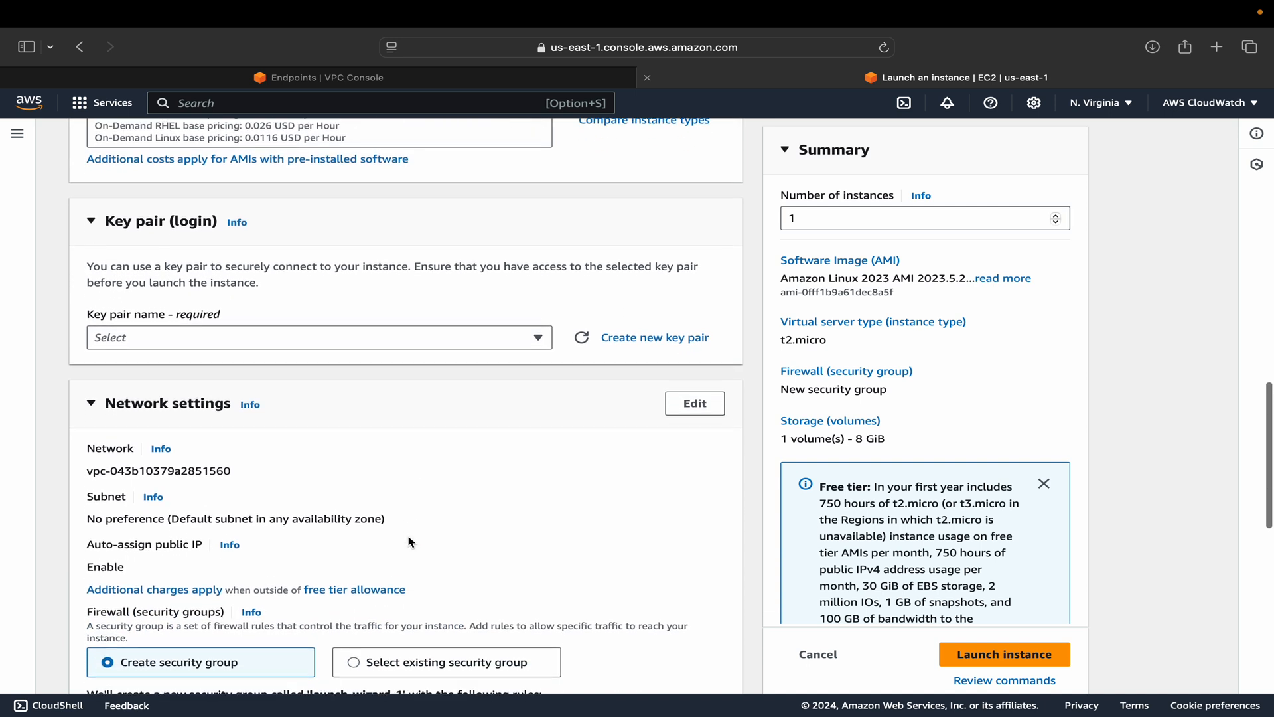
{"action": "scroll", "coordinate": [409, 541], "scroll_direction": "down", "scroll_amount": 2}
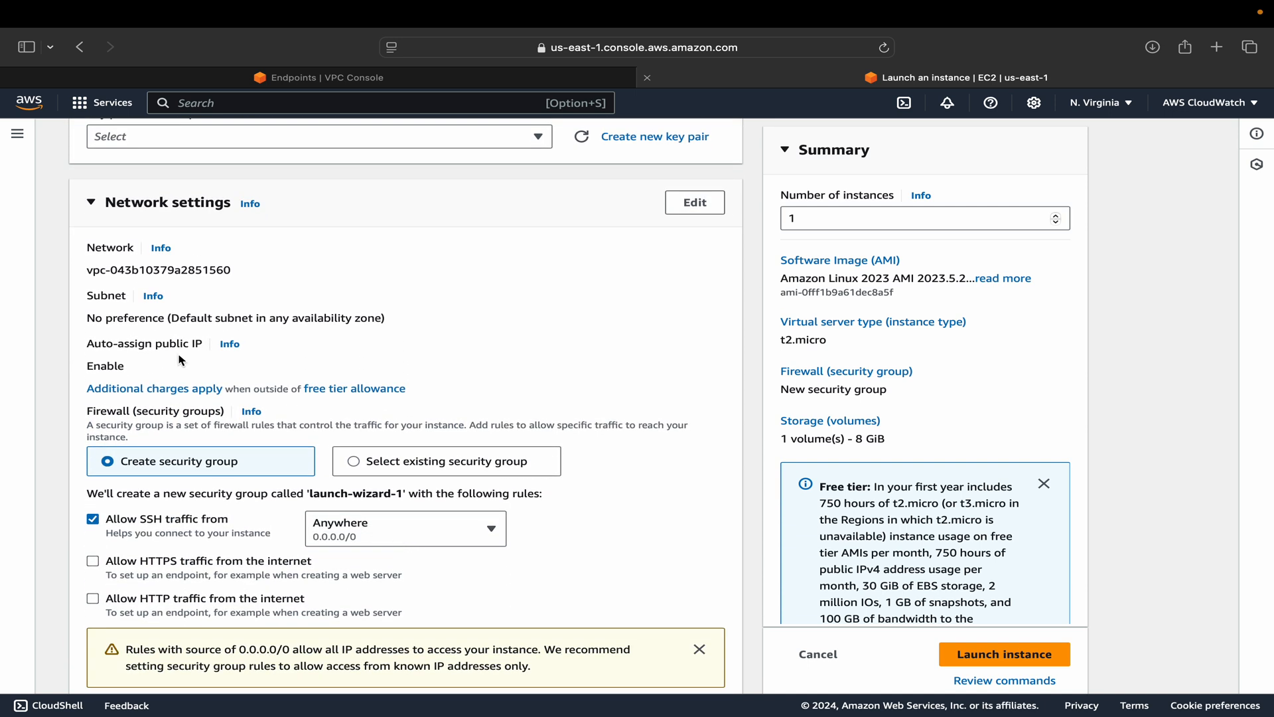
{"action": "left_click", "coordinate": [691, 209]}
{"action": "left_click", "coordinate": [278, 390]}
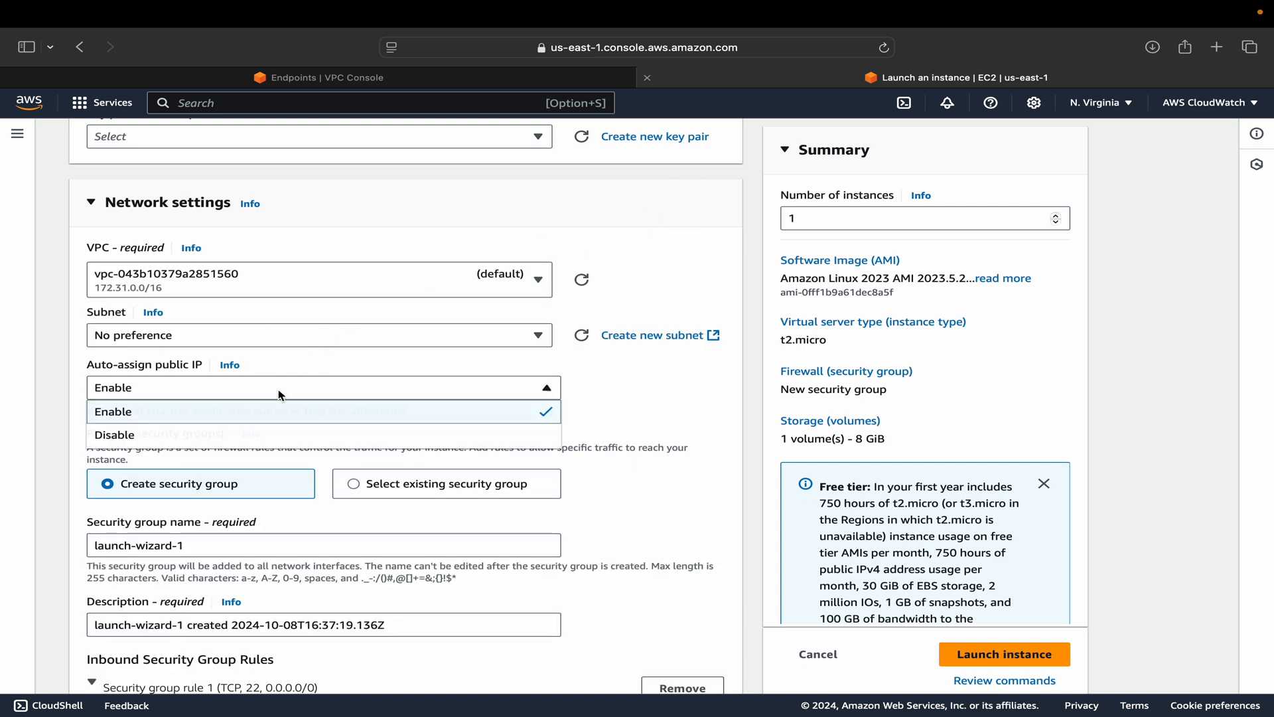
{"action": "left_click", "coordinate": [189, 440]}
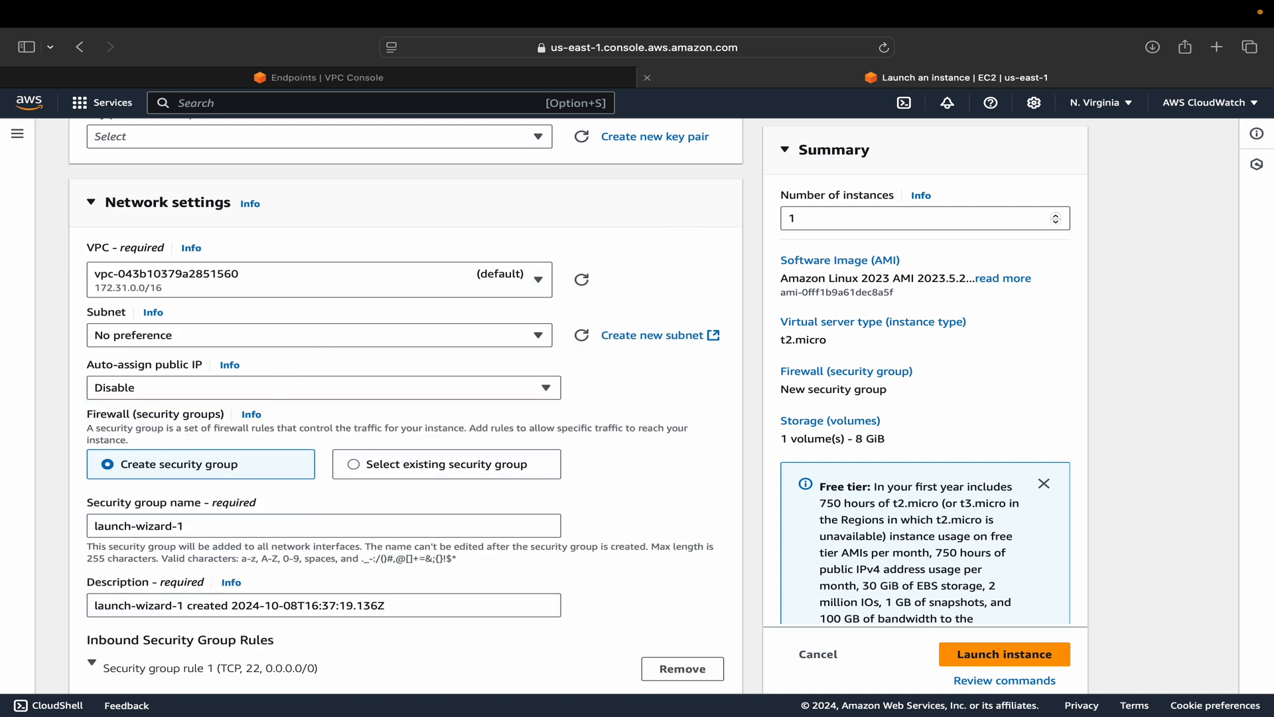
{"action": "left_click", "coordinate": [284, 342]}
{"action": "left_click", "coordinate": [263, 647]}
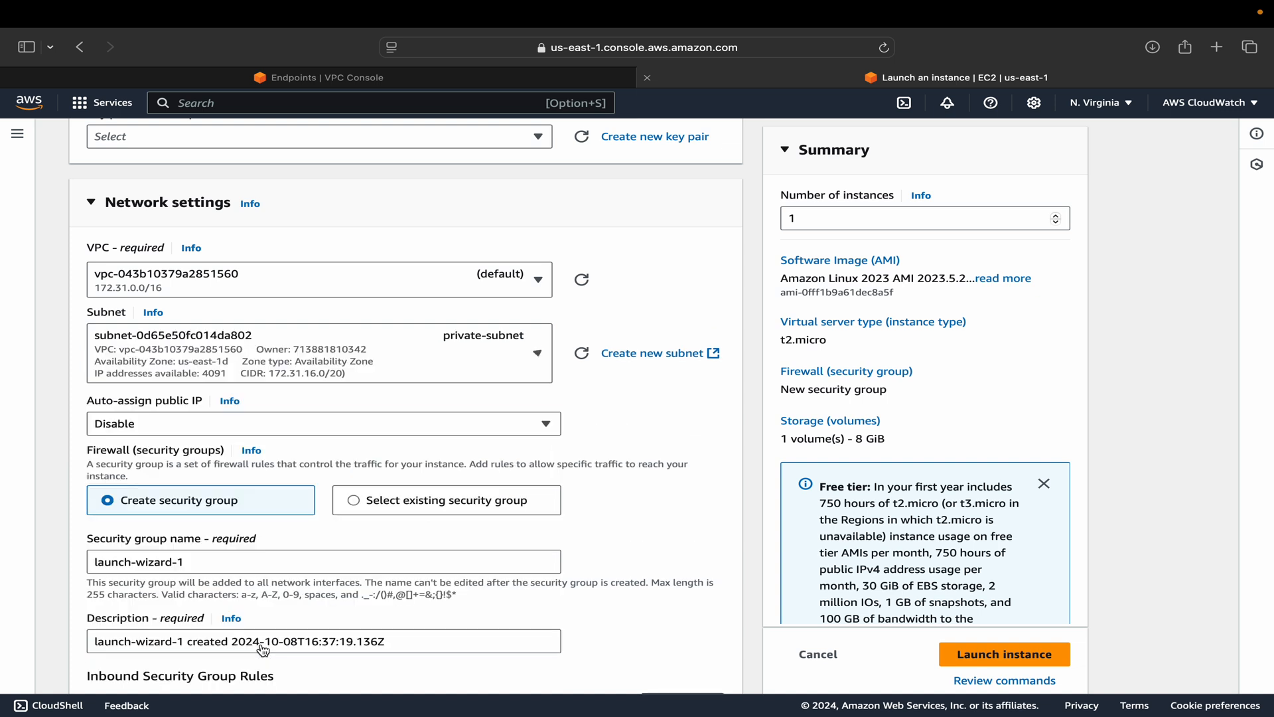
Remove the inbound SSH rule from the new launch-wizard-1 security group.
{"action": "scroll", "coordinate": [372, 464], "scroll_direction": "down", "scroll_amount": 2}
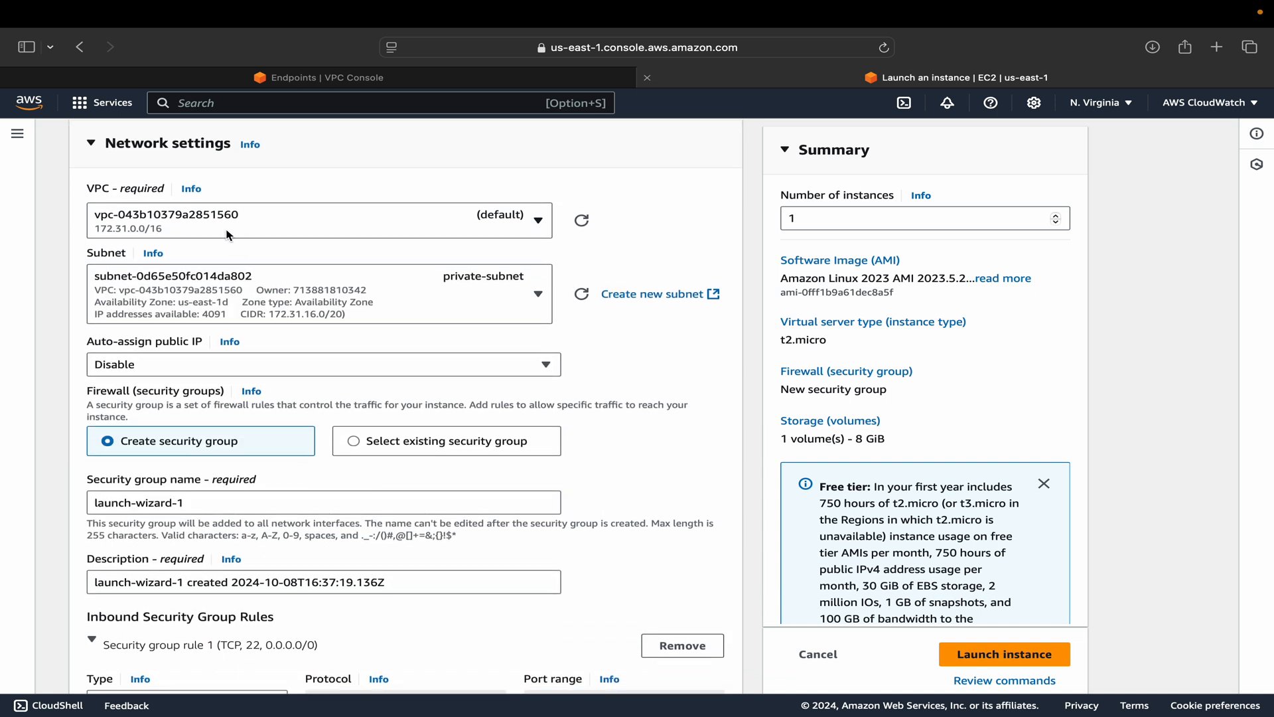
{"action": "scroll", "coordinate": [189, 394], "scroll_direction": "down", "scroll_amount": 4}
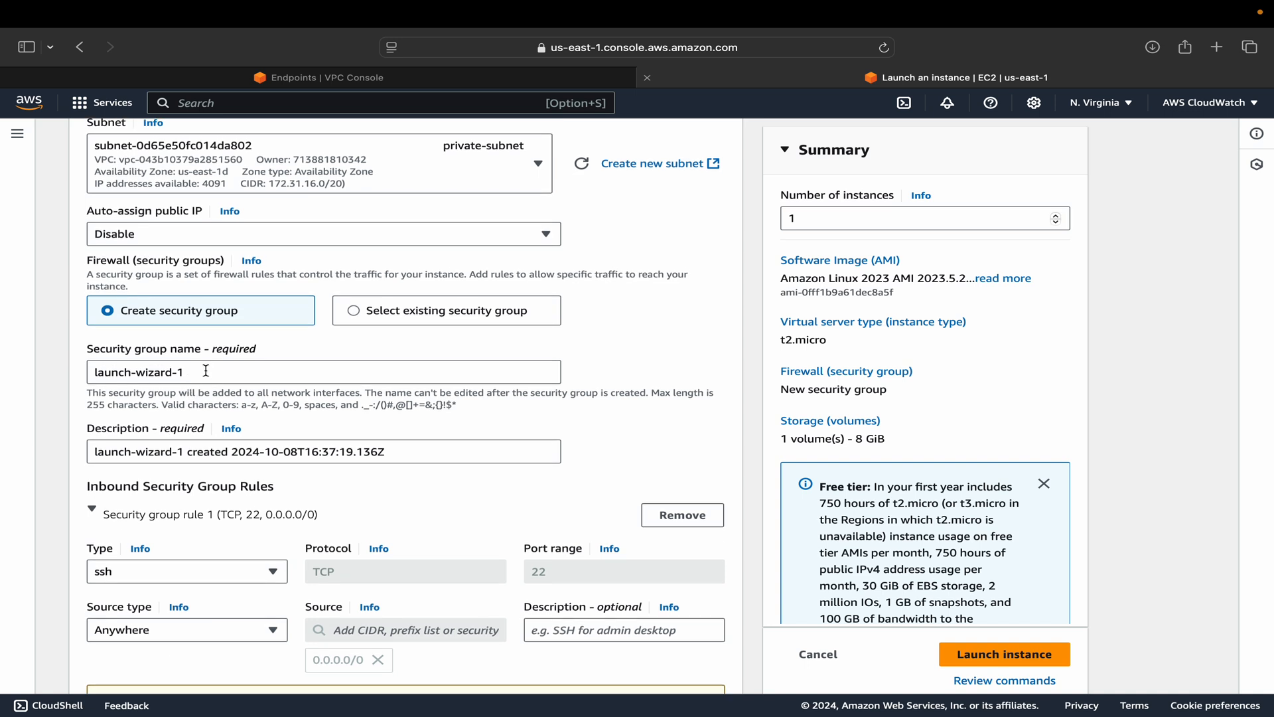
{"action": "left_click_drag", "start_coordinate": [206, 370], "coordinate": [18, 370]}
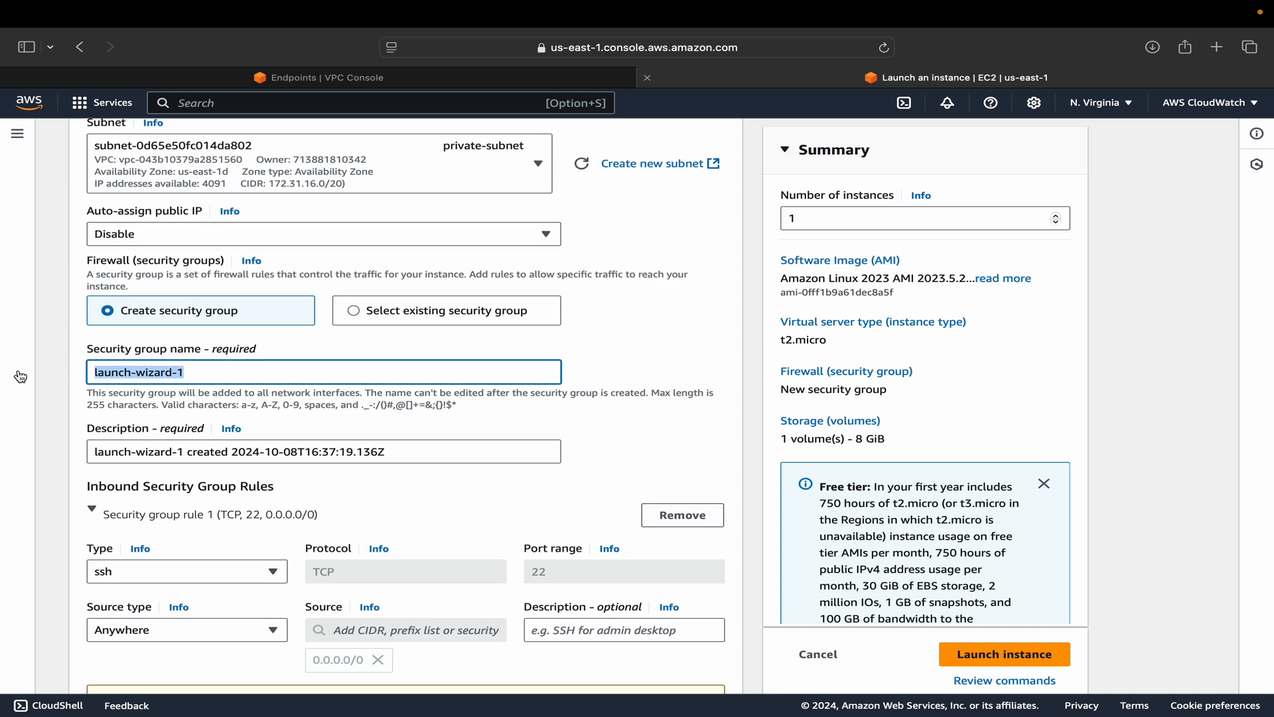
{"action": "scroll", "coordinate": [342, 518], "scroll_direction": "down", "scroll_amount": 2}
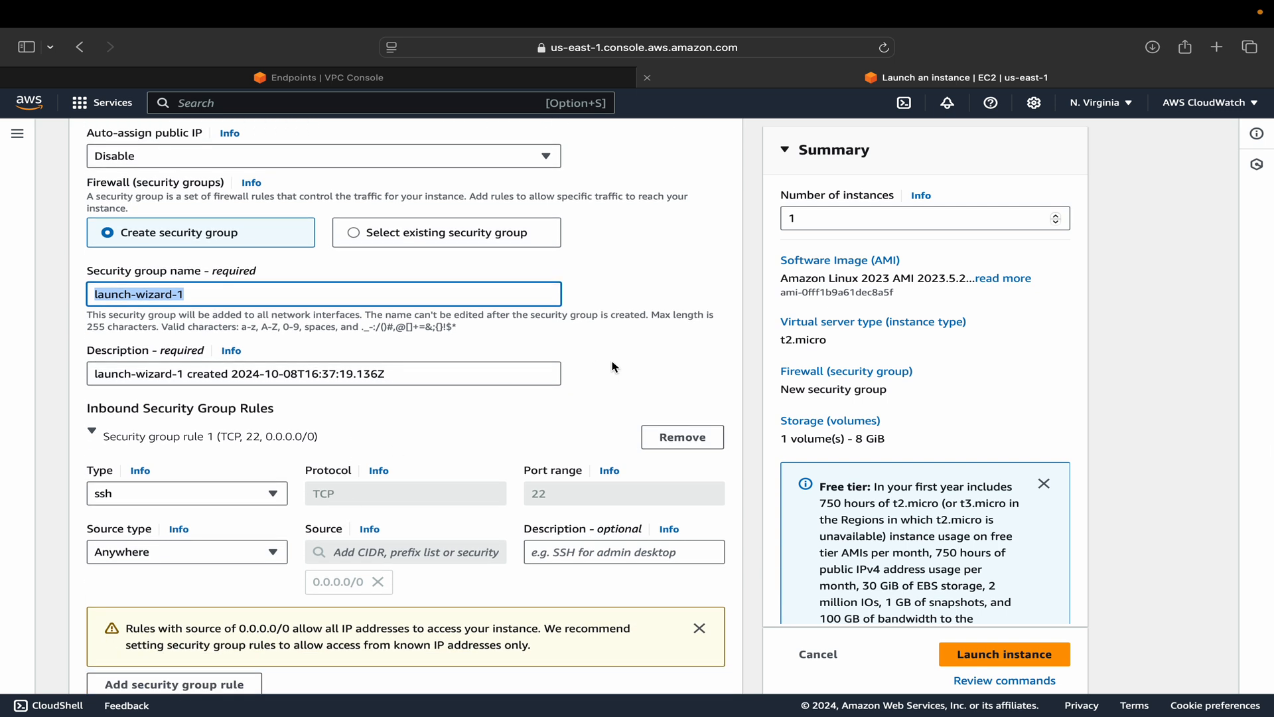
{"action": "left_click", "coordinate": [672, 442]}
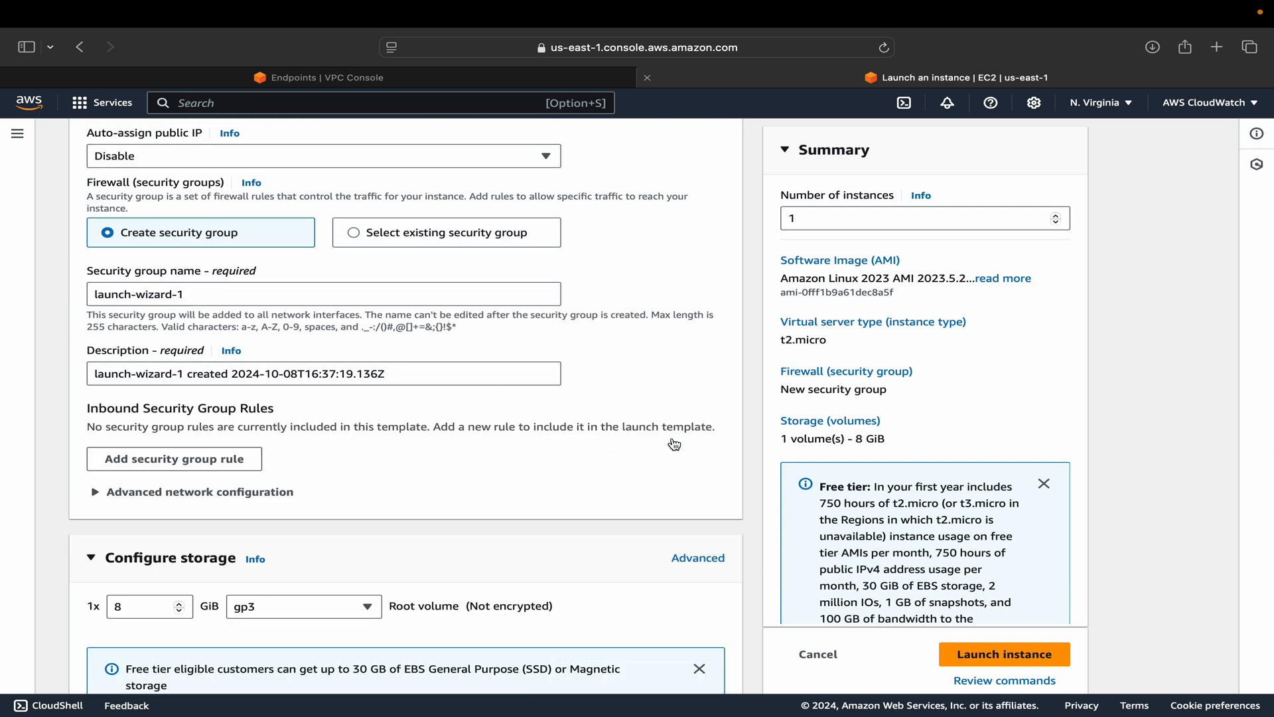
Launch the instance without a key pair and open it in the instances list.
{"action": "scroll", "coordinate": [345, 405], "scroll_direction": "up", "scroll_amount": 2}
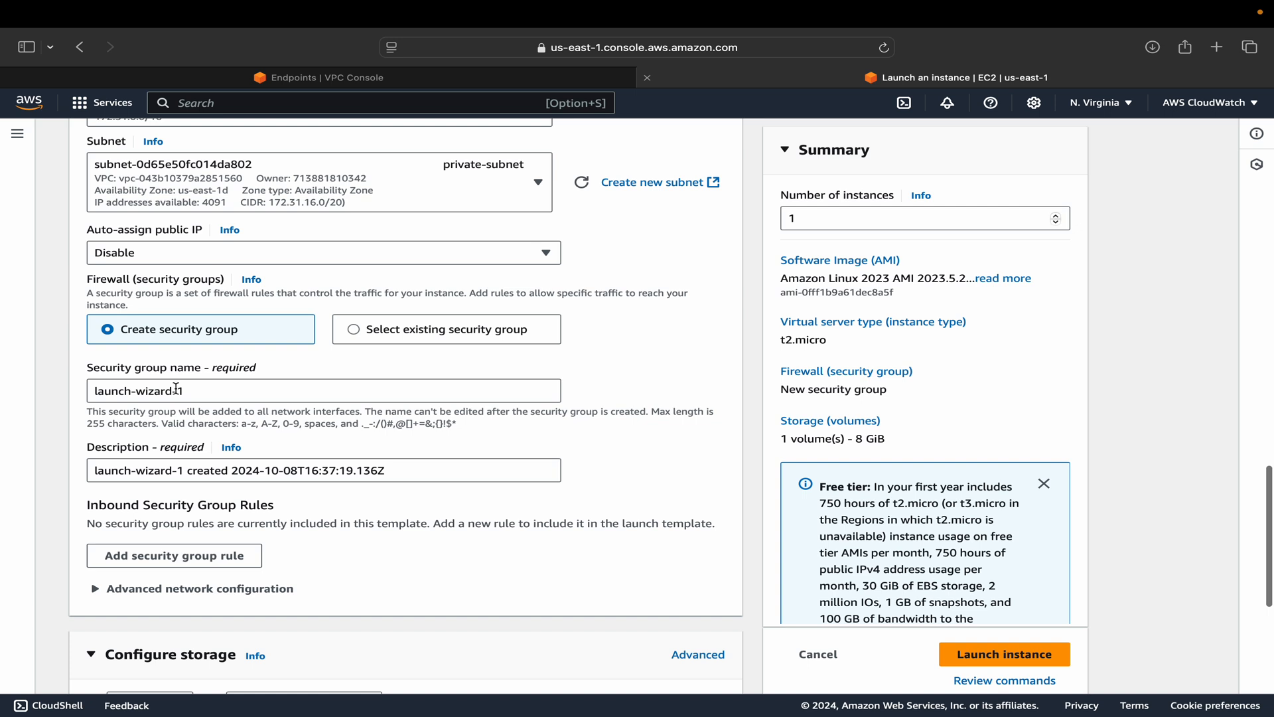
{"action": "scroll", "coordinate": [197, 458], "scroll_direction": "down", "scroll_amount": 1}
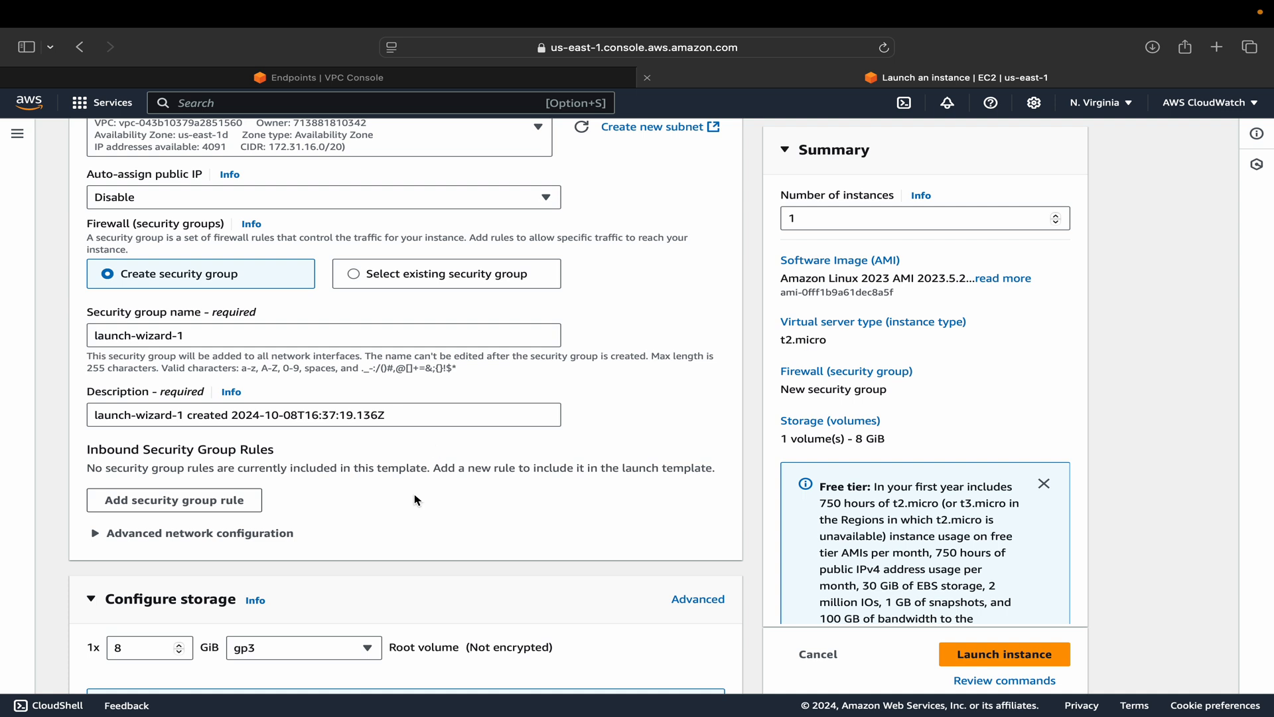
{"action": "scroll", "coordinate": [411, 501], "scroll_direction": "down", "scroll_amount": 4}
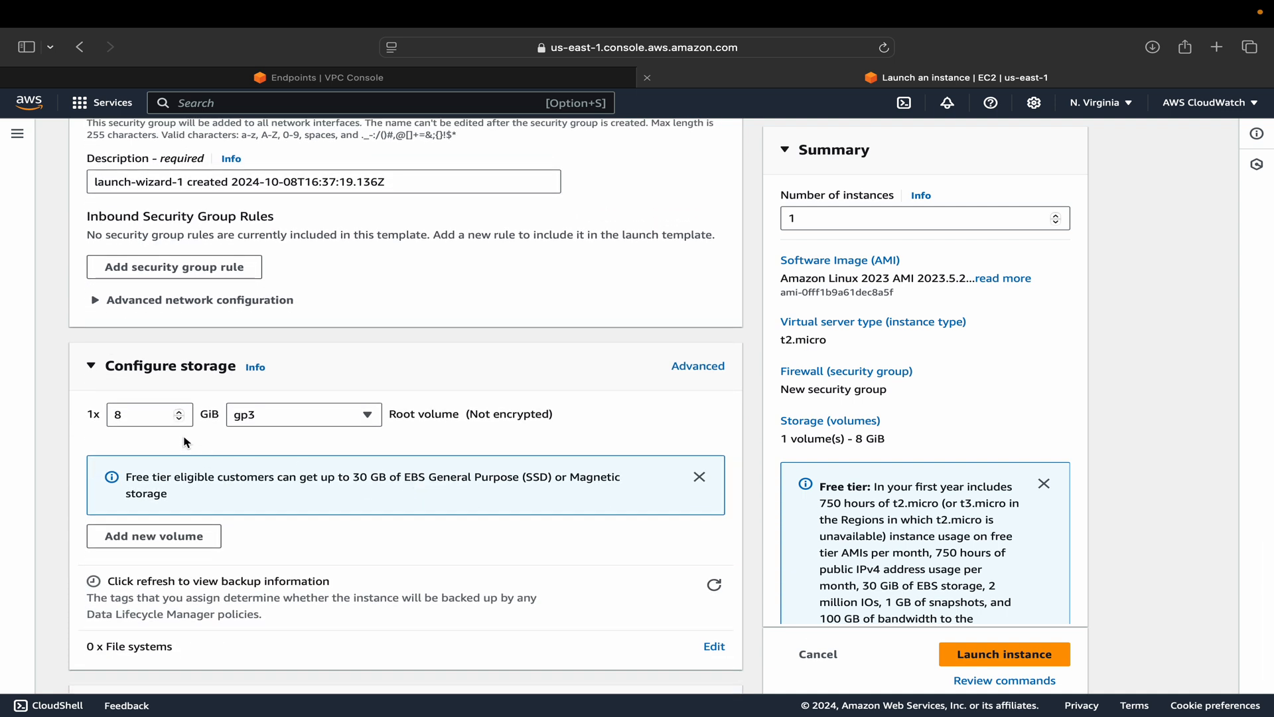
{"action": "scroll", "coordinate": [185, 441], "scroll_direction": "down", "scroll_amount": 1}
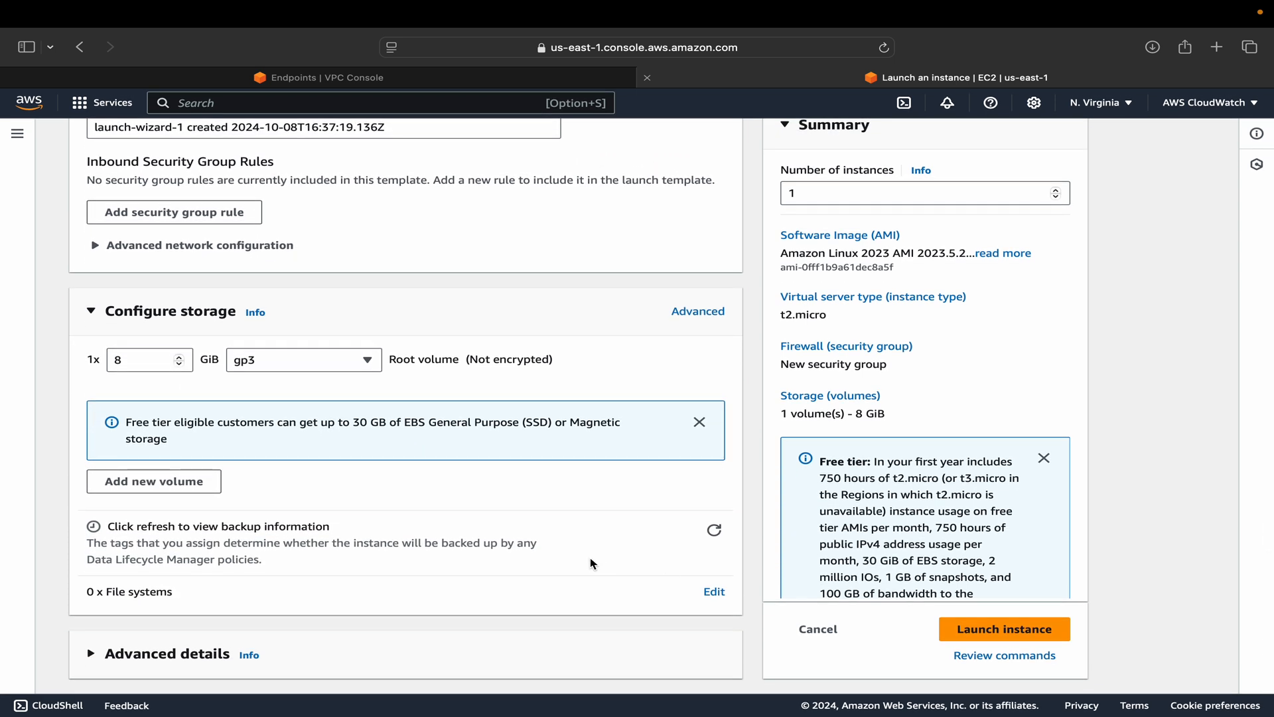
{"action": "left_click", "coordinate": [1010, 630]}
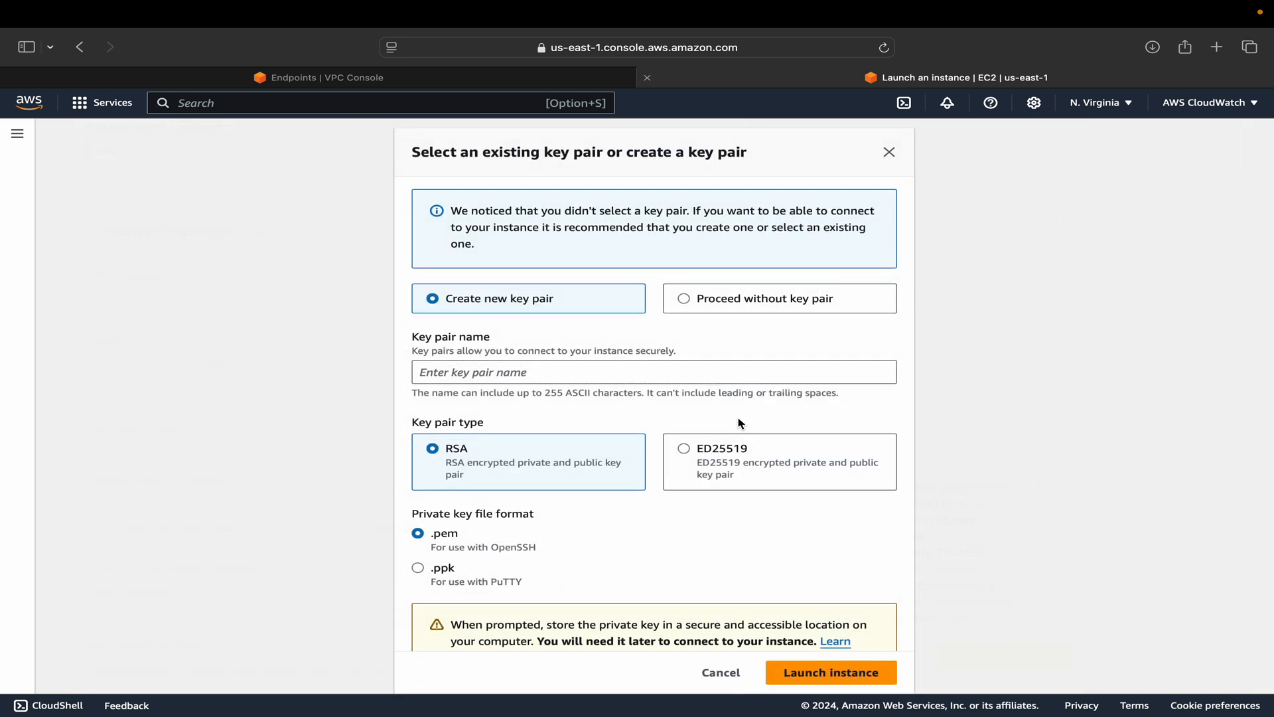
{"action": "left_click", "coordinate": [753, 300]}
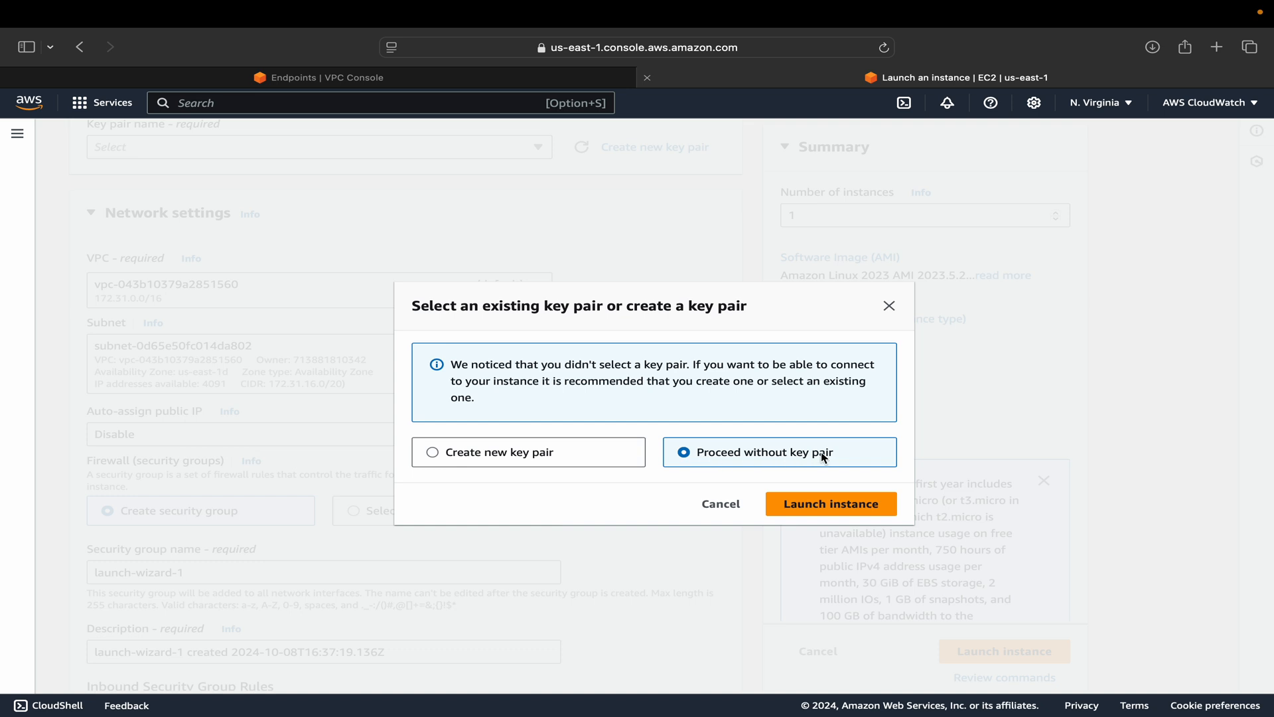
{"action": "left_click", "coordinate": [814, 512]}
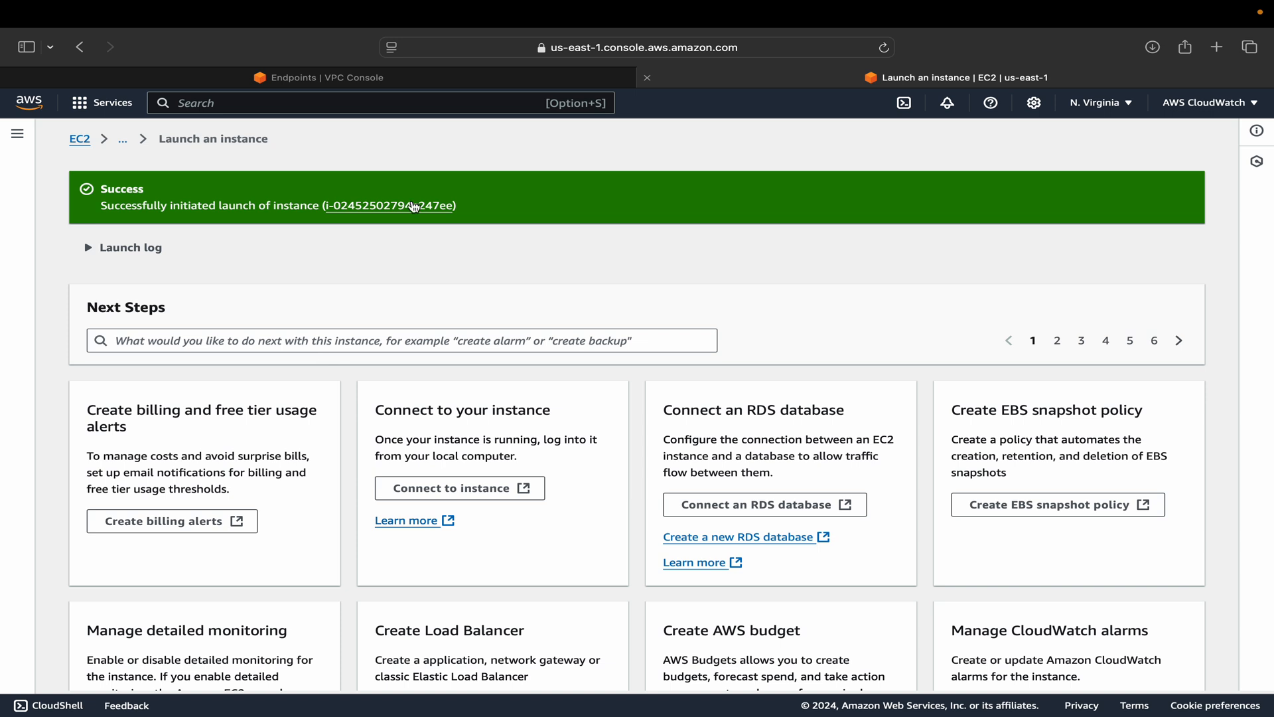
{"action": "left_click", "coordinate": [413, 206]}
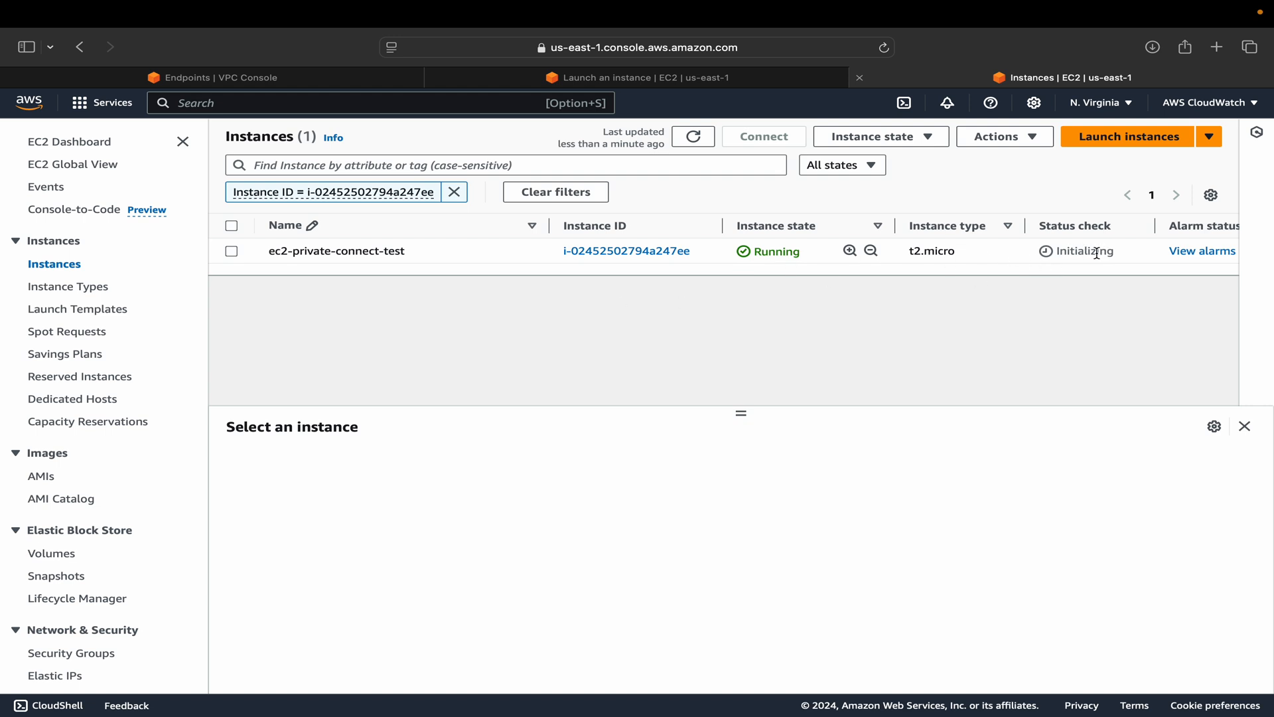
Go to the EC2 security groups and open the form for creating a new one.
{"action": "scroll", "coordinate": [43, 451], "scroll_direction": "down", "scroll_amount": 3}
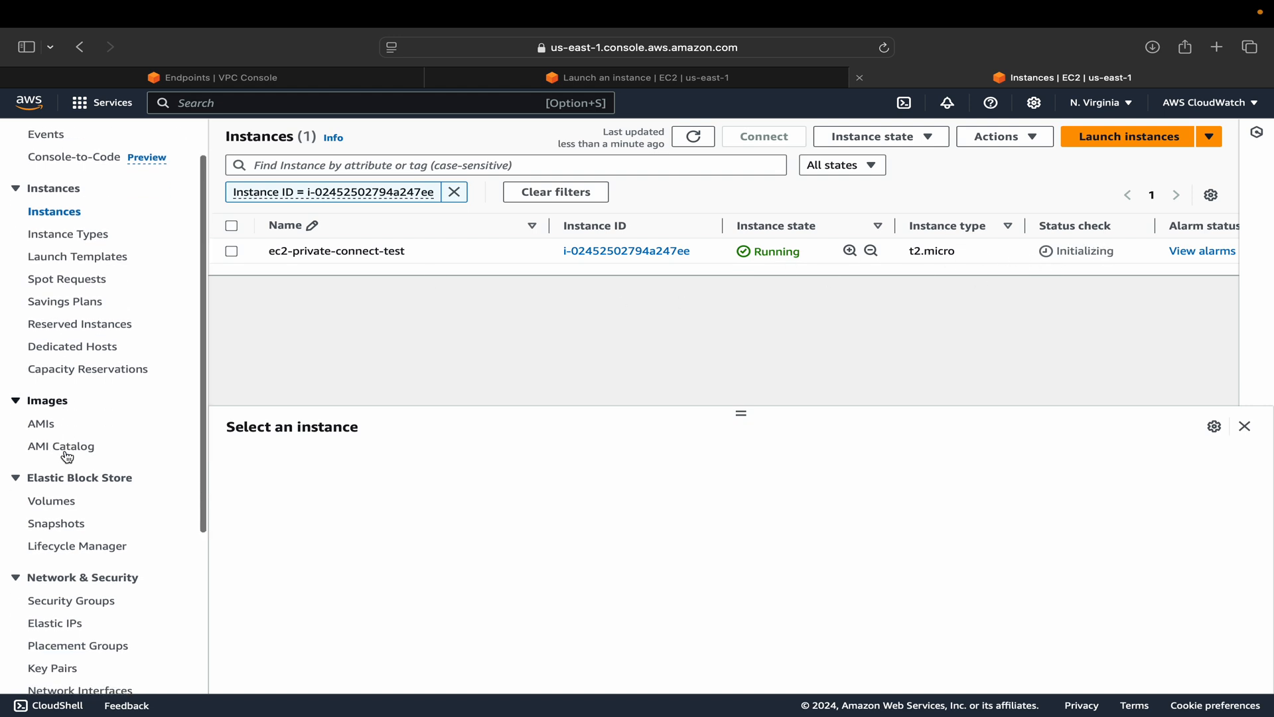
{"action": "left_click", "coordinate": [73, 570]}
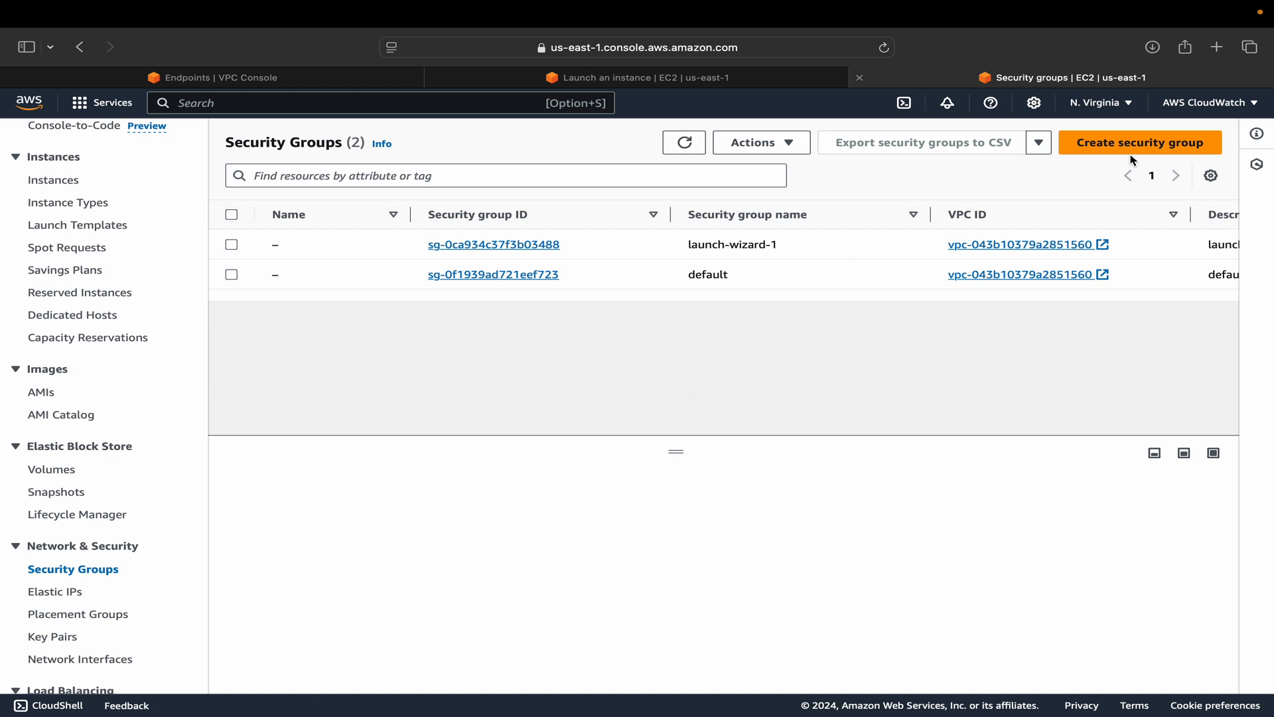
{"action": "left_click", "coordinate": [1115, 142]}
{"action": "scroll", "coordinate": [593, 313], "scroll_direction": "down", "scroll_amount": 5}
{"action": "scroll", "coordinate": [6, 369], "scroll_direction": "up", "scroll_amount": 5}
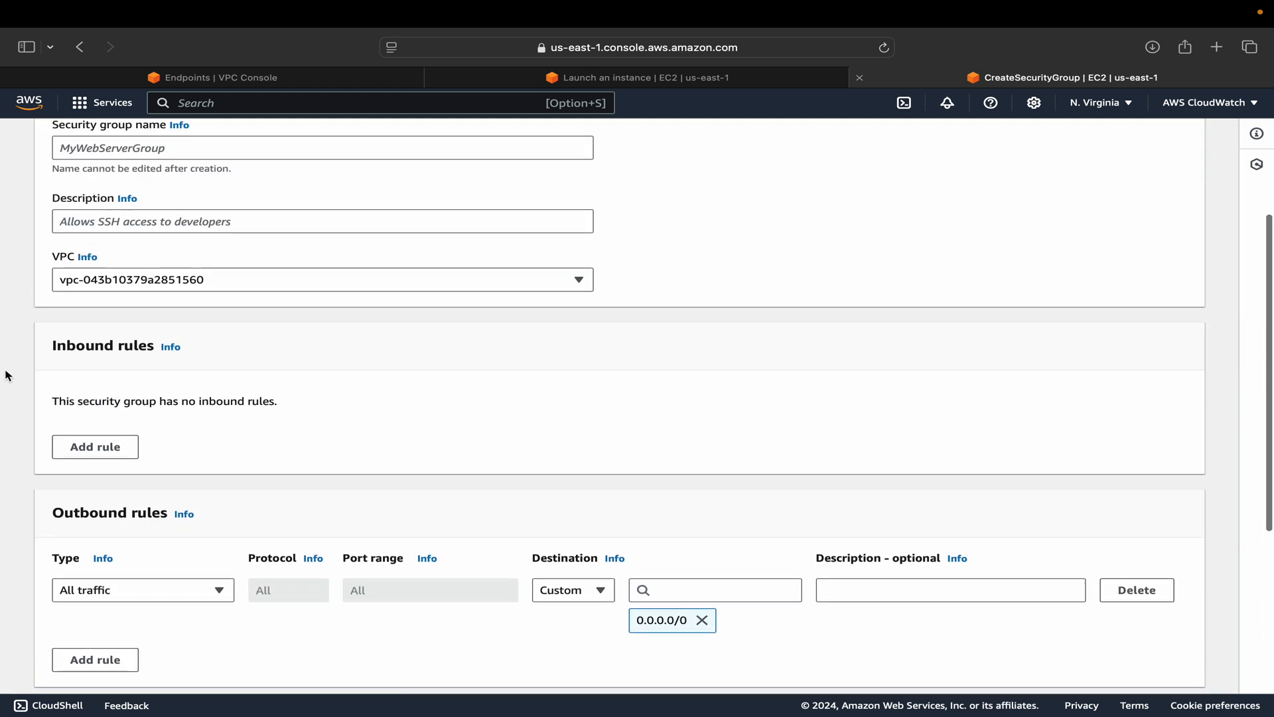
{"action": "scroll", "coordinate": [515, 515], "scroll_direction": "down", "scroll_amount": 2}
{"action": "scroll", "coordinate": [515, 515], "scroll_direction": "up", "scroll_amount": 4}
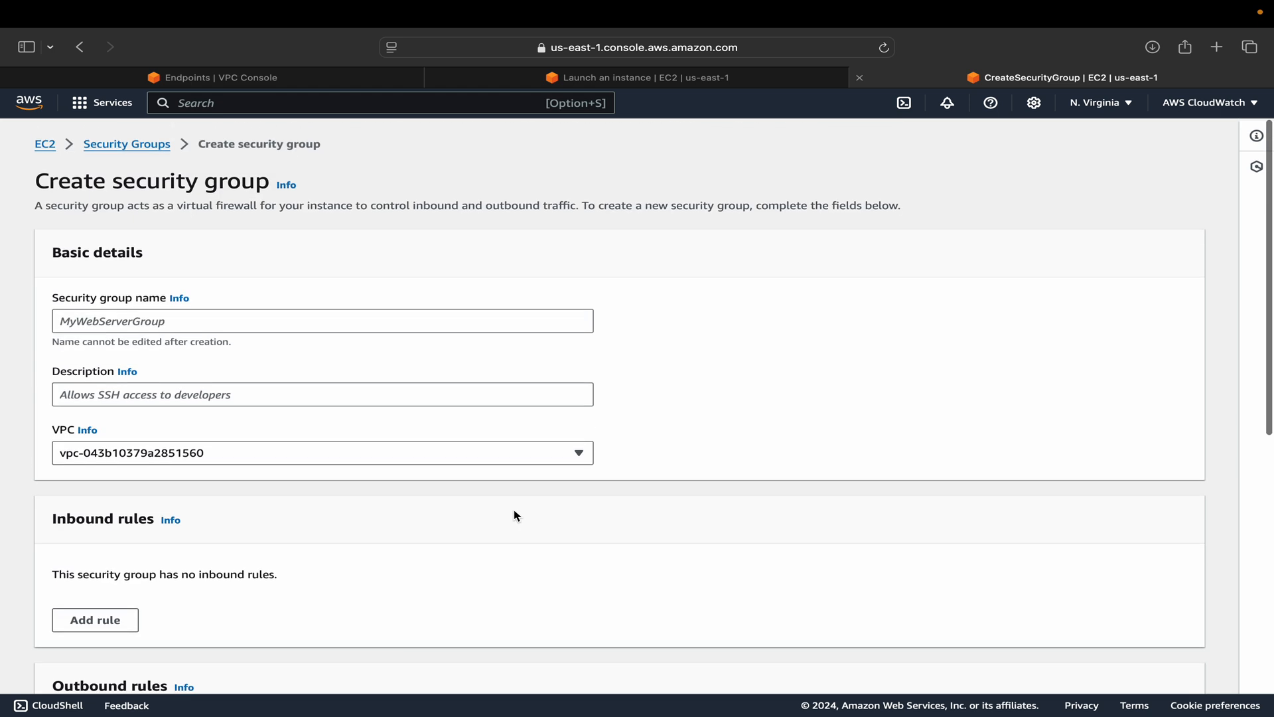
Name the new security group ec2-endpoint-sg and describe it as "allows ec2 instance to connect endpoint".
{"action": "left_click", "coordinate": [113, 316]}
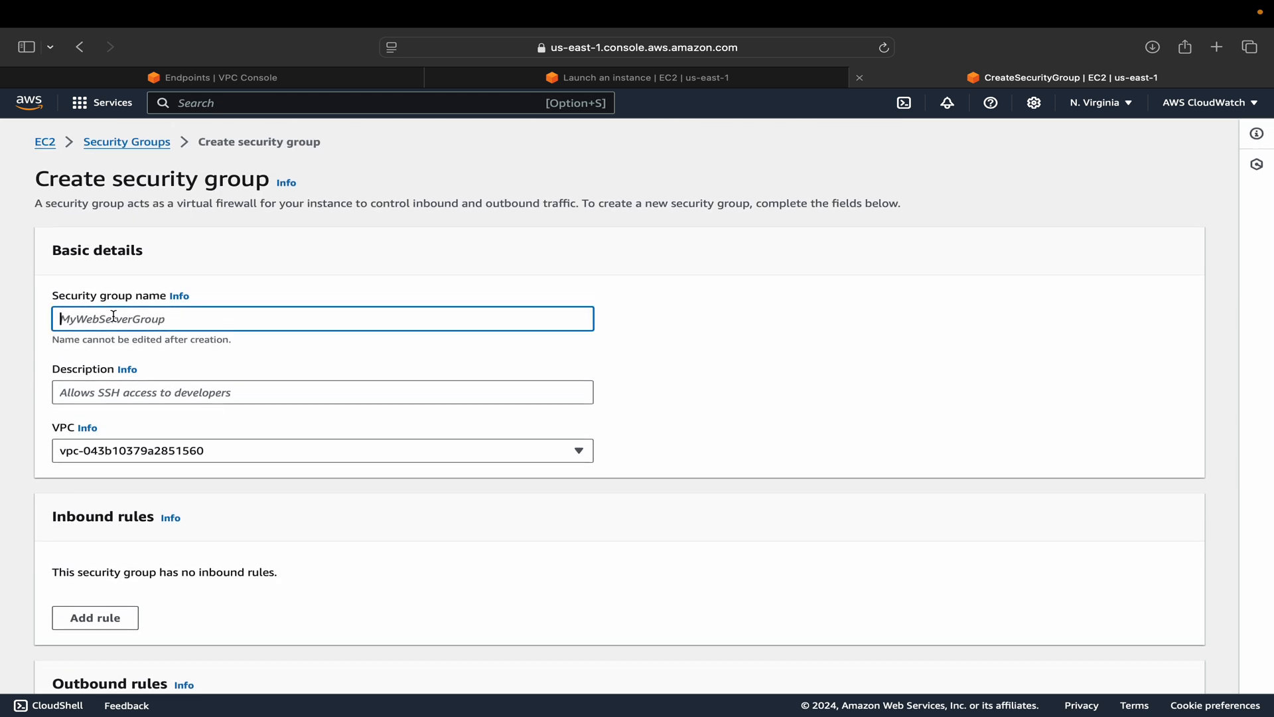
{"action": "type", "text": "ec2-e"}
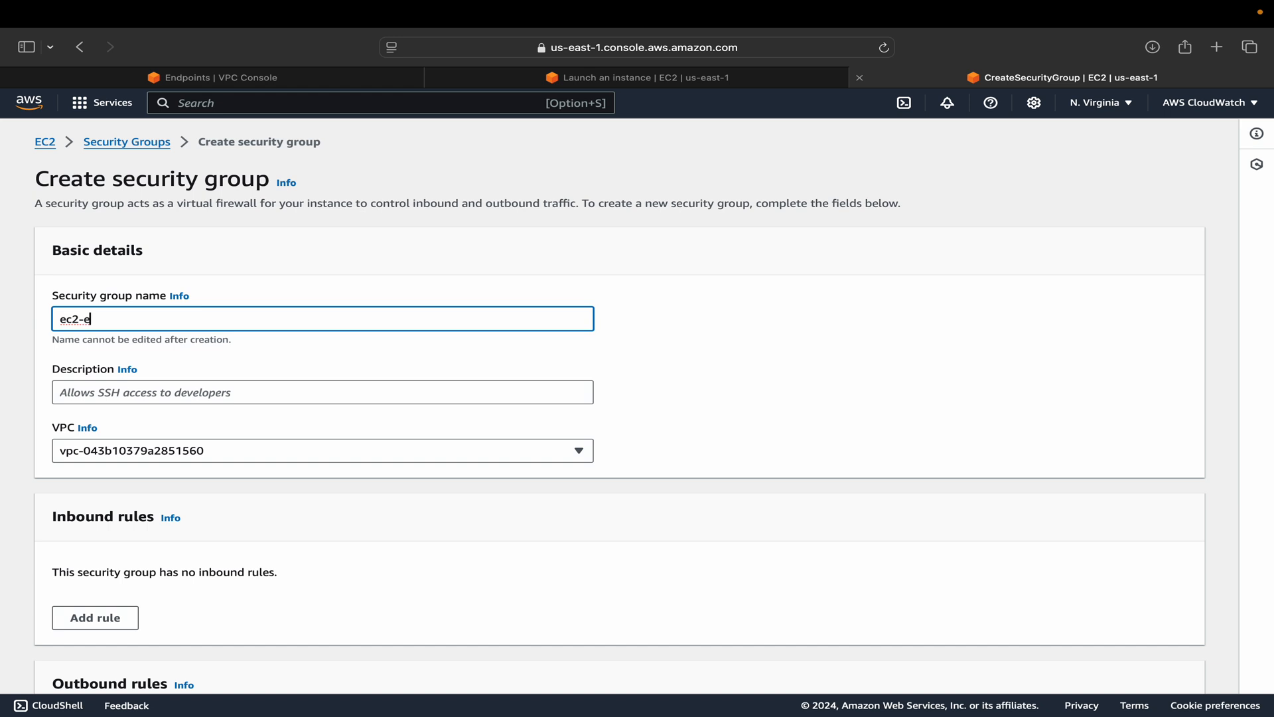
{"action": "type", "text": "ndpoint-sg"}
{"action": "left_click", "coordinate": [86, 393]}
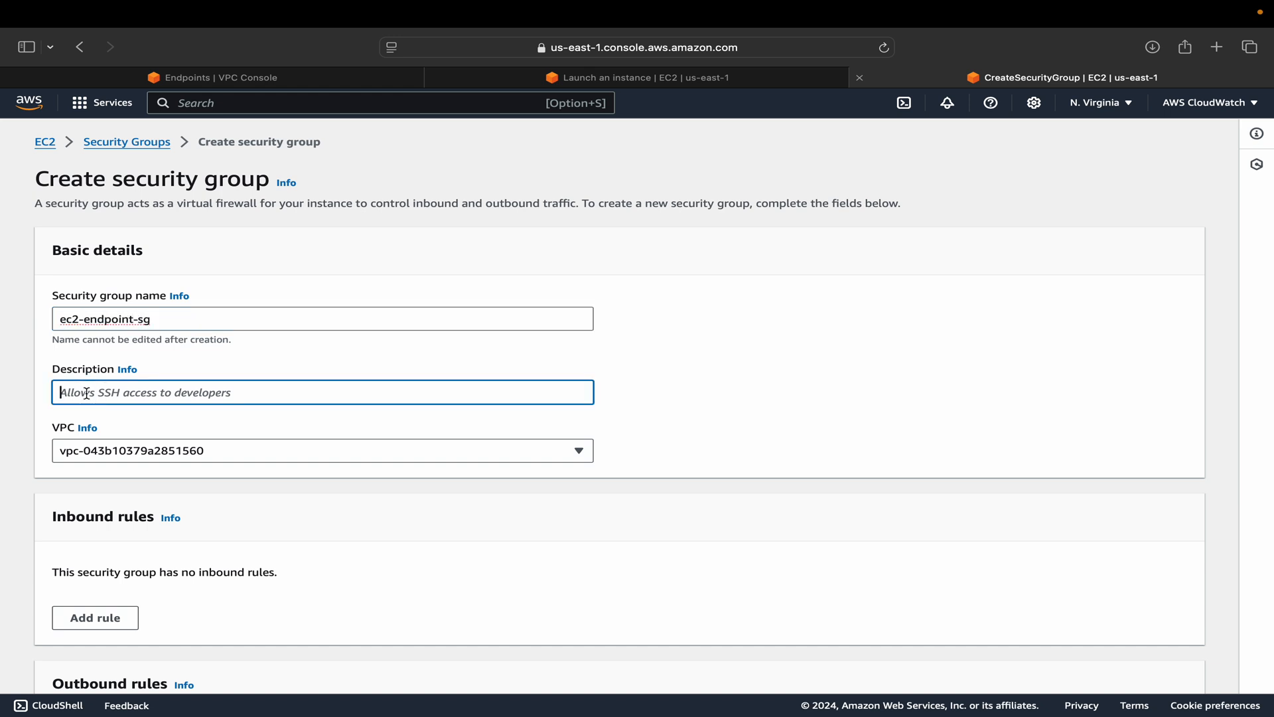
{"action": "type", "text": "allow"}
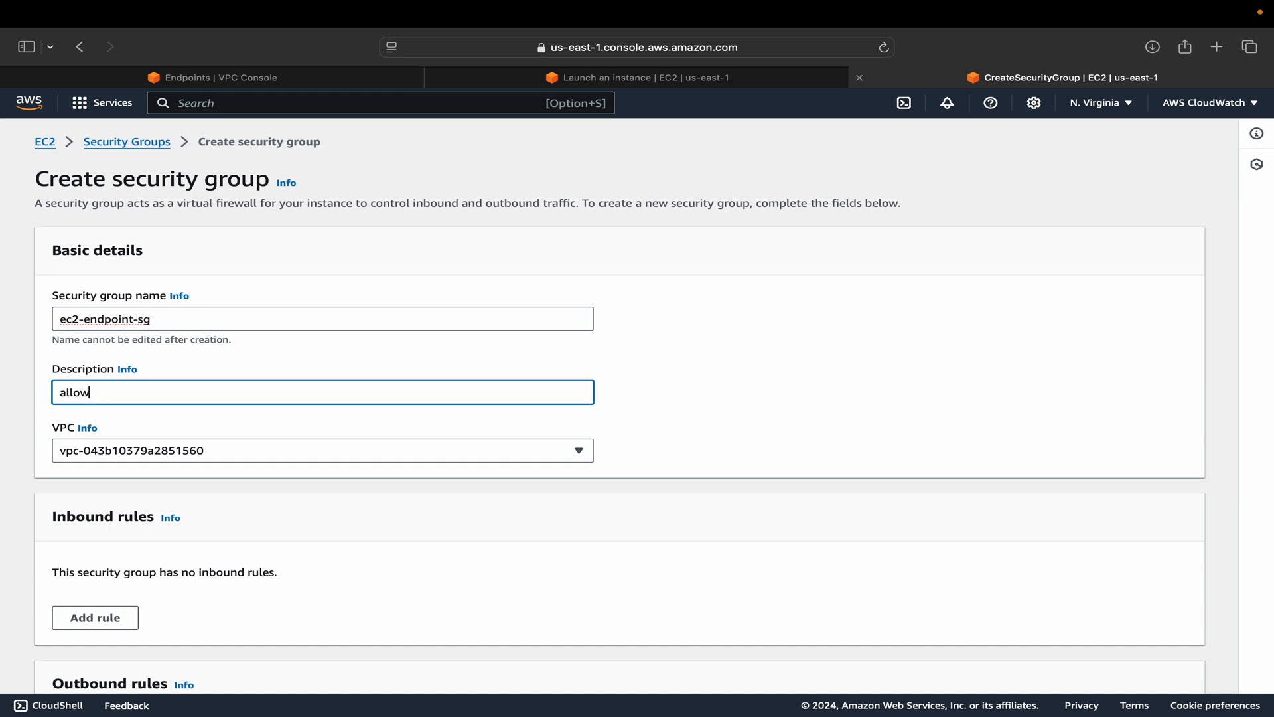
{"action": "key", "text": "BackSpace"}
{"action": "key", "text": "BackSpace"}
{"action": "key", "text": "BackSpace"}
{"action": "key", "text": "BackSpace"}
{"action": "key", "text": "BackSpace"}
{"action": "type", "text": "allows ec2 instance to connect end"}
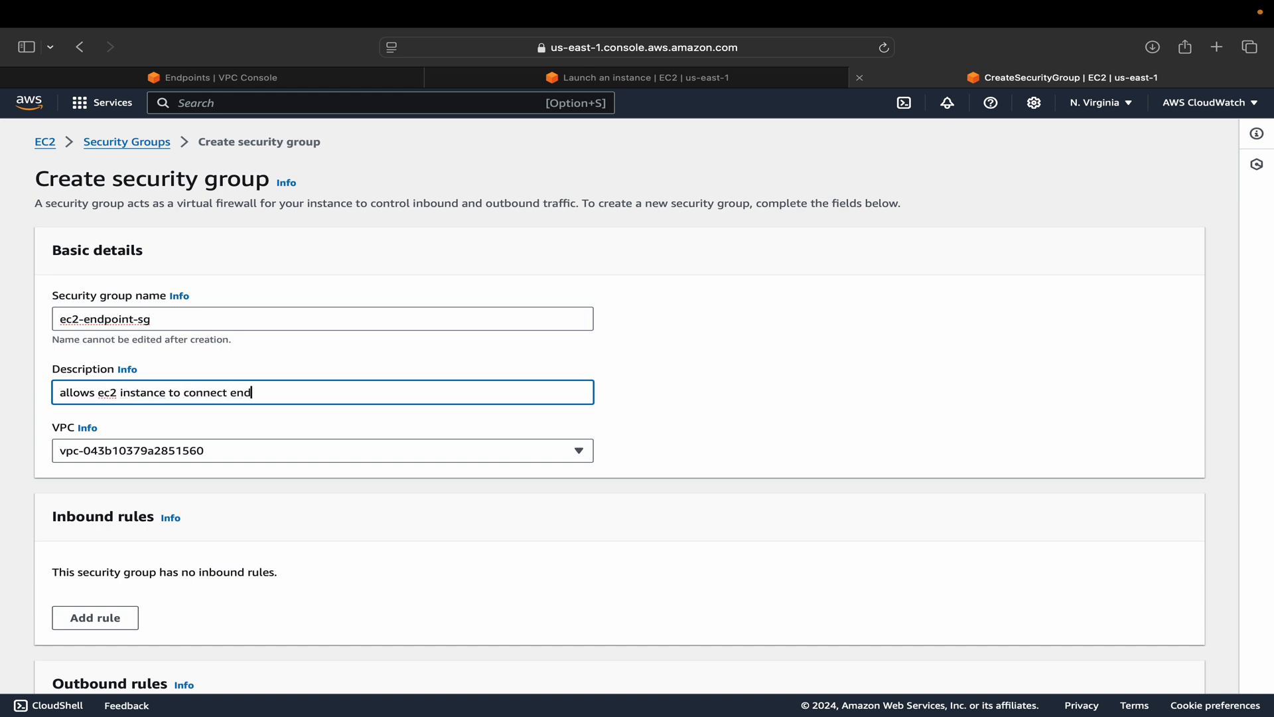
{"action": "type", "text": "point"}
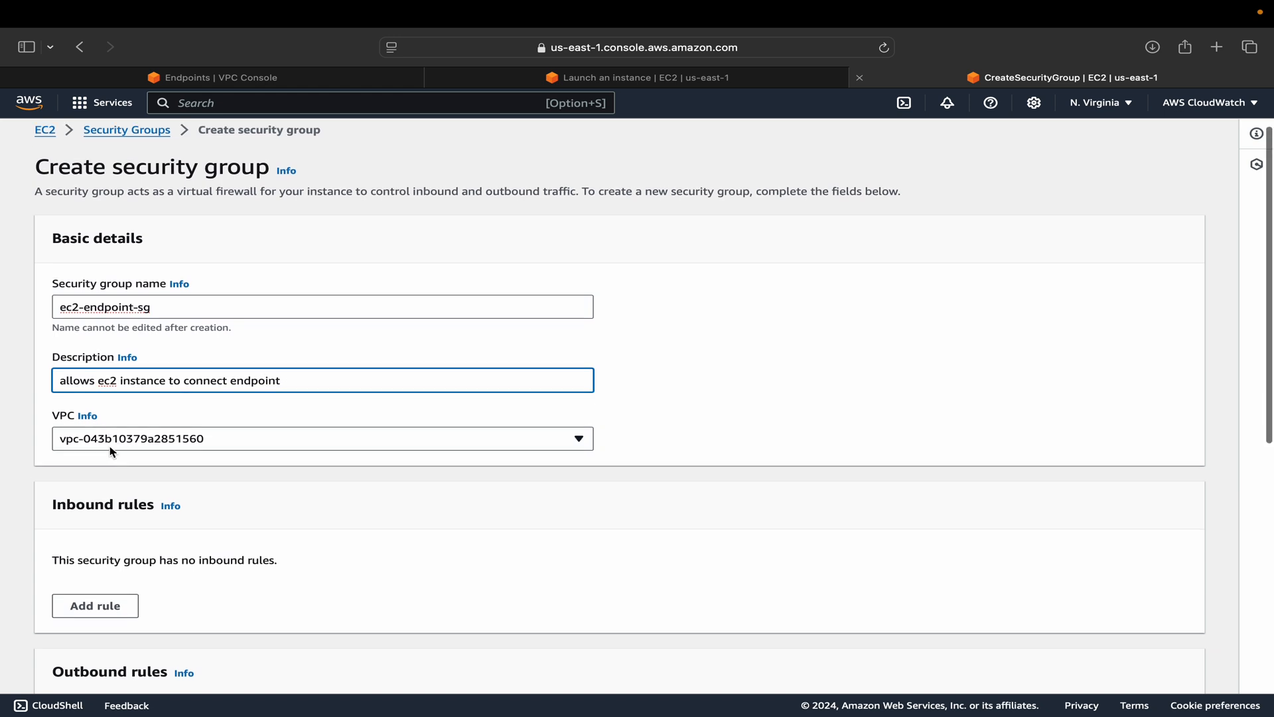
Add a tag with key purpose and value youtube, and create the security group.
{"action": "scroll", "coordinate": [108, 449], "scroll_direction": "down", "scroll_amount": 3}
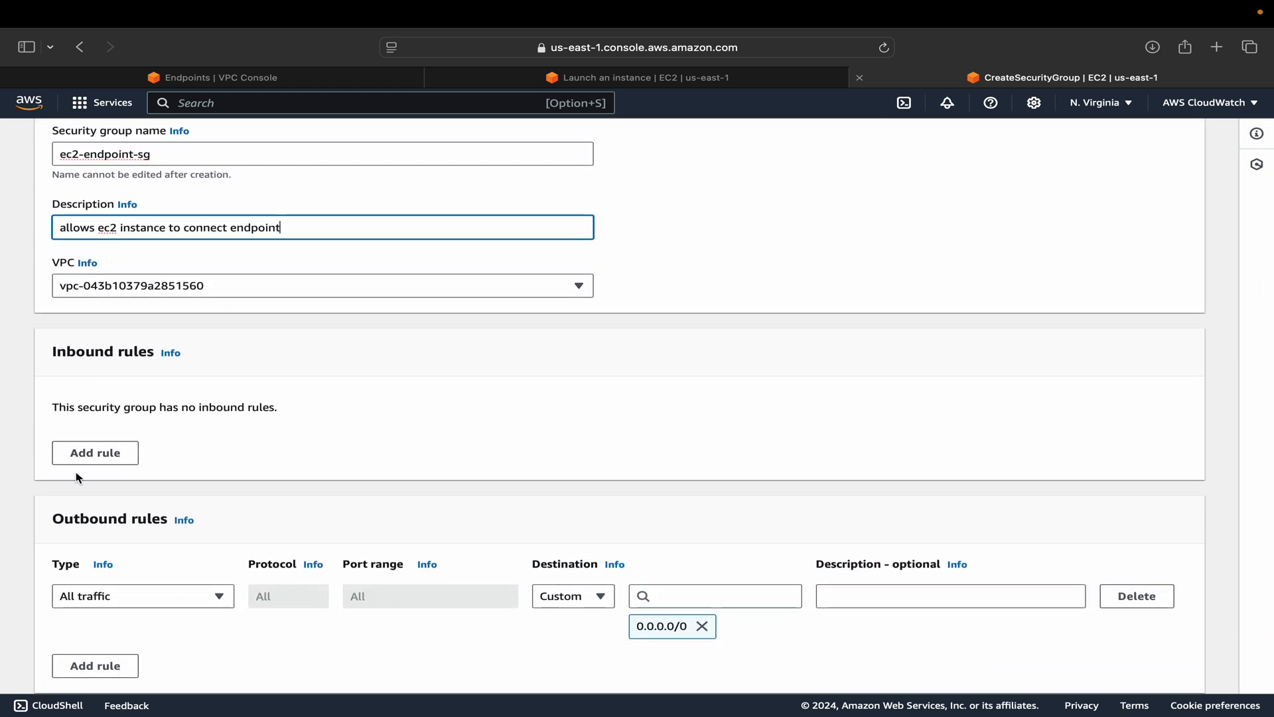
{"action": "scroll", "coordinate": [100, 448], "scroll_direction": "down", "scroll_amount": 5}
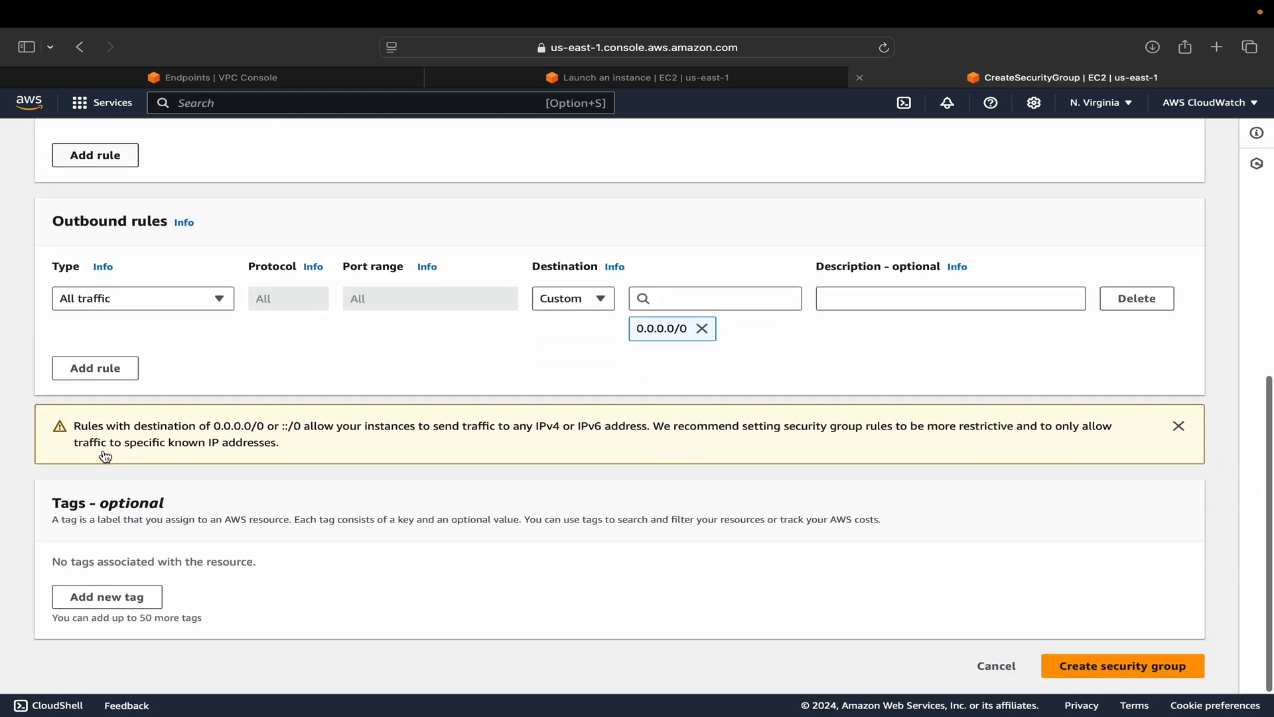
{"action": "left_click", "coordinate": [105, 634]}
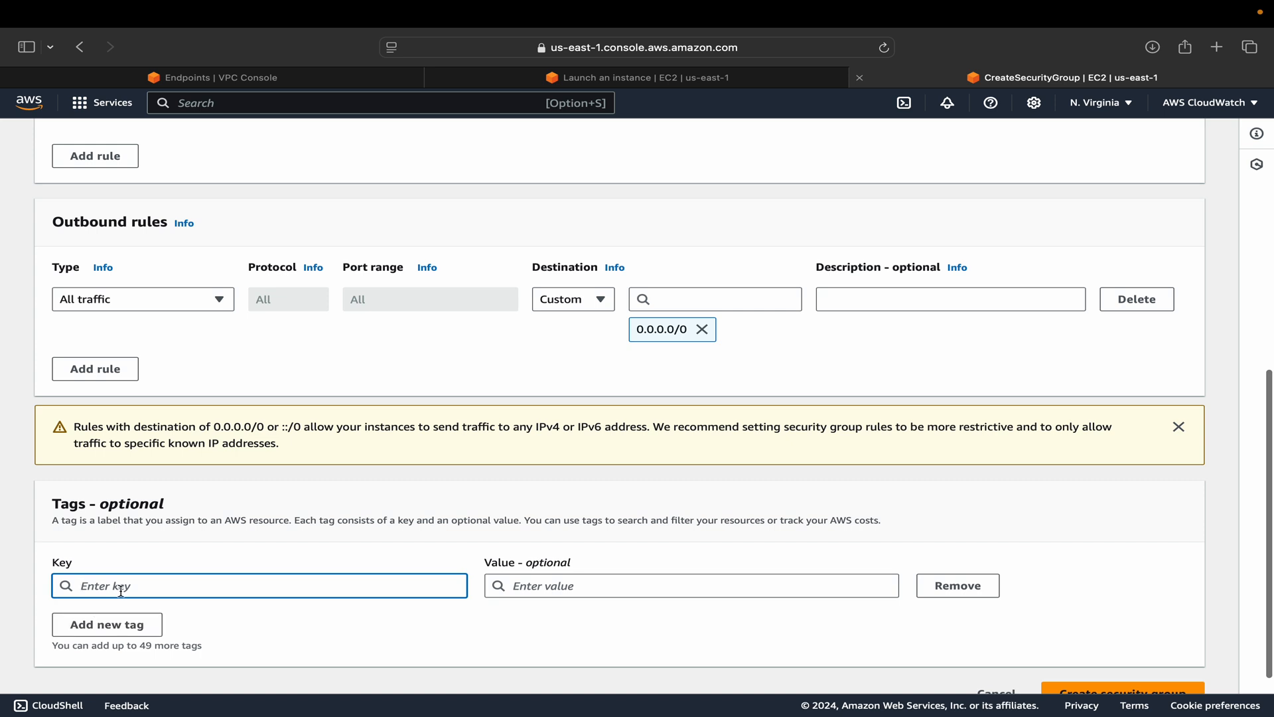
{"action": "type", "text": "purpose"}
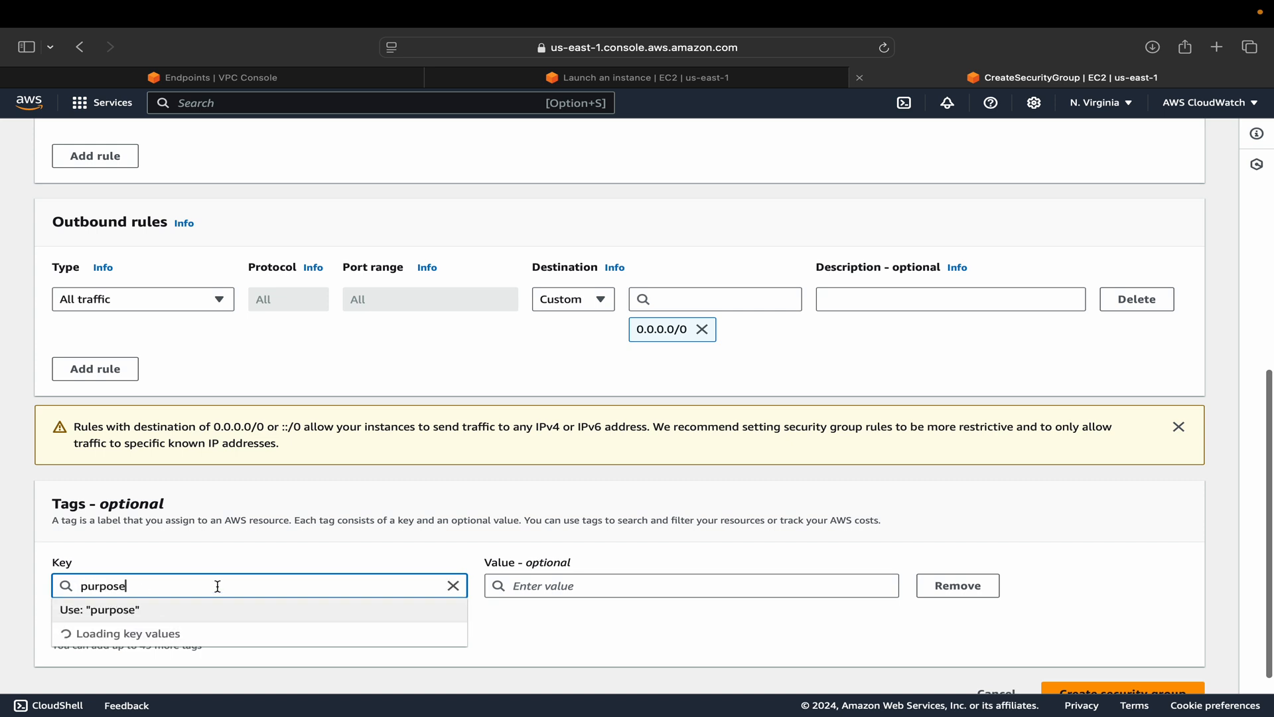
{"action": "left_click", "coordinate": [528, 585]}
{"action": "type", "text": "yout"}
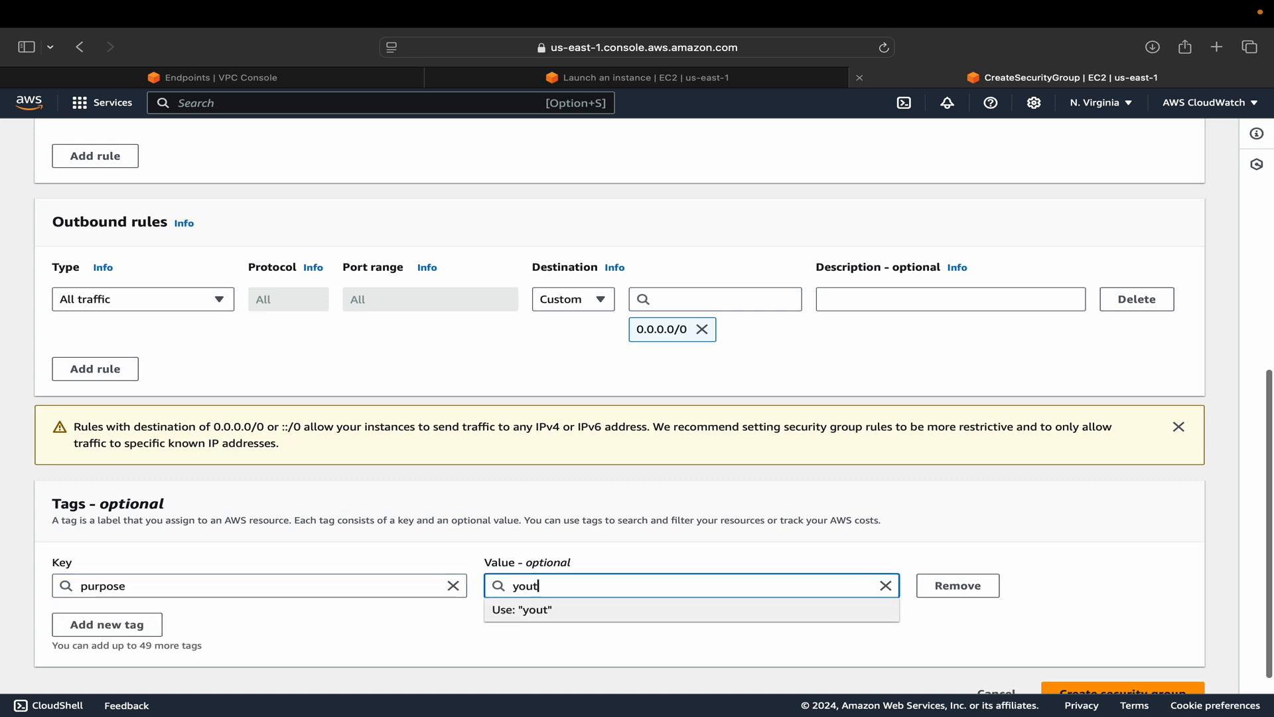
{"action": "type", "text": "ube"}
{"action": "left_click", "coordinate": [594, 641]}
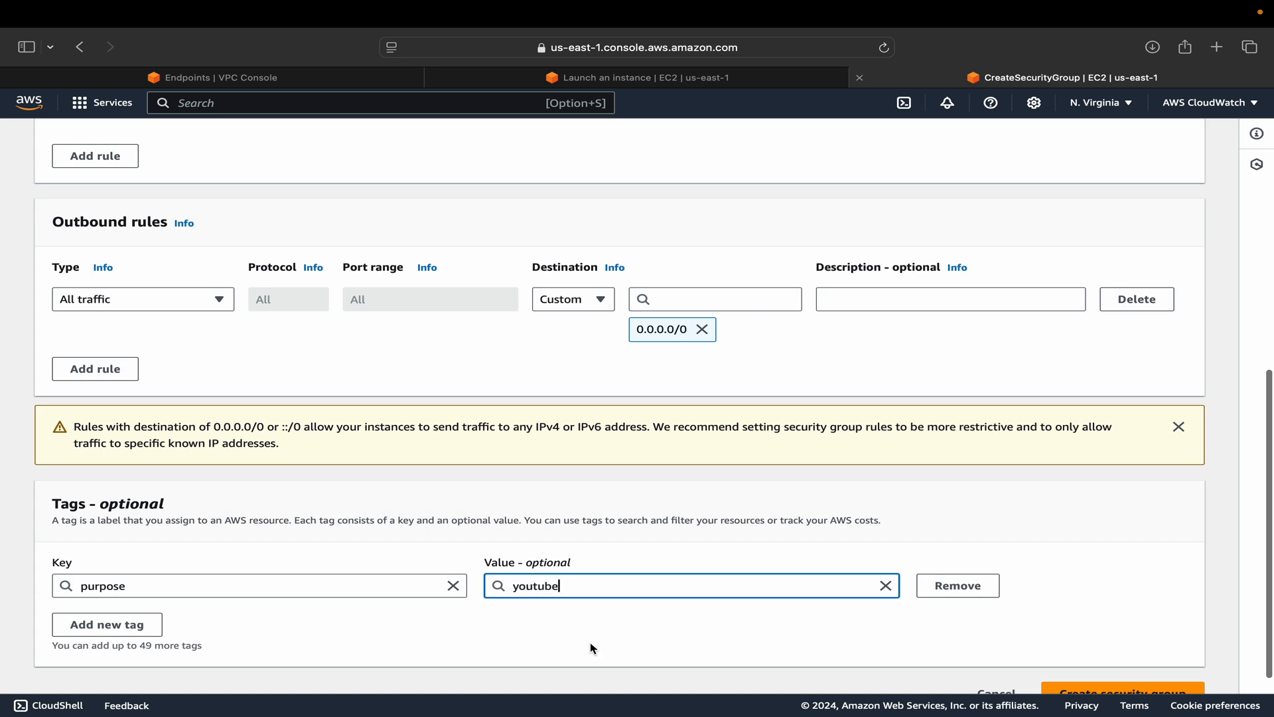
{"action": "scroll", "coordinate": [1128, 654], "scroll_direction": "down", "scroll_amount": 1}
{"action": "left_click", "coordinate": [1118, 667]}
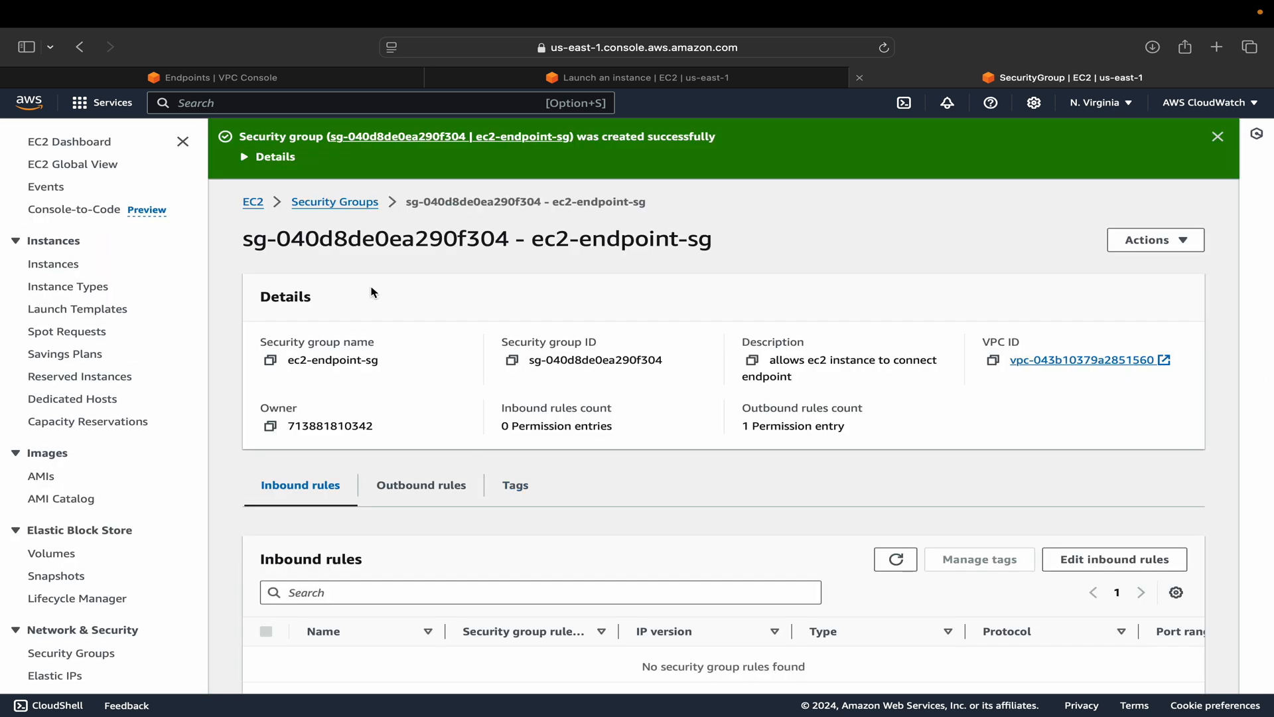
Add an inbound SSH rule to the launch-wizard-1 security group with ec2-endpoint-sg as the custom source, and save it.
{"action": "left_click", "coordinate": [351, 203]}
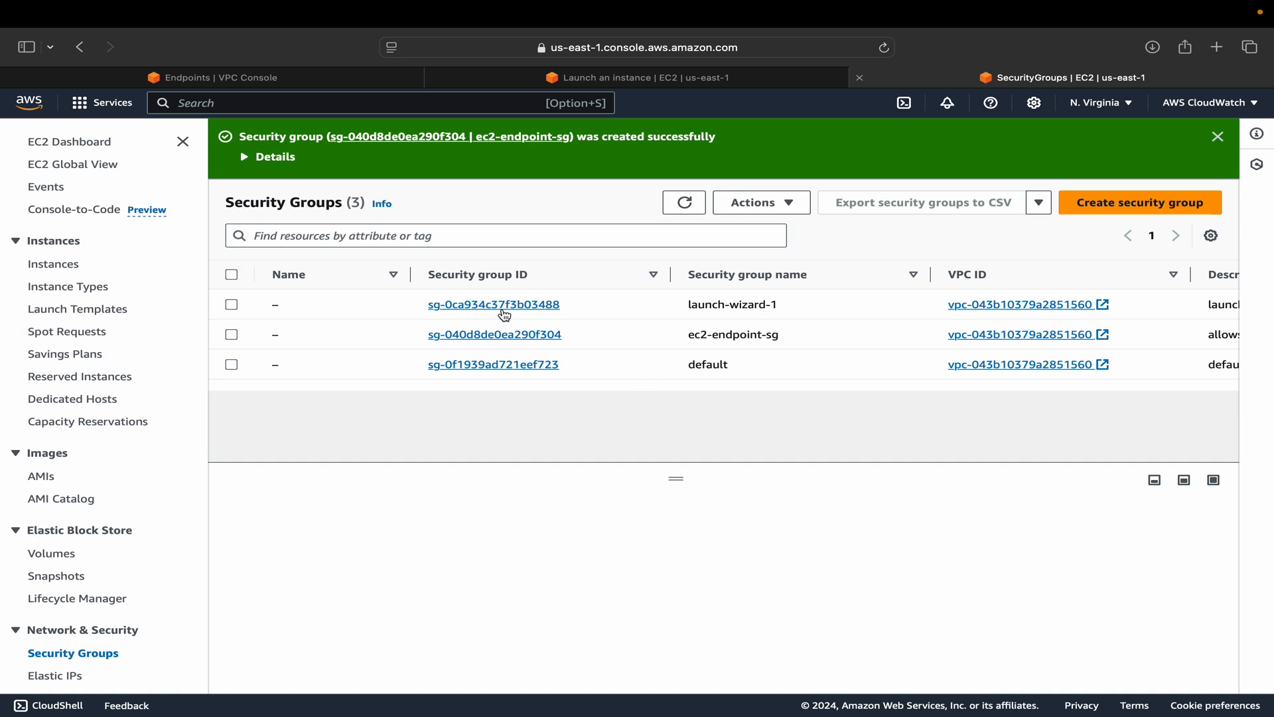
{"action": "left_click", "coordinate": [552, 307]}
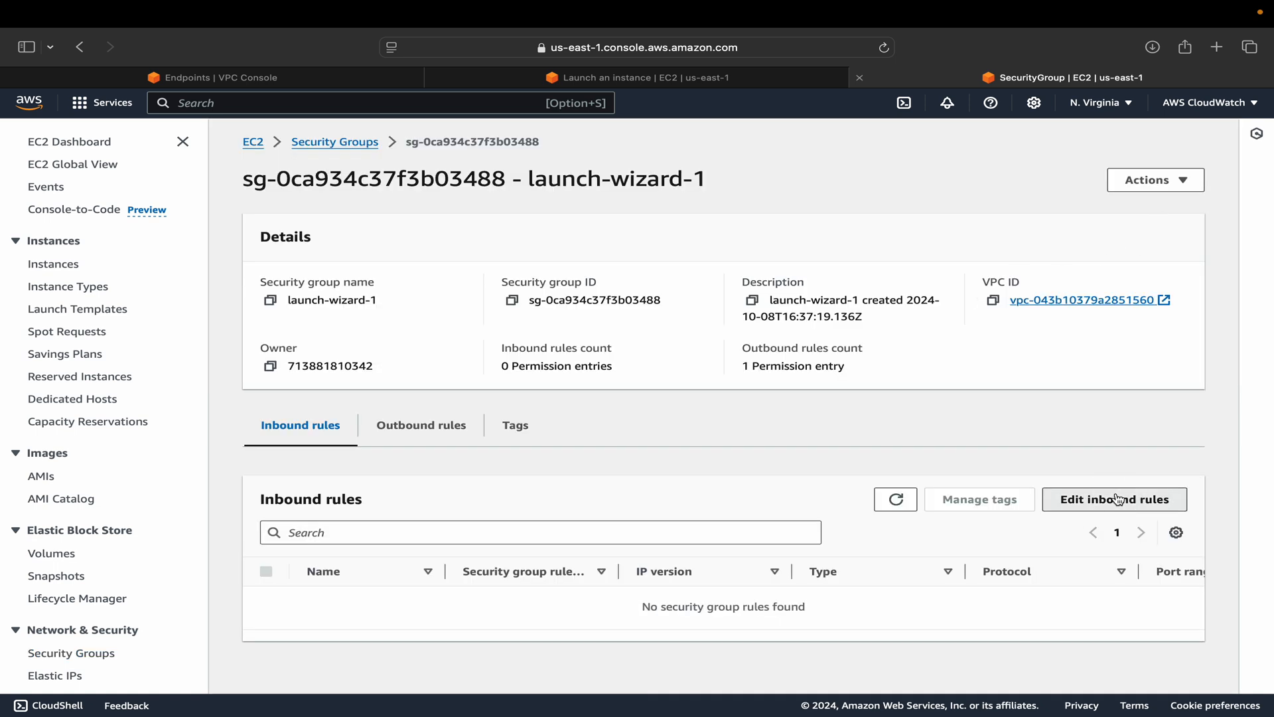
{"action": "left_click", "coordinate": [1084, 498]}
{"action": "left_click", "coordinate": [106, 356]}
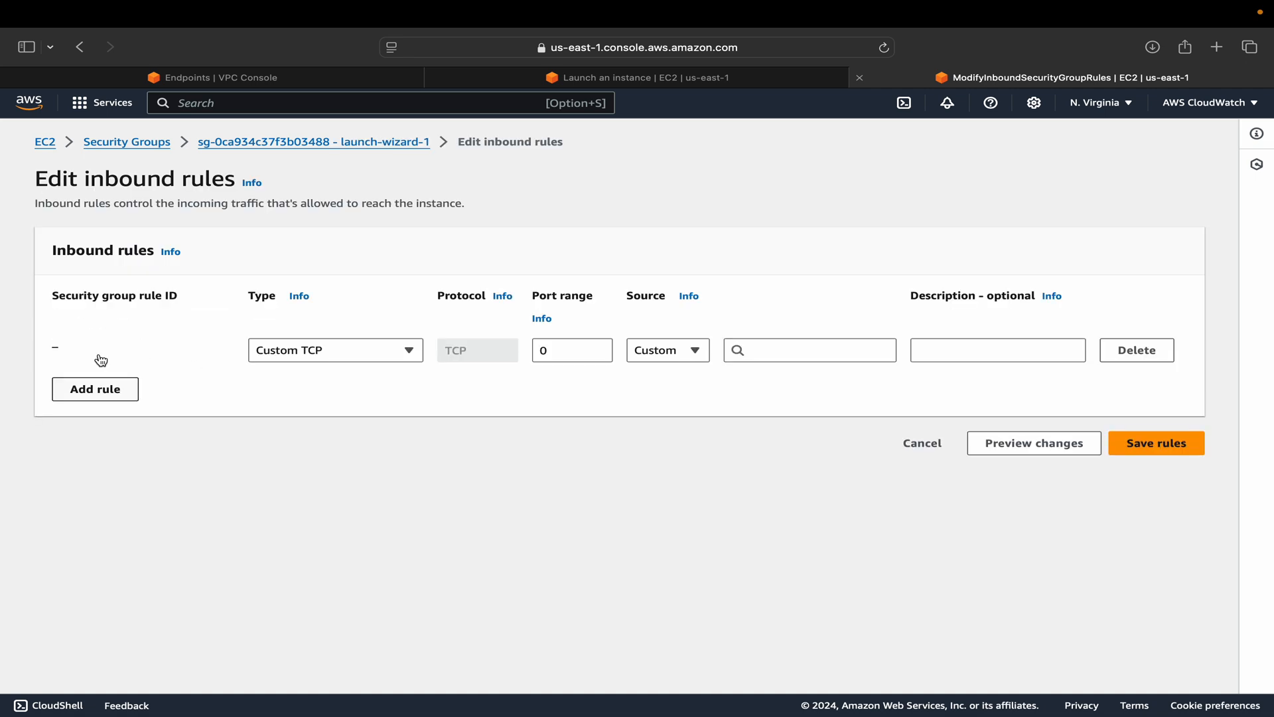
{"action": "left_click", "coordinate": [361, 356]}
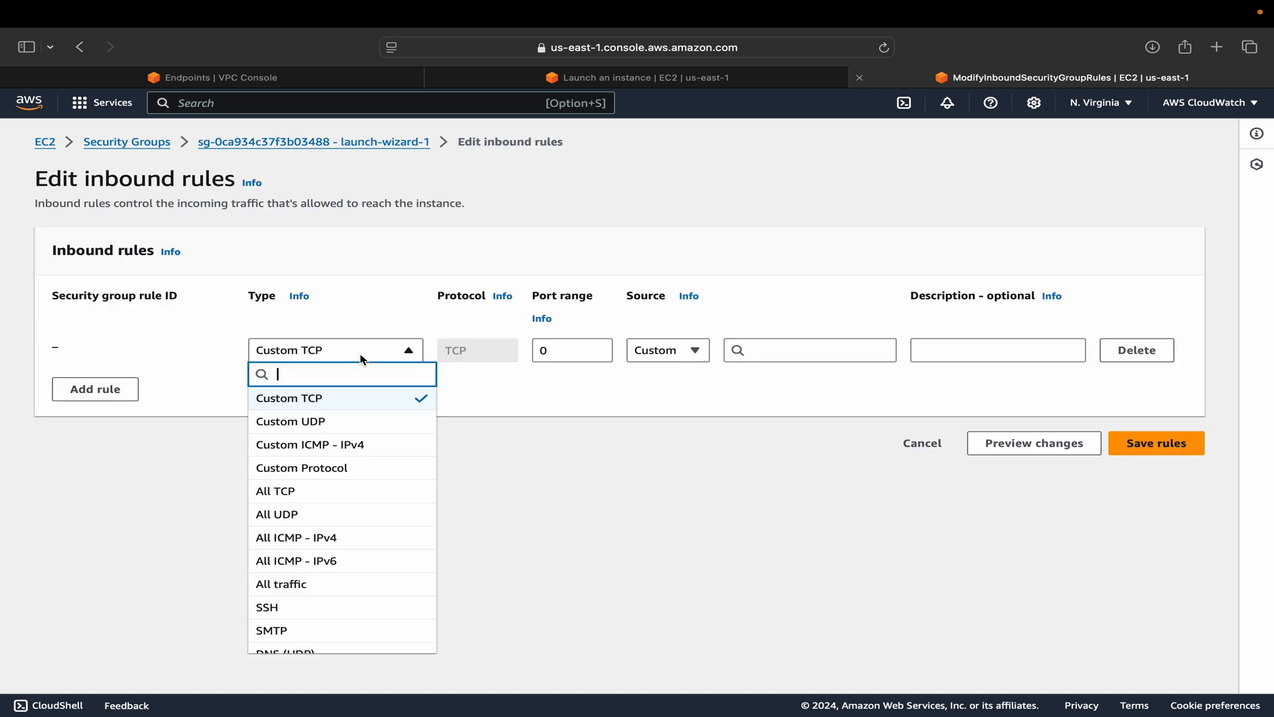
{"action": "left_click", "coordinate": [304, 606]}
{"action": "left_click", "coordinate": [691, 348]}
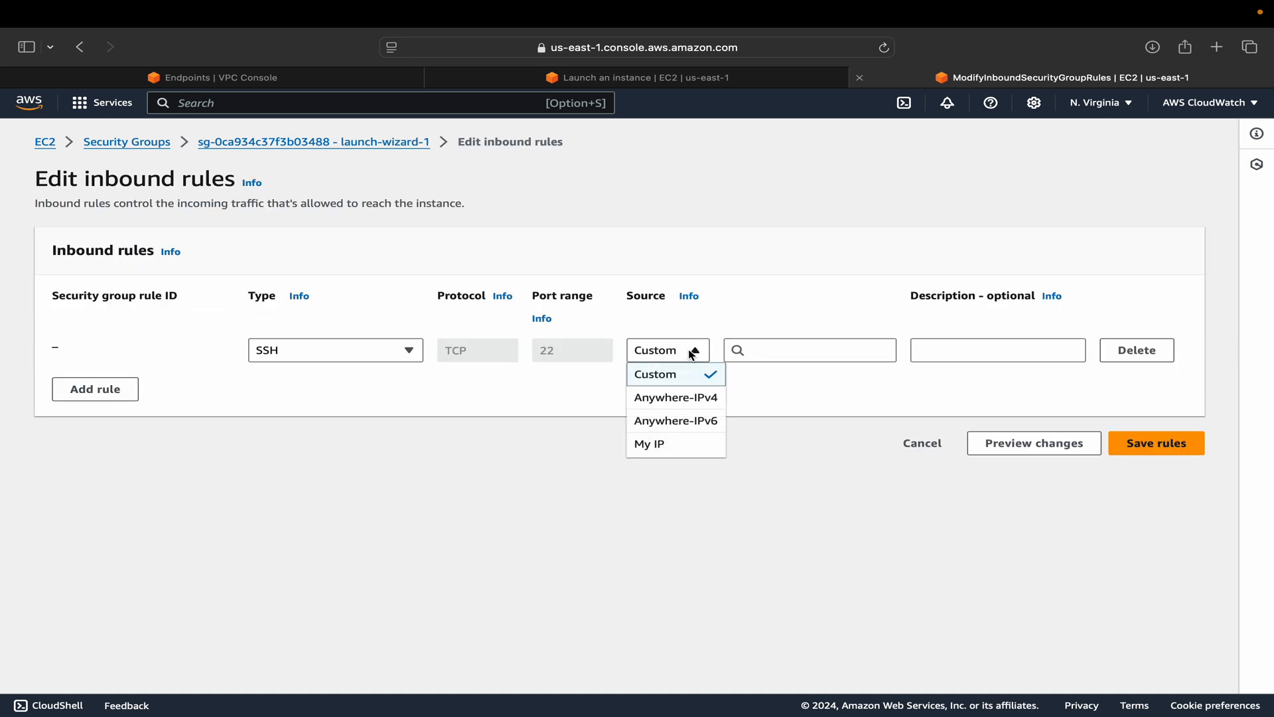
{"action": "left_click", "coordinate": [794, 347]}
{"action": "scroll", "coordinate": [801, 531], "scroll_direction": "down", "scroll_amount": 3}
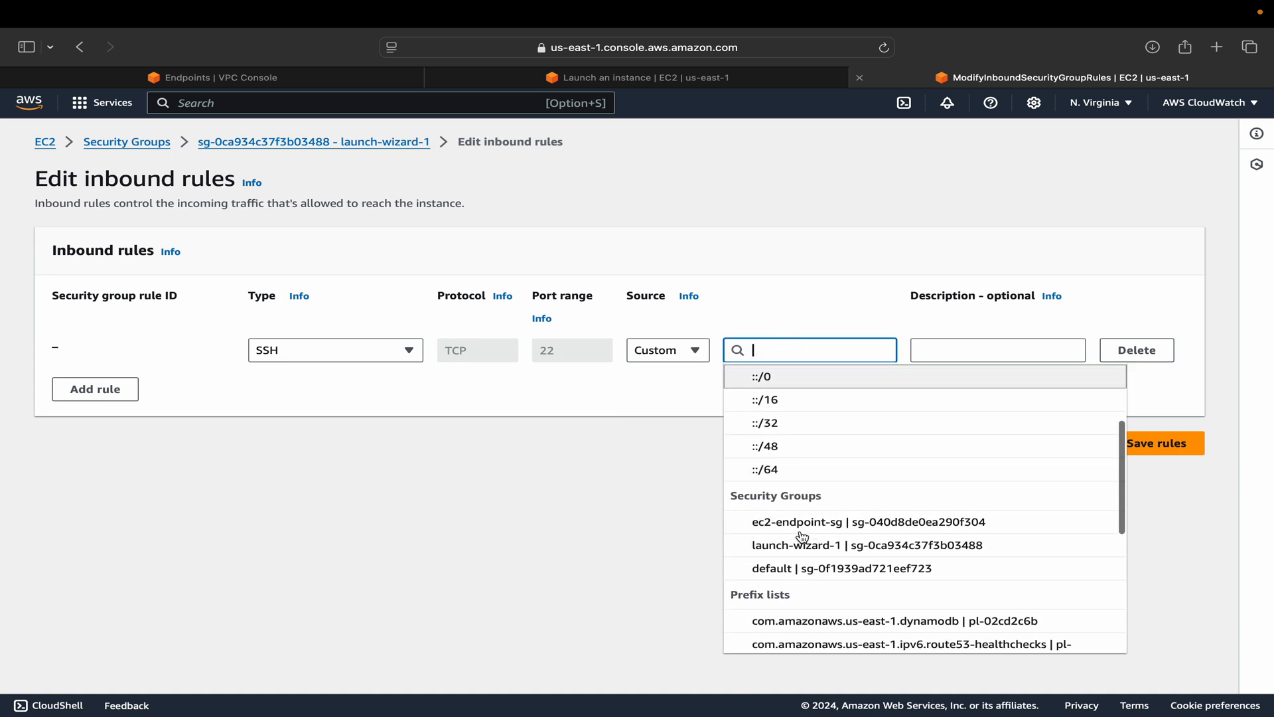
{"action": "left_click", "coordinate": [807, 521]}
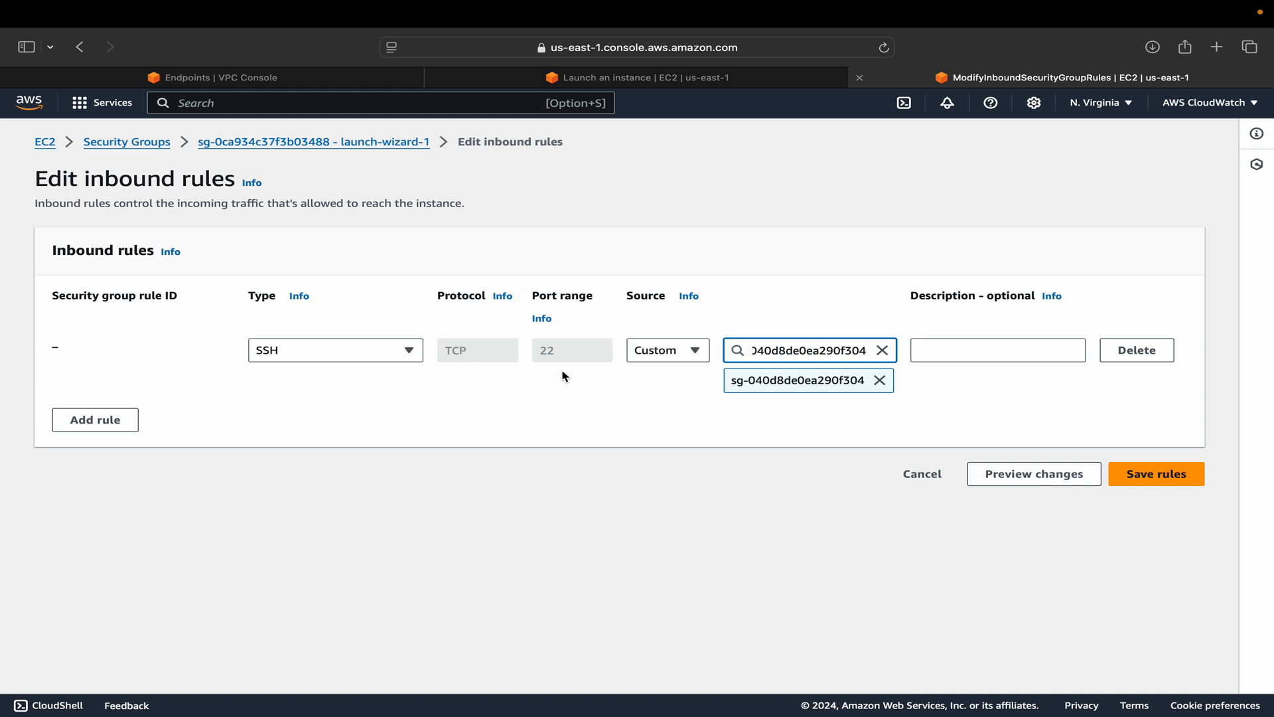
{"action": "left_click", "coordinate": [1150, 477]}
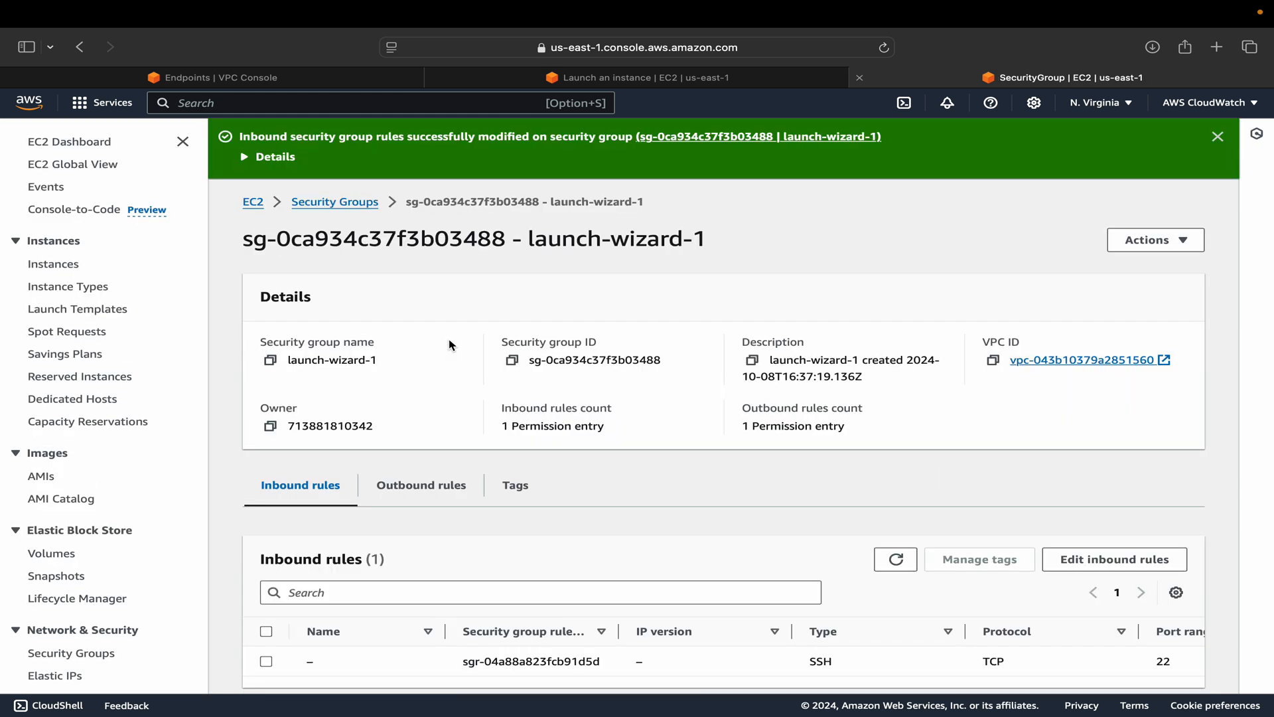
Return to the security groups list and set the Name of launch-wizard-1 to ec2-private-instance.
{"action": "scroll", "coordinate": [450, 344], "scroll_direction": "down", "scroll_amount": 1}
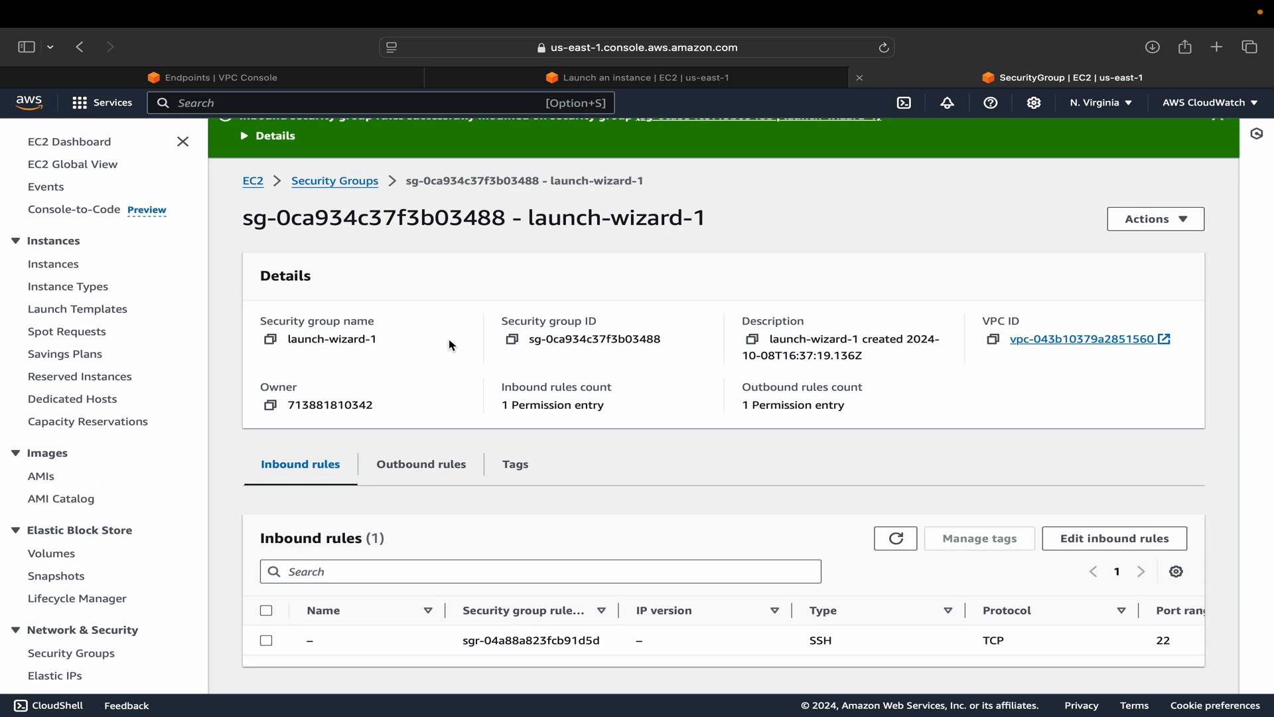
{"action": "left_click", "coordinate": [348, 179]}
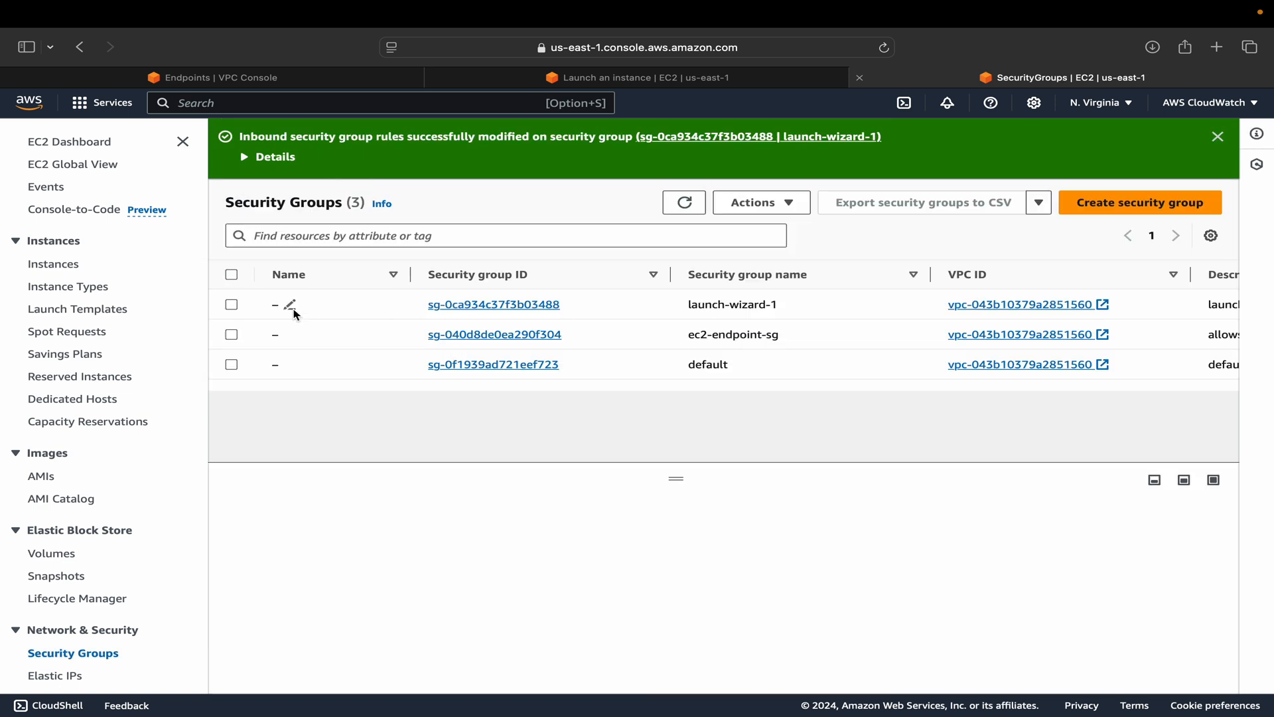
{"action": "left_click", "coordinate": [291, 306]}
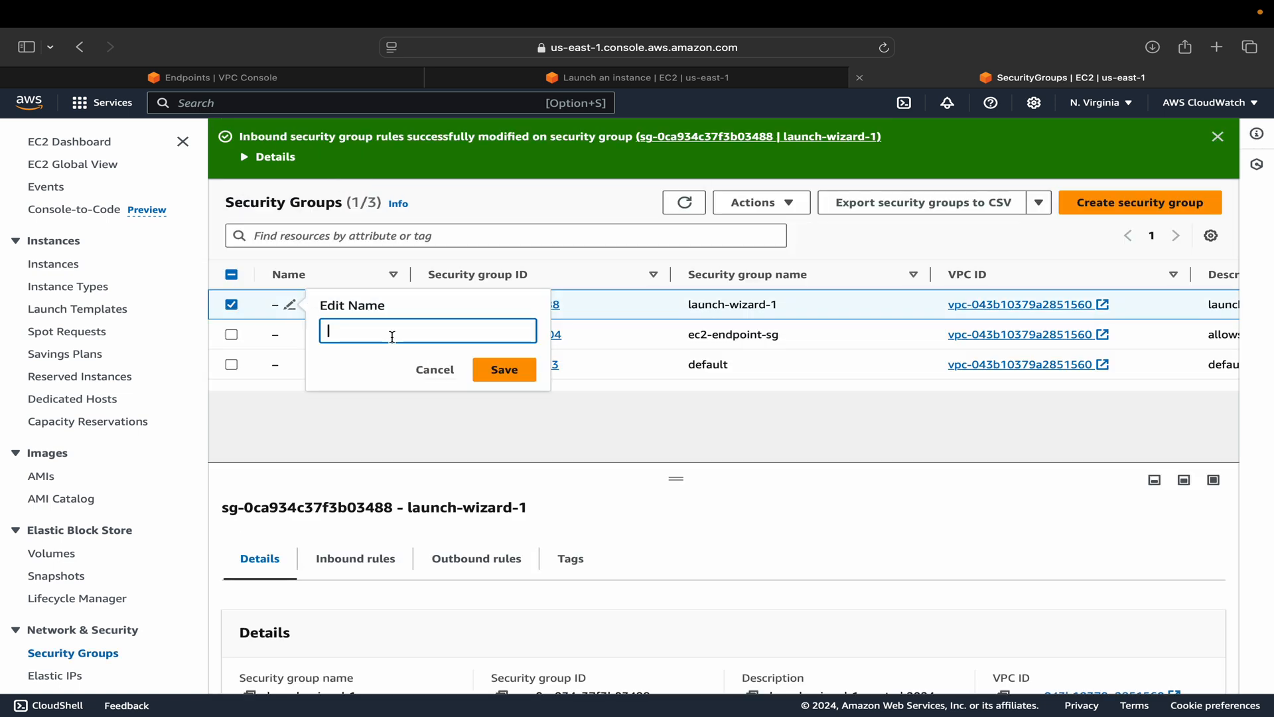
{"action": "type", "text": "ec2-private-conne"}
{"action": "key", "text": "BackSpace"}
{"action": "key", "text": "BackSpace"}
{"action": "key", "text": "BackSpace"}
{"action": "key", "text": "BackSpace"}
{"action": "key", "text": "BackSpace"}
{"action": "key", "text": "BackSpace"}
{"action": "type", "text": "istn=="}
{"action": "key", "text": "BackSpace"}
{"action": "key", "text": "BackSpace"}
{"action": "key", "text": "BackSpace"}
{"action": "key", "text": "BackSpace"}
{"action": "type", "text": "="}
{"action": "type", "text": "nstance"}
{"action": "left_click", "coordinate": [504, 369]}
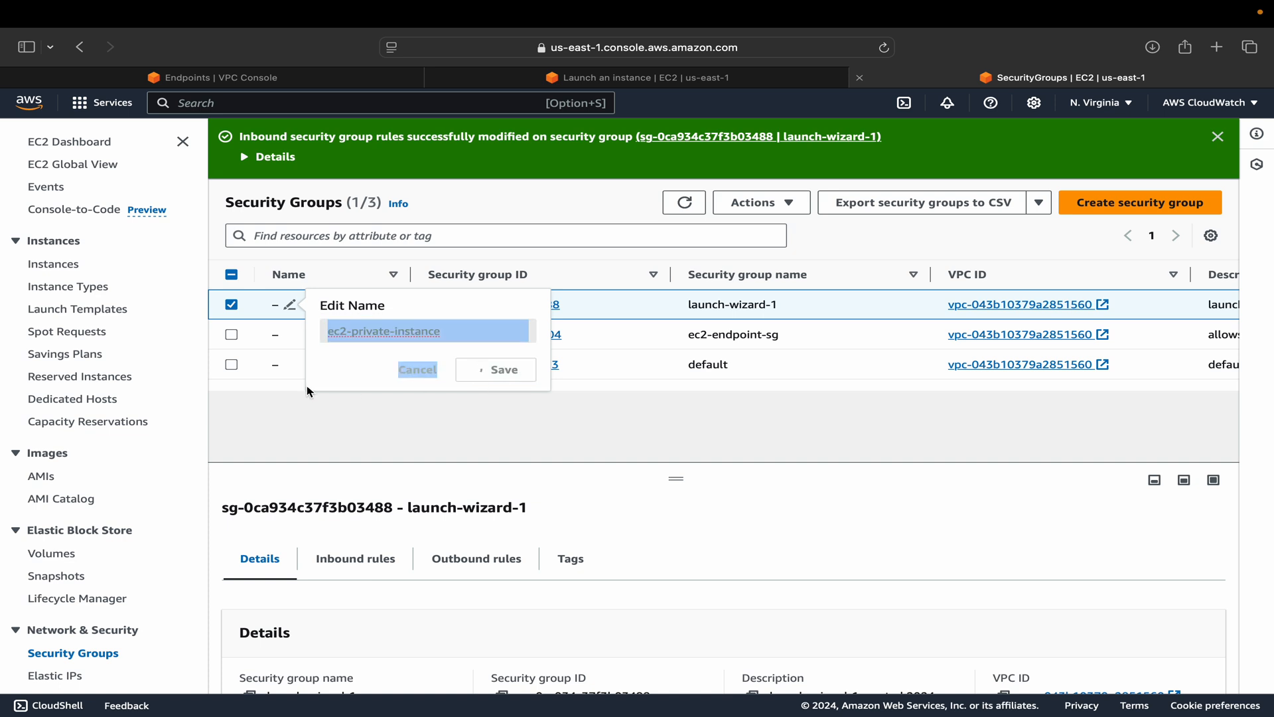
Set the Name of the ec2-endpoint-sg security group to ec2-endpoint.
{"action": "left_click", "coordinate": [291, 337]}
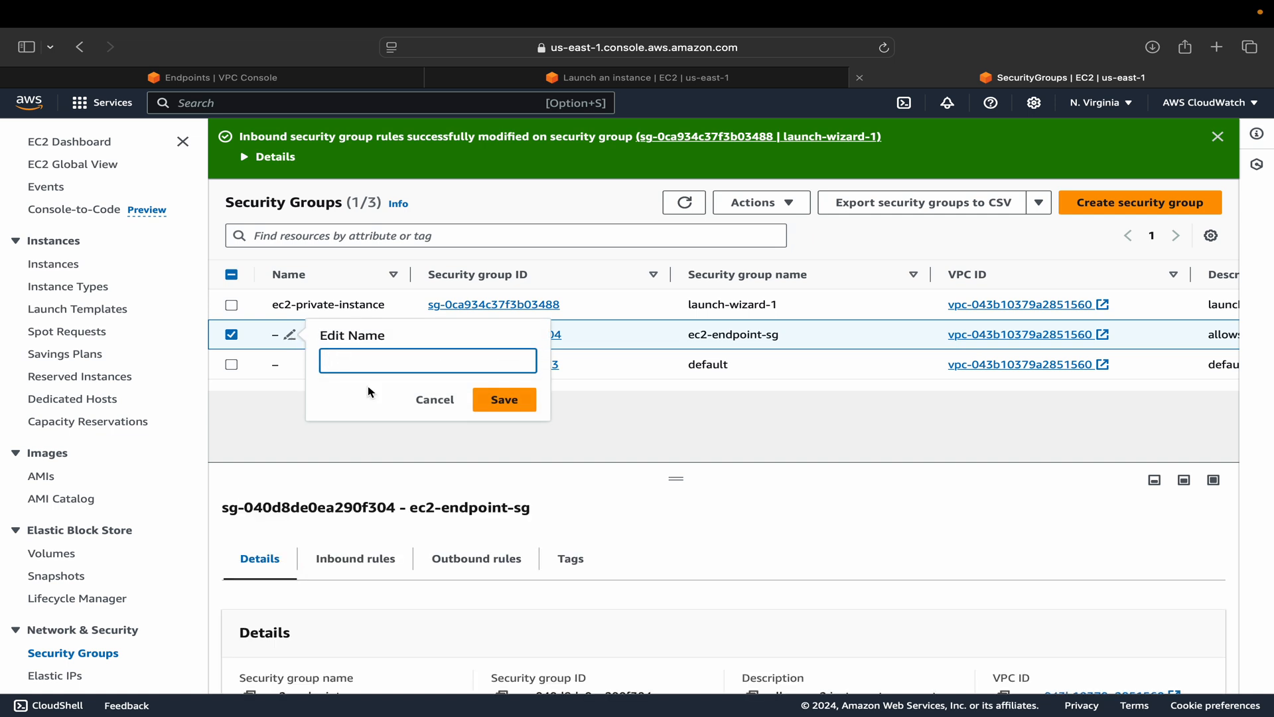
{"action": "type", "text": "ec2-endpoint"}
{"action": "left_click", "coordinate": [491, 399]}
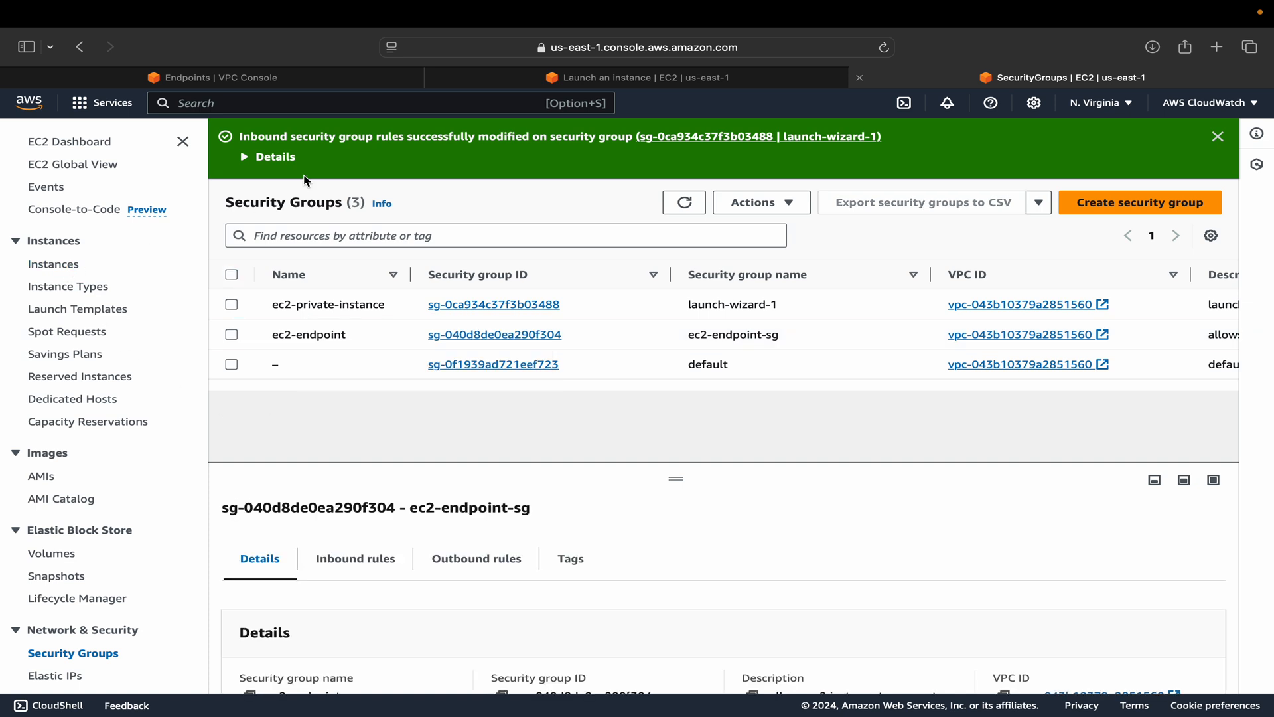
Open the launched instance from its launch confirmation page and examine its state, public and private IP addresses, and subnet.
{"action": "left_click", "coordinate": [558, 77]}
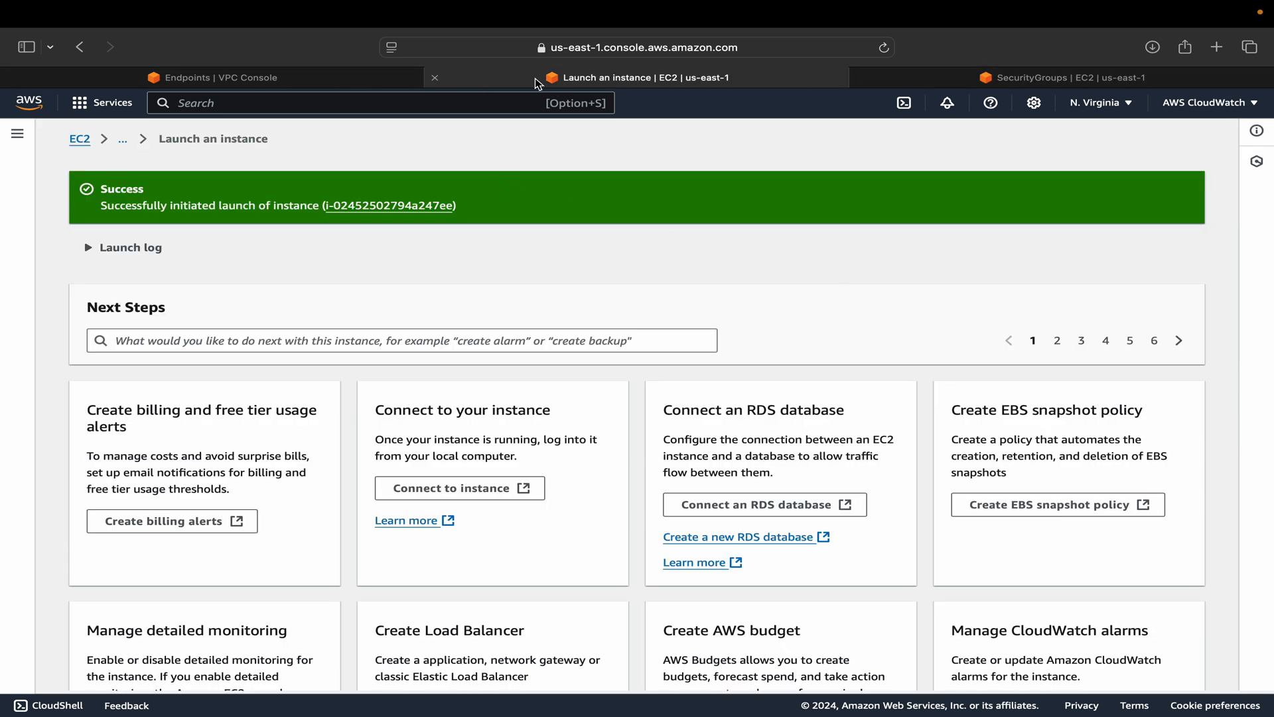
{"action": "left_click", "coordinate": [383, 209]}
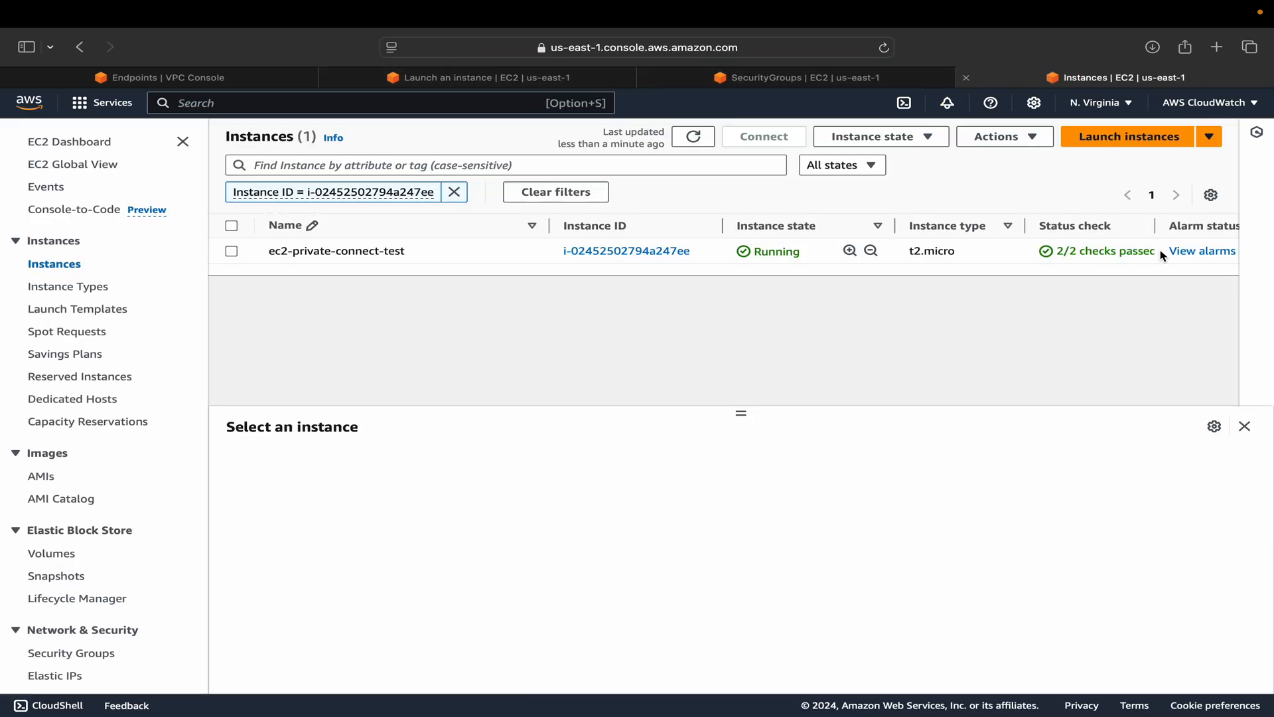
{"action": "left_click", "coordinate": [231, 251]}
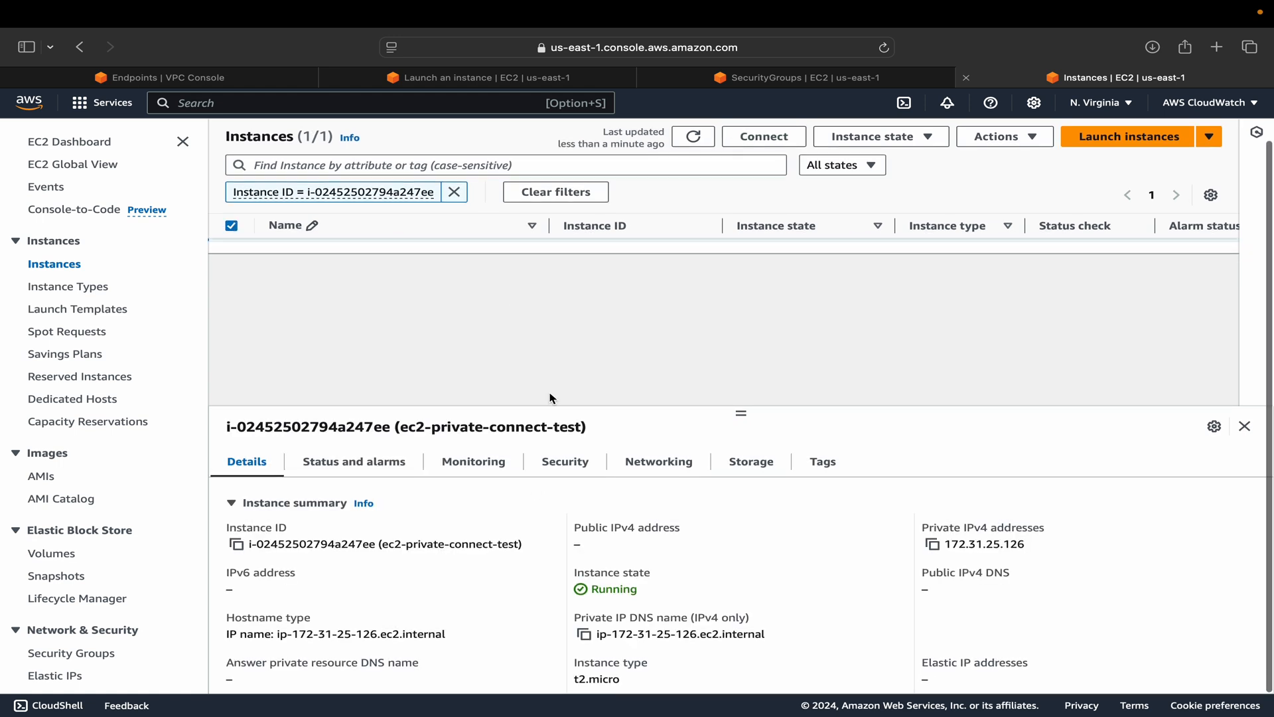
{"action": "scroll", "coordinate": [536, 492], "scroll_direction": "down", "scroll_amount": 2}
{"action": "scroll", "coordinate": [536, 492], "scroll_direction": "up", "scroll_amount": 3}
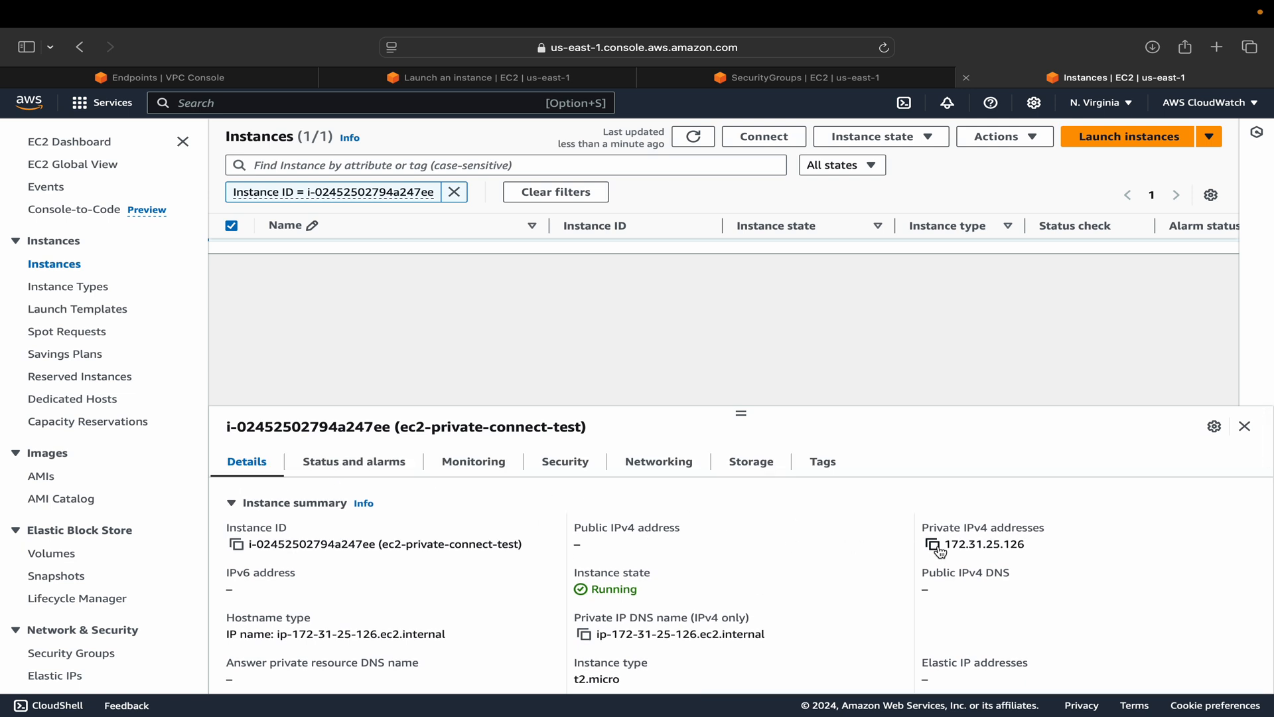
{"action": "scroll", "coordinate": [700, 600], "scroll_direction": "down", "scroll_amount": 2}
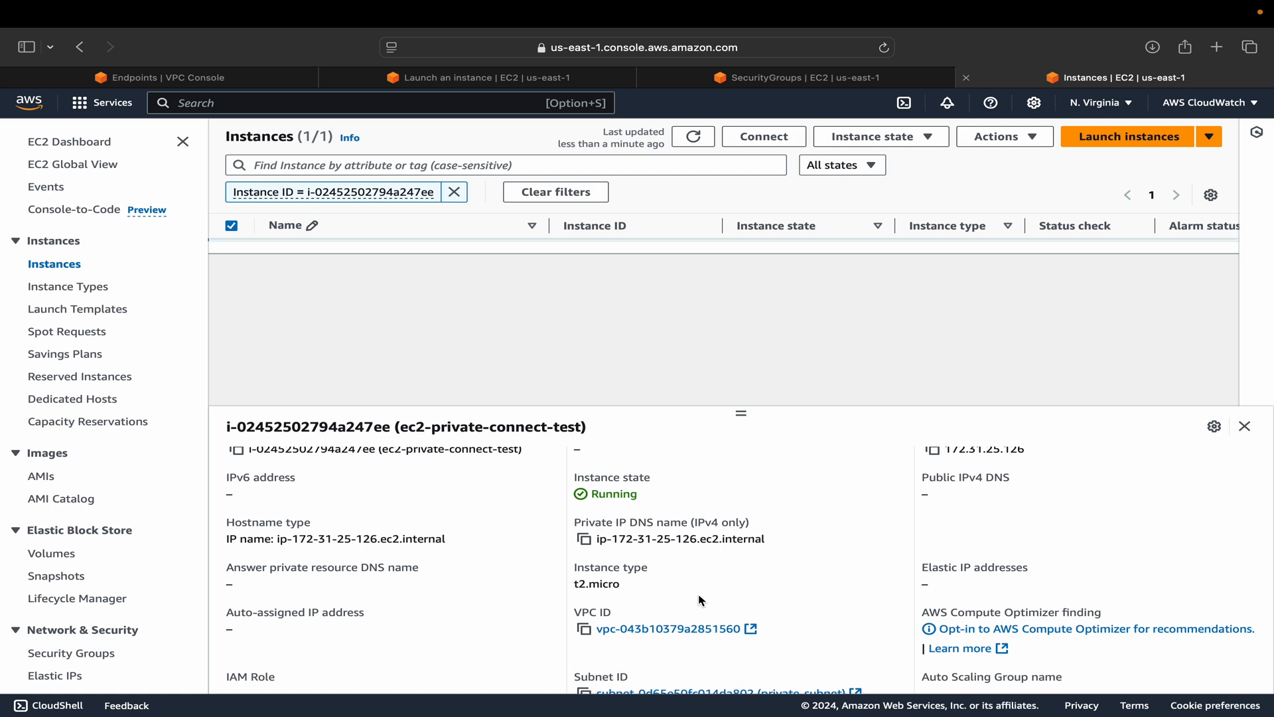
{"action": "scroll", "coordinate": [701, 599], "scroll_direction": "down", "scroll_amount": 2}
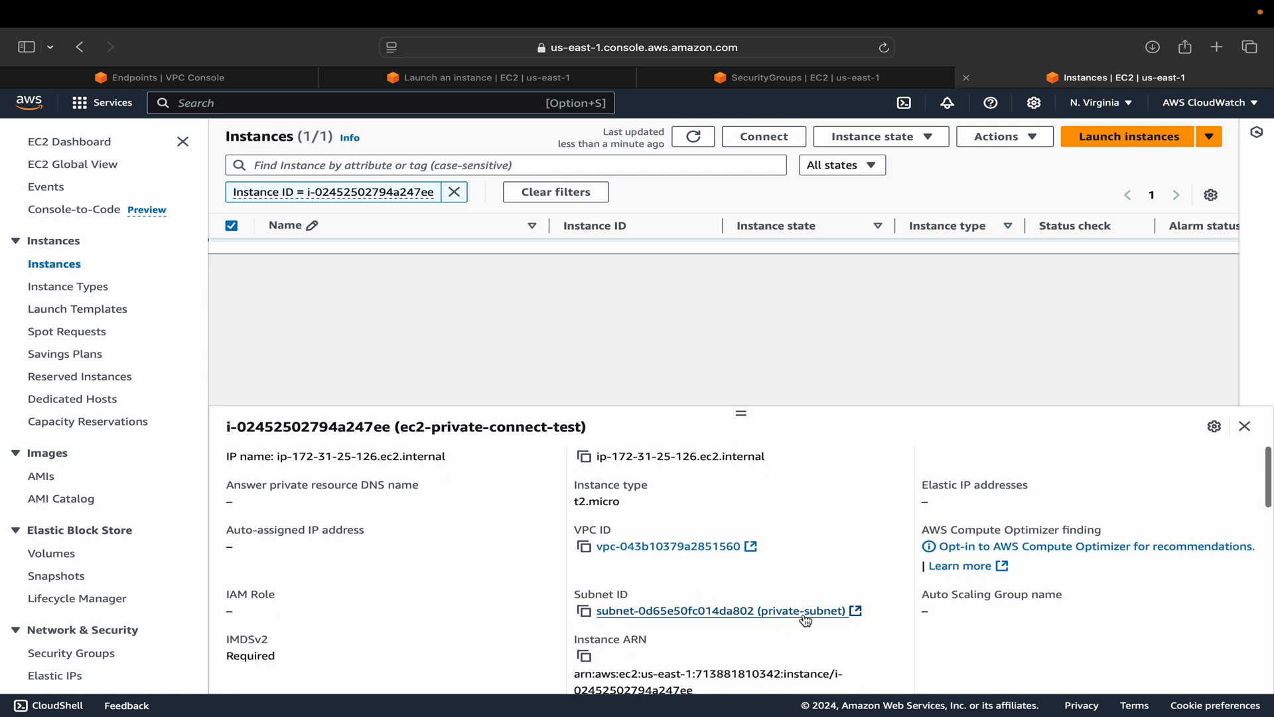
{"action": "scroll", "coordinate": [800, 552], "scroll_direction": "down", "scroll_amount": 4}
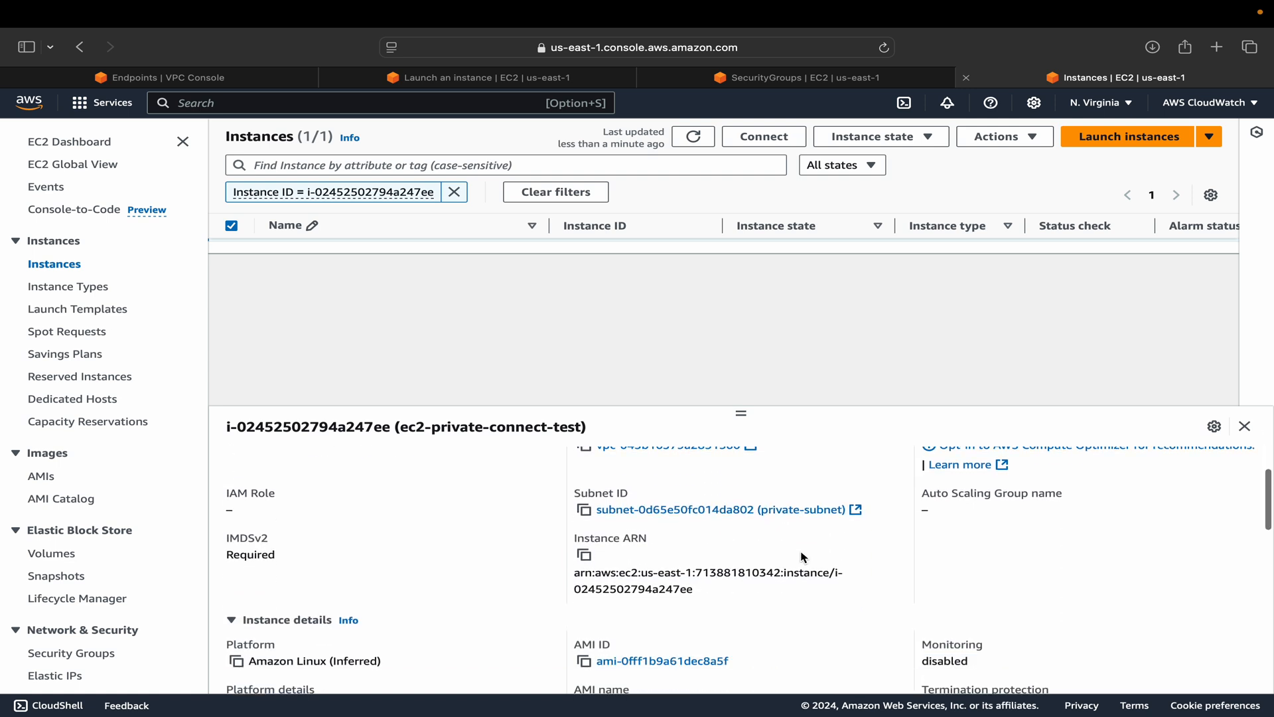
{"action": "scroll", "coordinate": [800, 552], "scroll_direction": "up", "scroll_amount": 8}
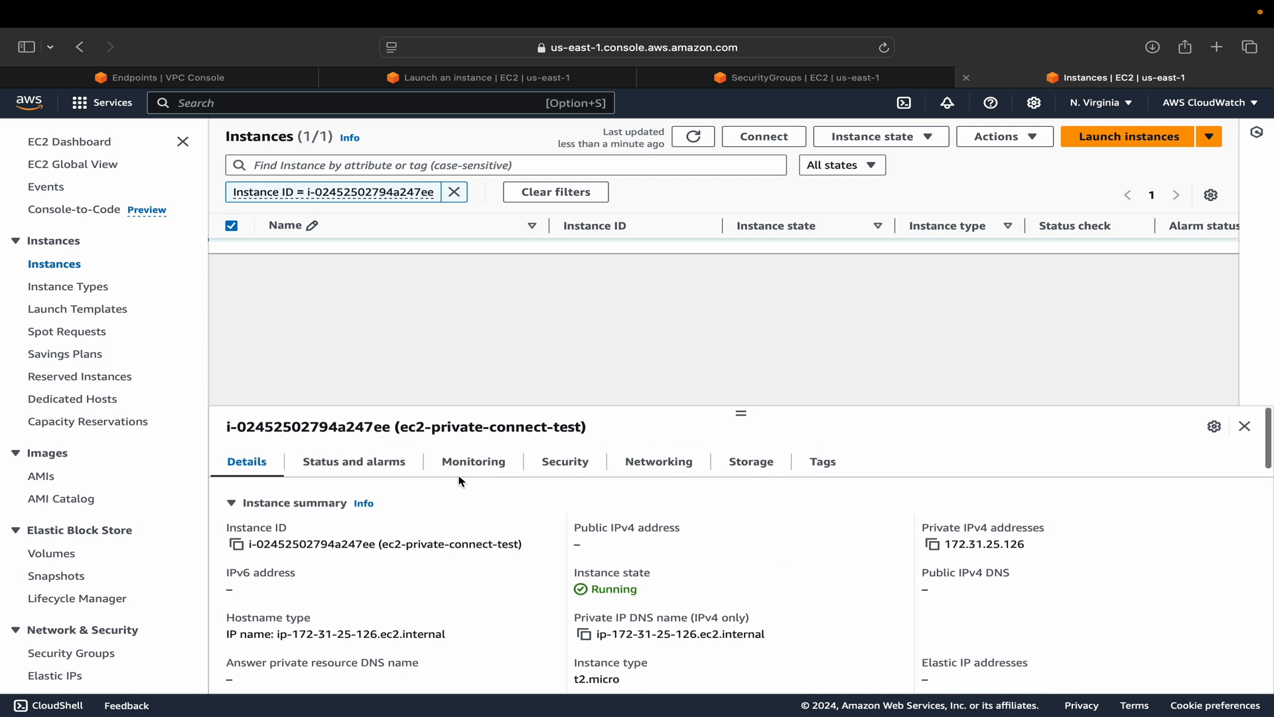
Examine the security group and inbound rules of the ec2-private-connect-test instance.
{"action": "left_click", "coordinate": [550, 460]}
{"action": "scroll", "coordinate": [455, 563], "scroll_direction": "down", "scroll_amount": 4}
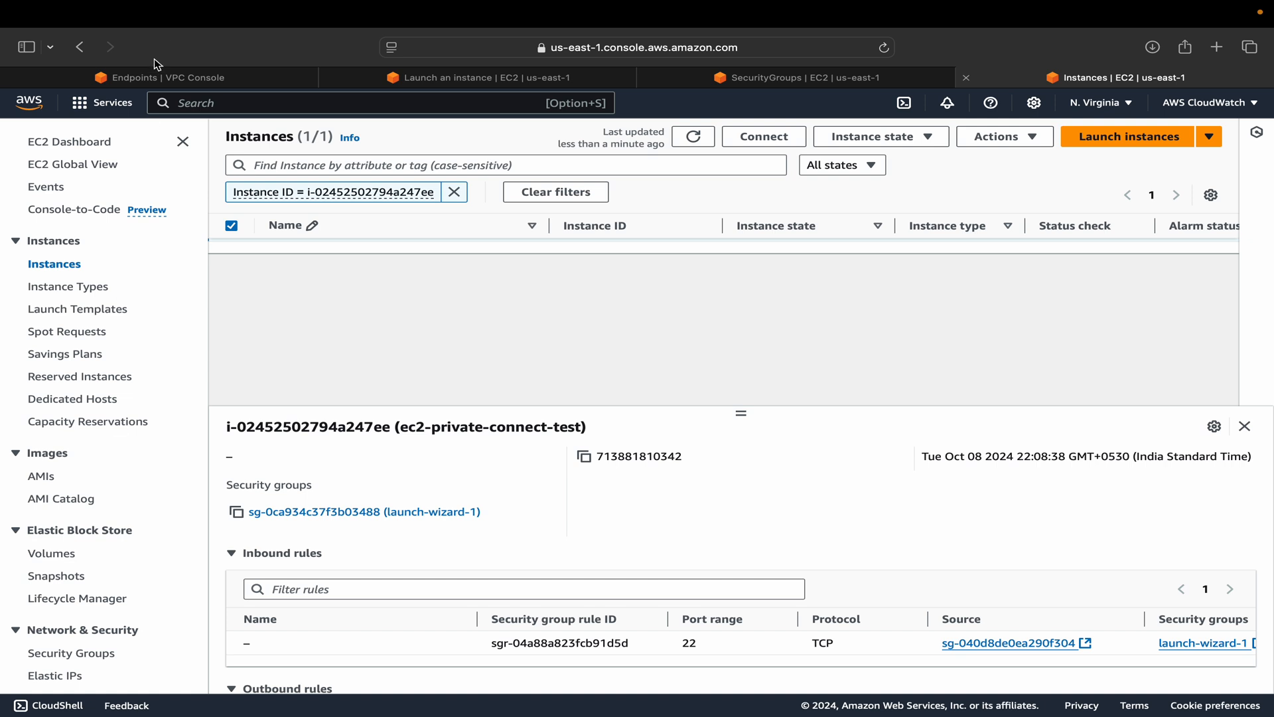
Start a new VPC endpoint named ec2-endpoint with EC2 Instance Connect Endpoint as its service category.
{"action": "left_click", "coordinate": [150, 77]}
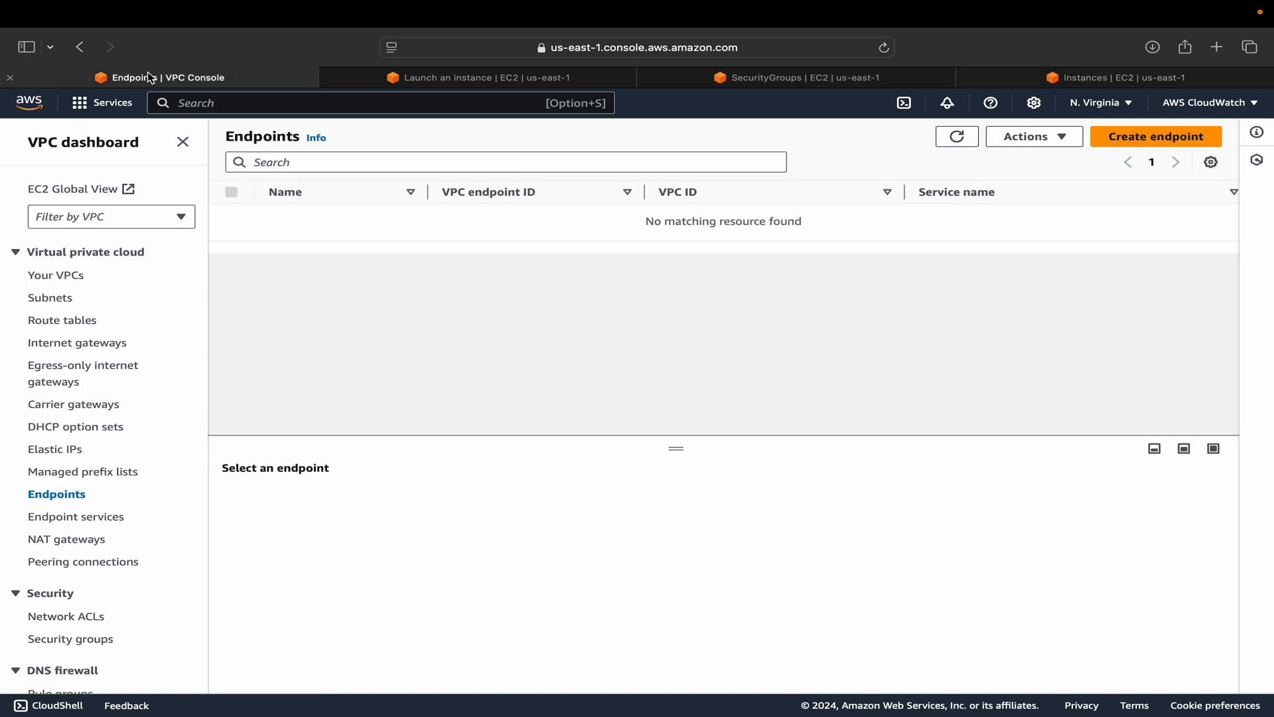
{"action": "left_click", "coordinate": [1130, 138]}
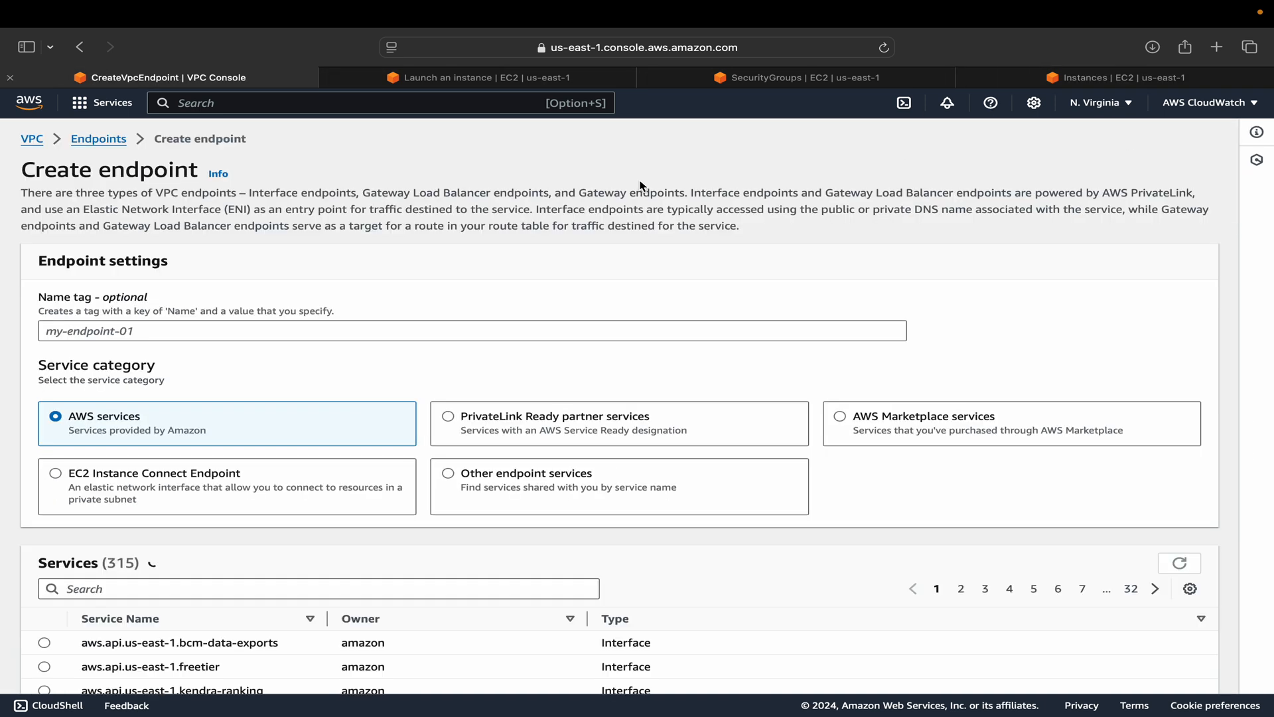
{"action": "left_click", "coordinate": [129, 323]}
{"action": "type", "text": "ec2-endpo"}
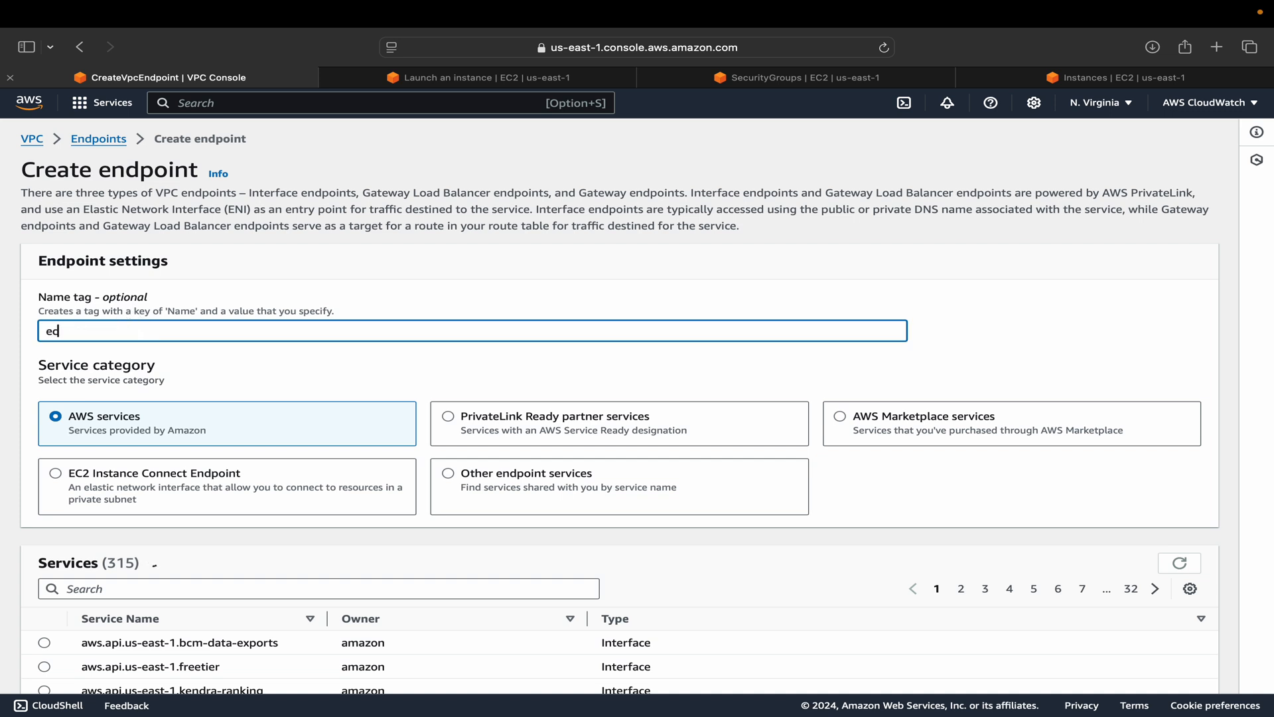
{"action": "type", "text": "int"}
{"action": "scroll", "coordinate": [162, 451], "scroll_direction": "down", "scroll_amount": 1}
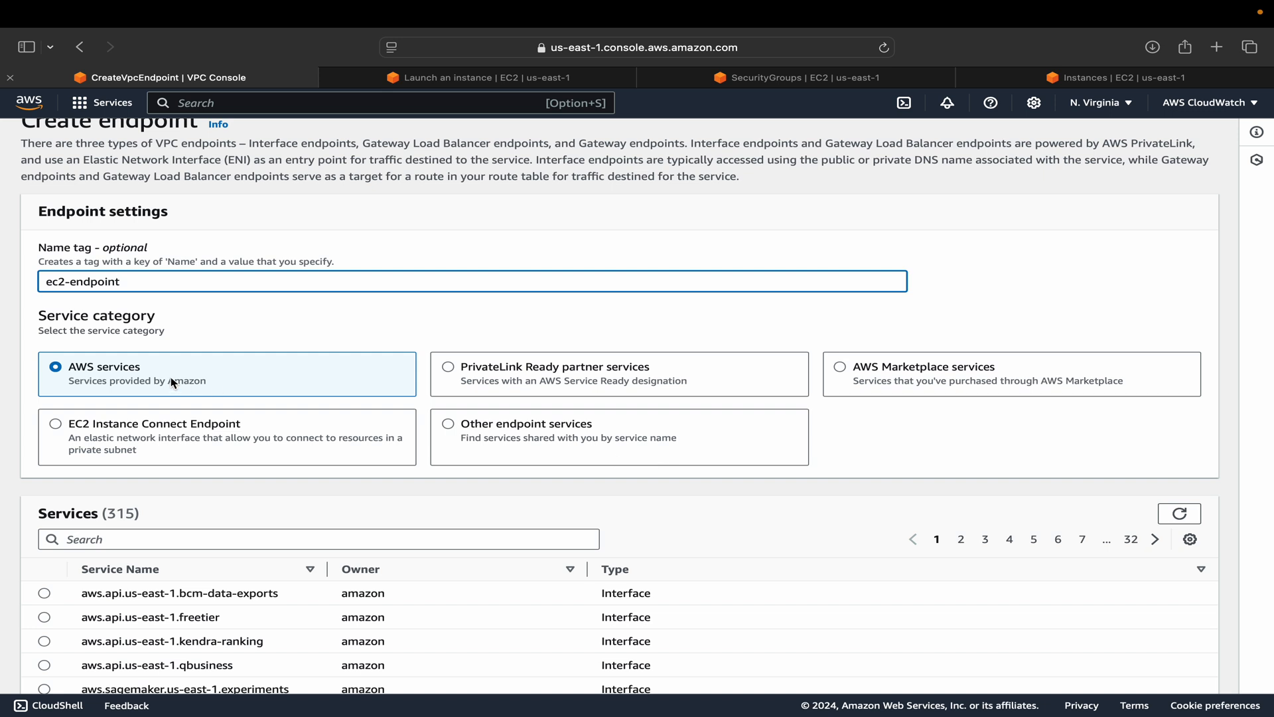
{"action": "left_click", "coordinate": [57, 426]}
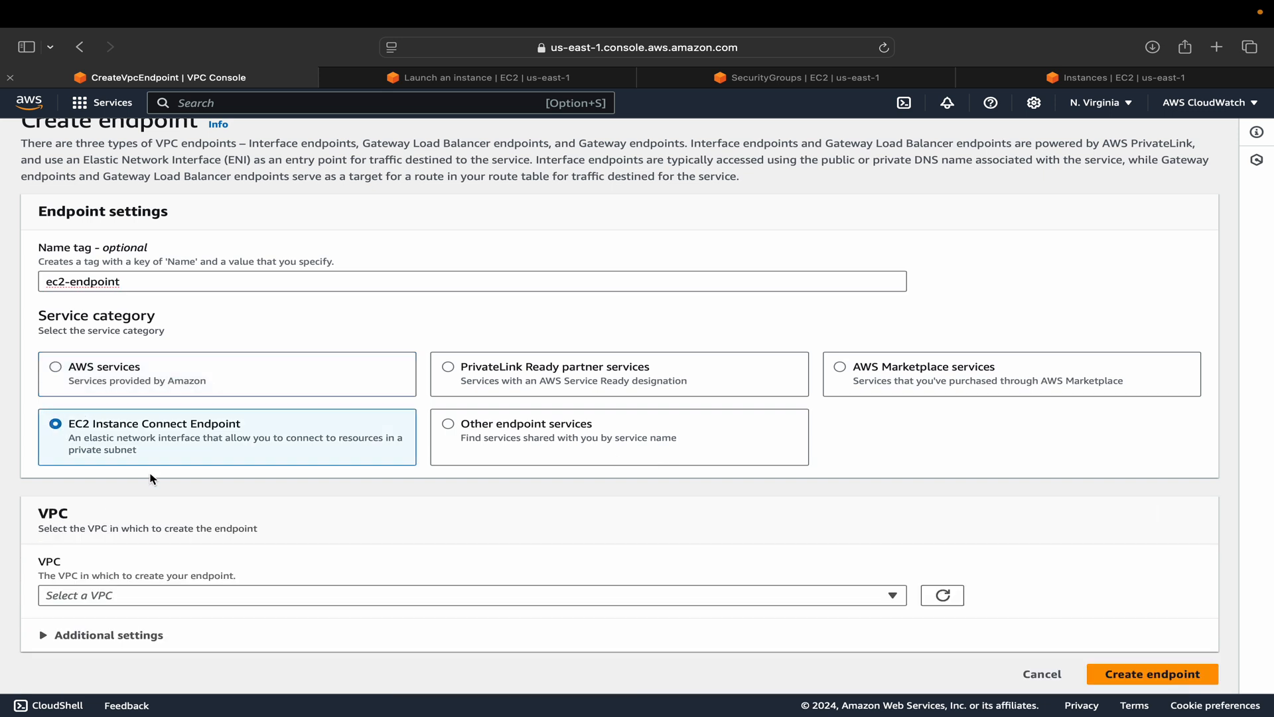
{"action": "scroll", "coordinate": [153, 480], "scroll_direction": "down", "scroll_amount": 1}
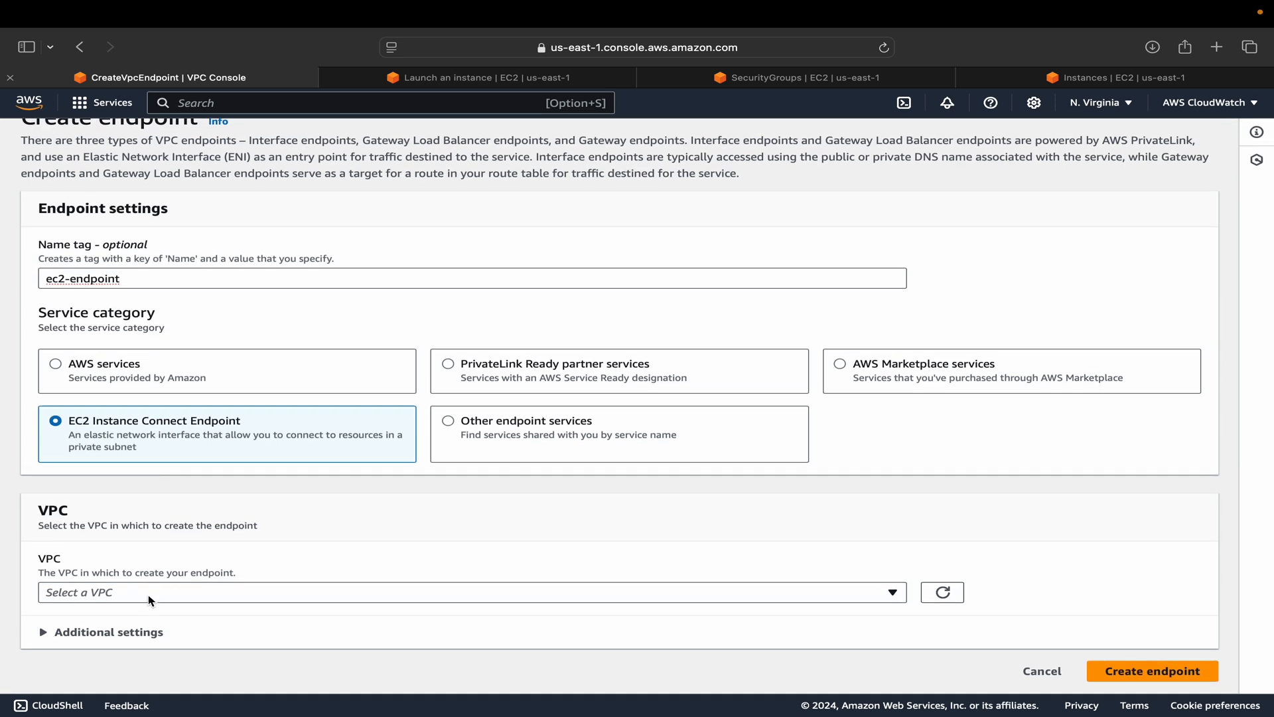
Open the connection page of the ec2-private-connect-test instance and examine its EC2 Instance Connect warnings and connection types.
{"action": "left_click", "coordinate": [1032, 78]}
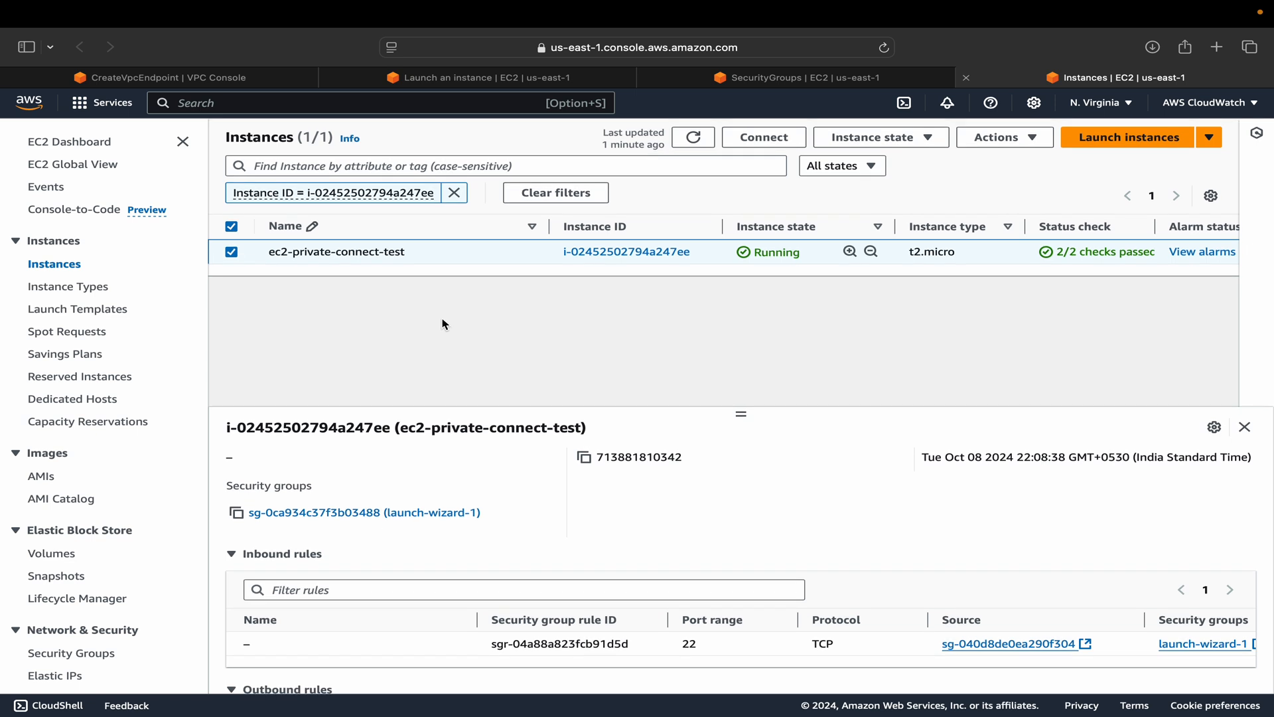
{"action": "left_click", "coordinate": [646, 251]}
{"action": "left_click", "coordinate": [927, 175]}
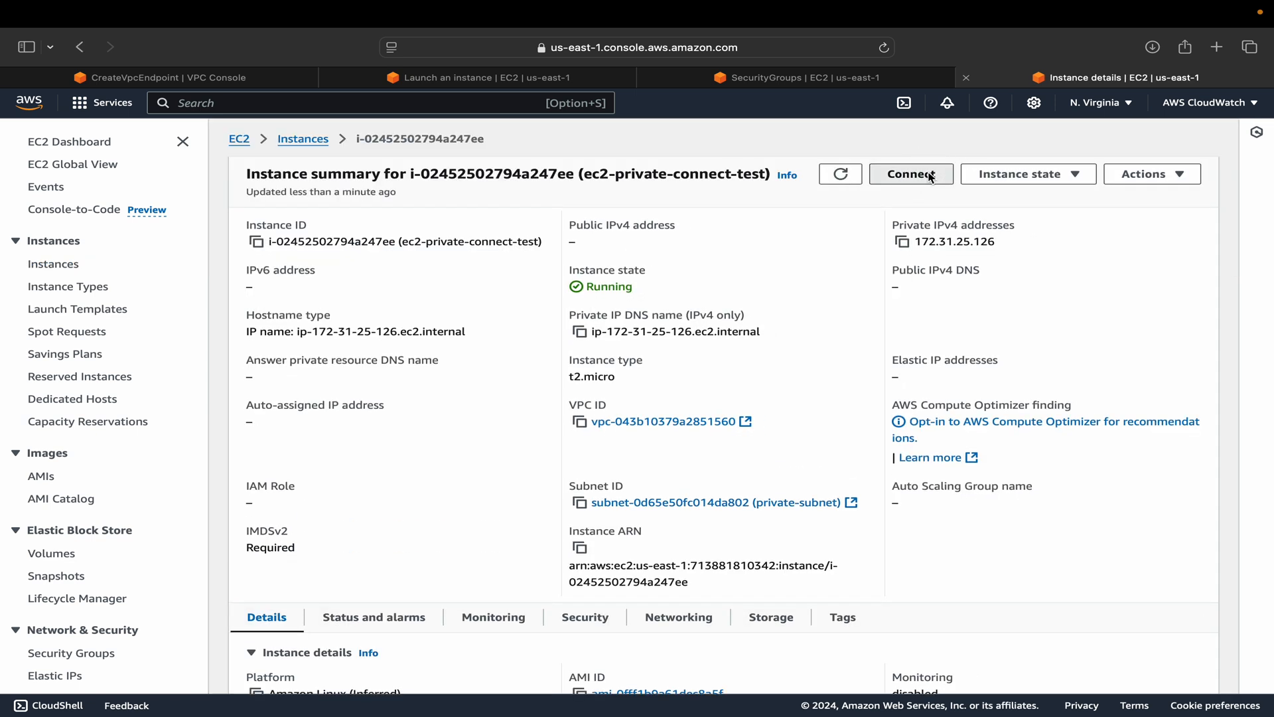
{"action": "scroll", "coordinate": [342, 424], "scroll_direction": "down", "scroll_amount": 3}
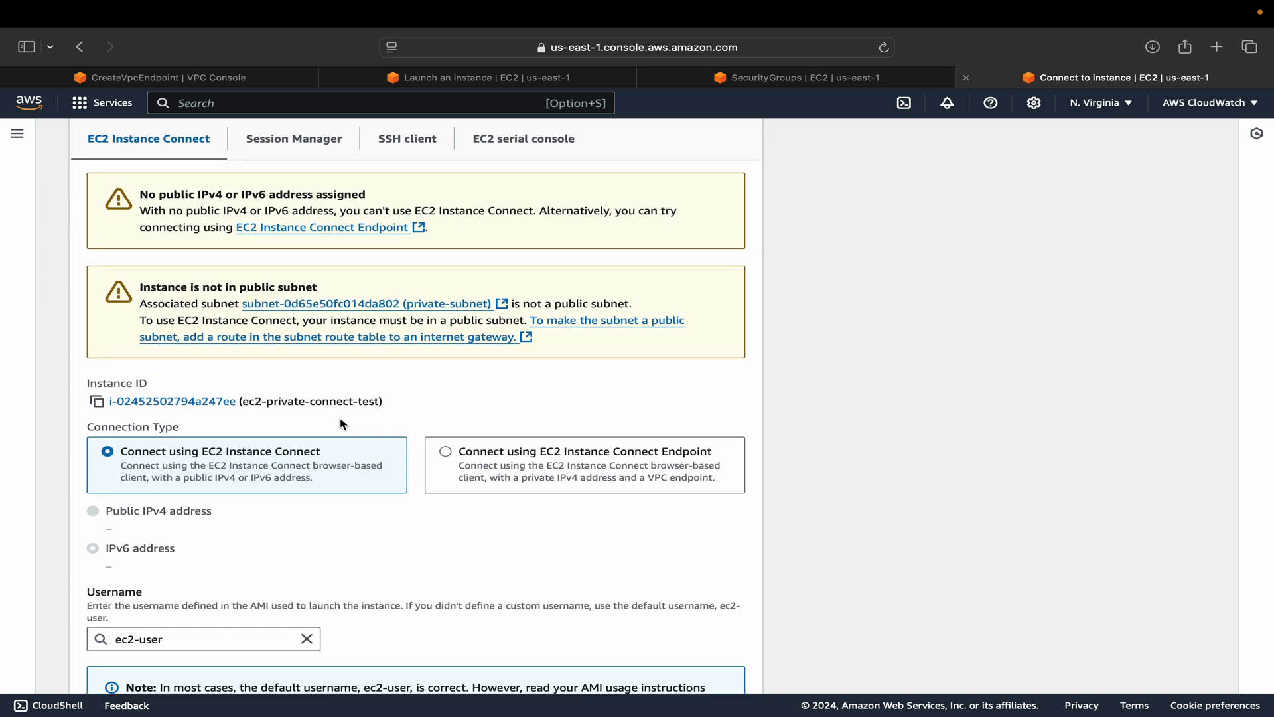
{"action": "scroll", "coordinate": [342, 423], "scroll_direction": "down", "scroll_amount": 3}
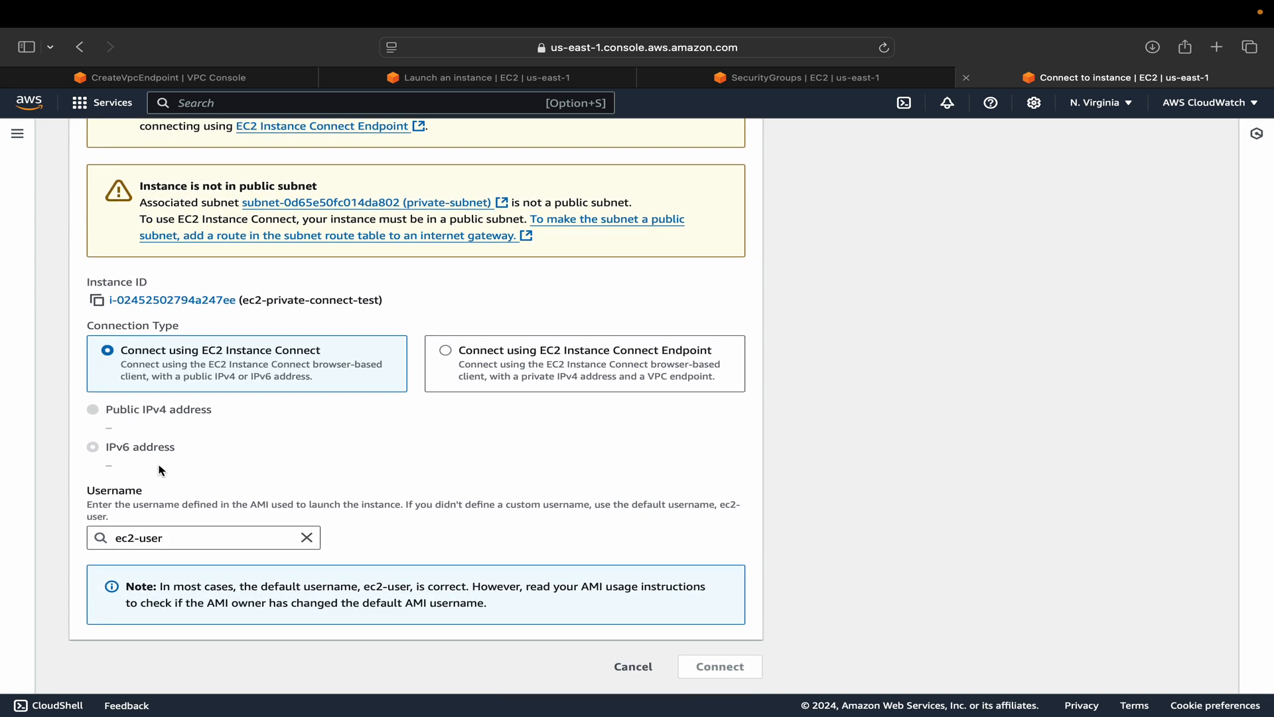
{"action": "scroll", "coordinate": [148, 538], "scroll_direction": "up", "scroll_amount": 6}
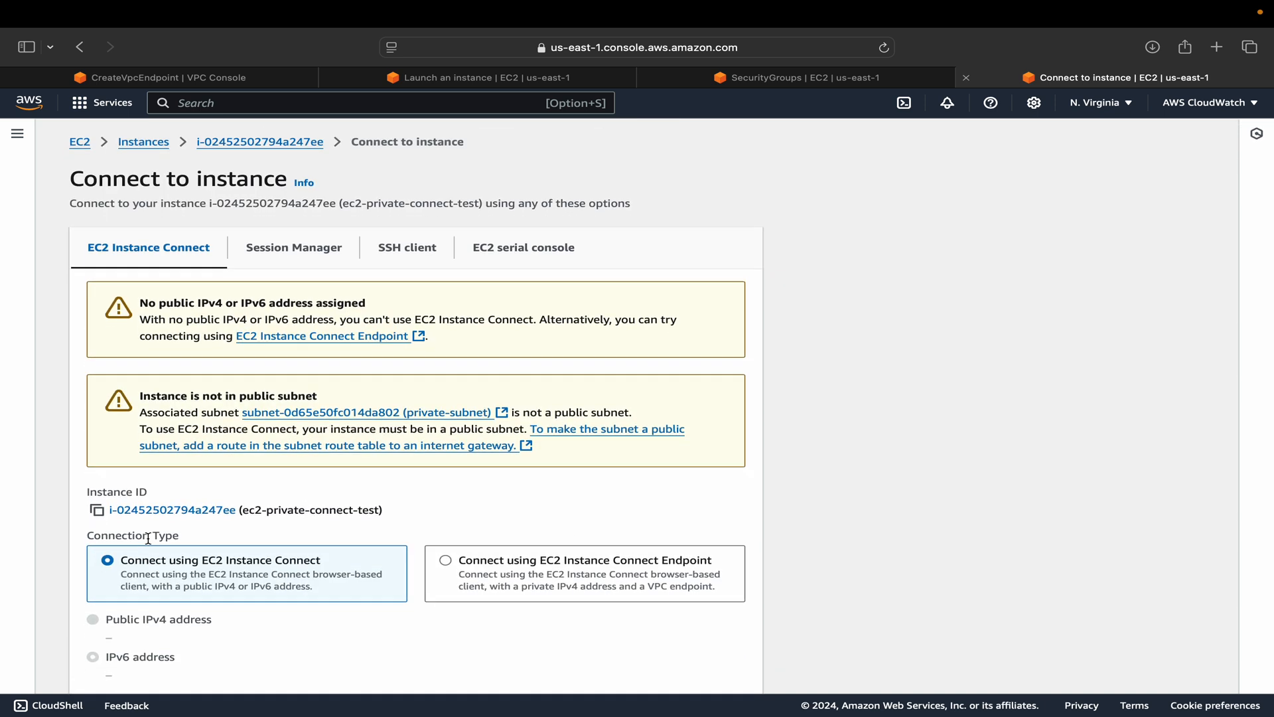
{"action": "scroll", "coordinate": [149, 537], "scroll_direction": "down", "scroll_amount": 6}
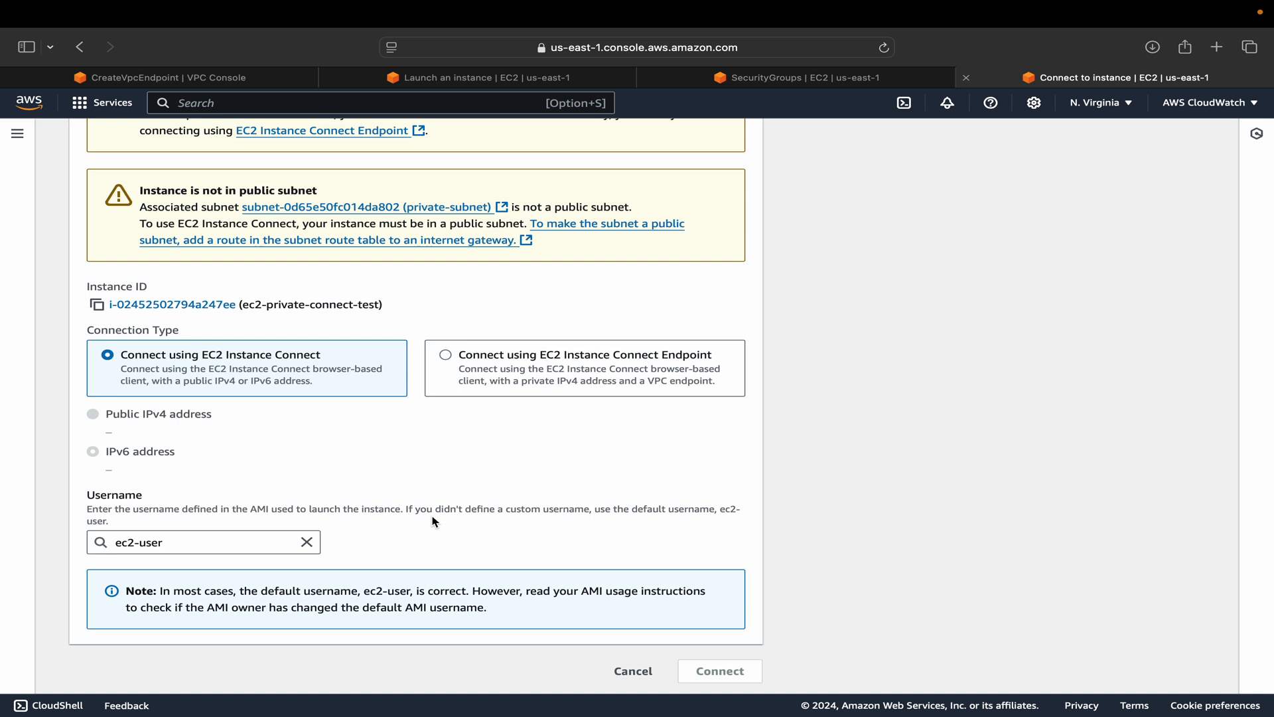
{"action": "scroll", "coordinate": [435, 521], "scroll_direction": "up", "scroll_amount": 4}
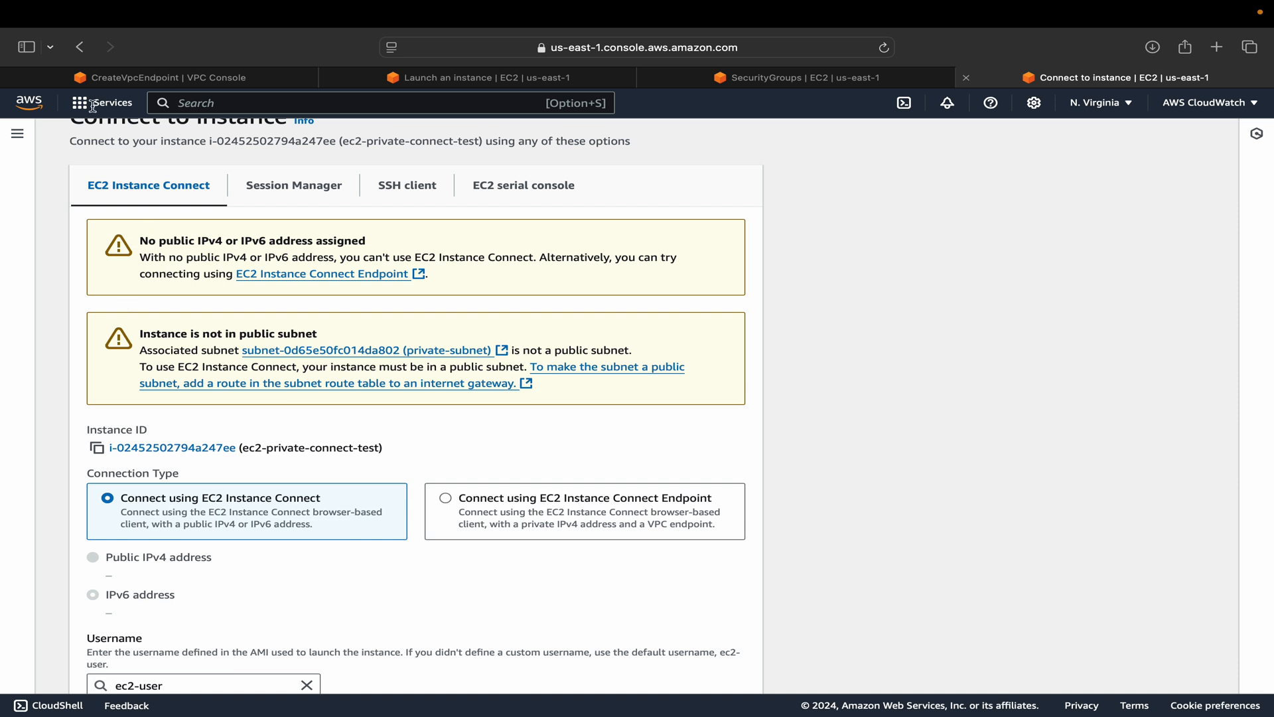
Return to the endpoint form, choose the default VPC vpc-043b10379a2851560, and assign the ec2-endpoint-sg security group.
{"action": "left_click", "coordinate": [116, 78]}
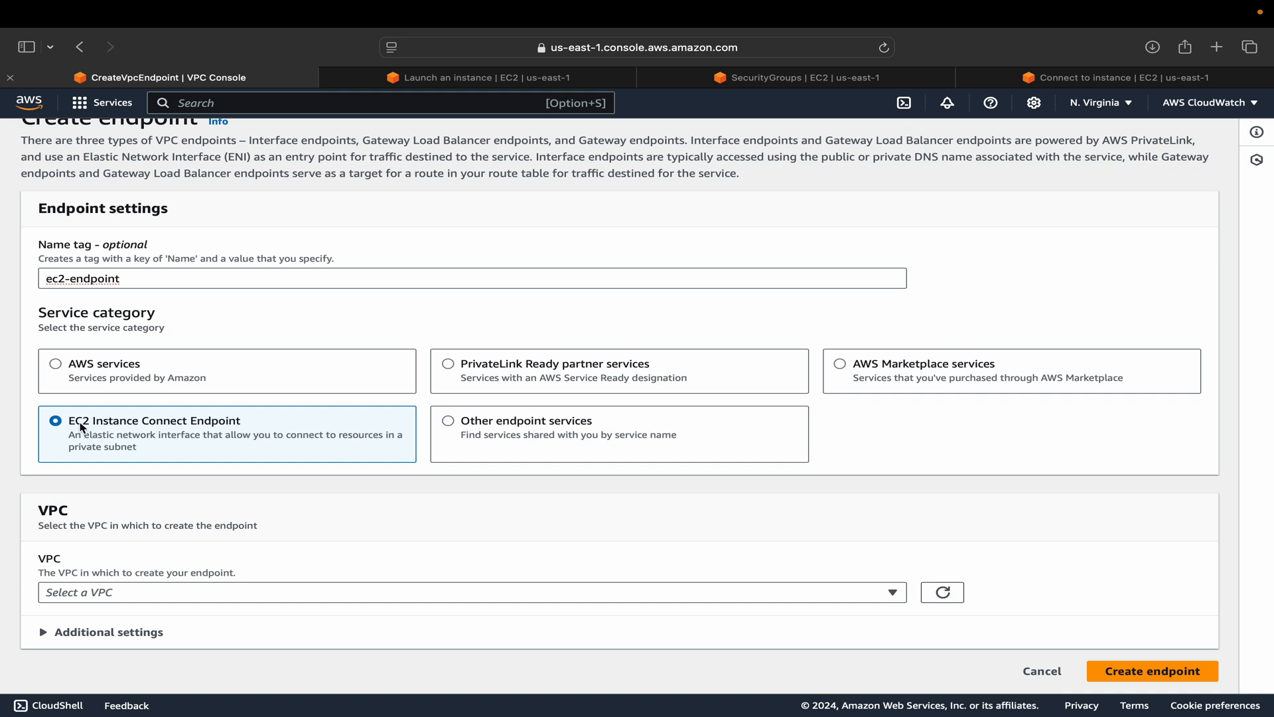
{"action": "left_click", "coordinate": [209, 592]}
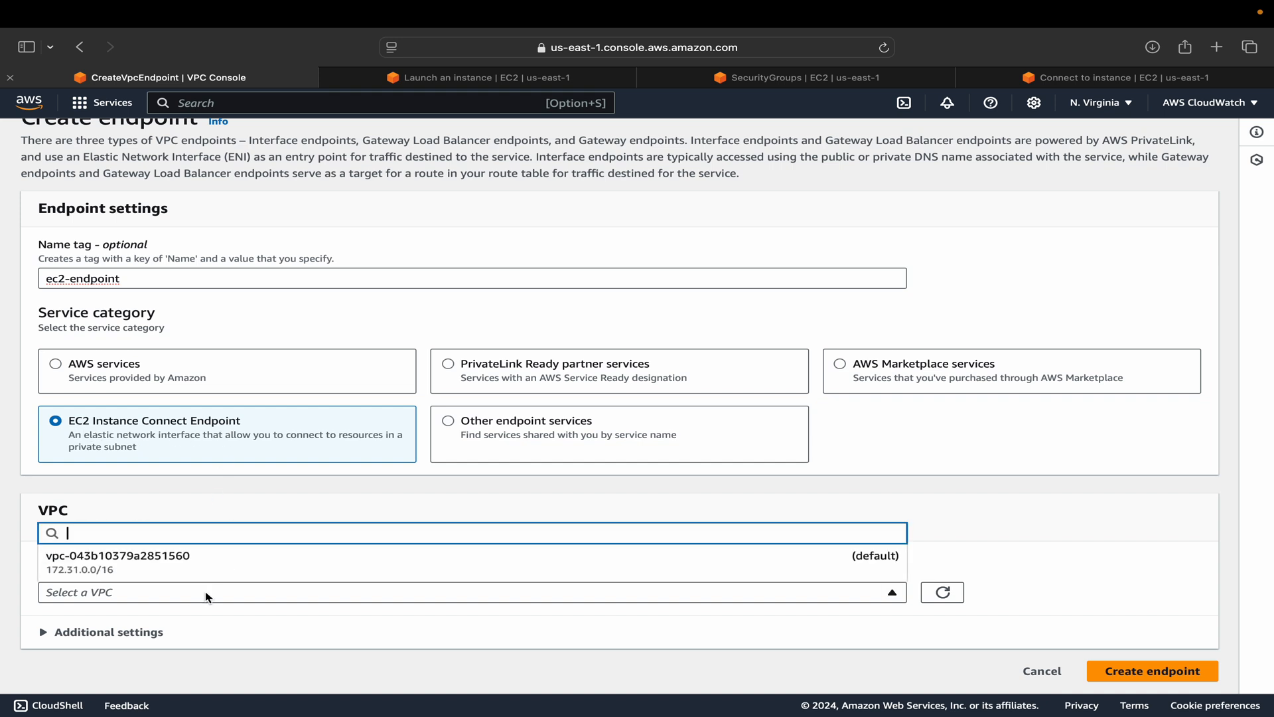
{"action": "left_click", "coordinate": [241, 568]}
{"action": "scroll", "coordinate": [241, 570], "scroll_direction": "down", "scroll_amount": 5}
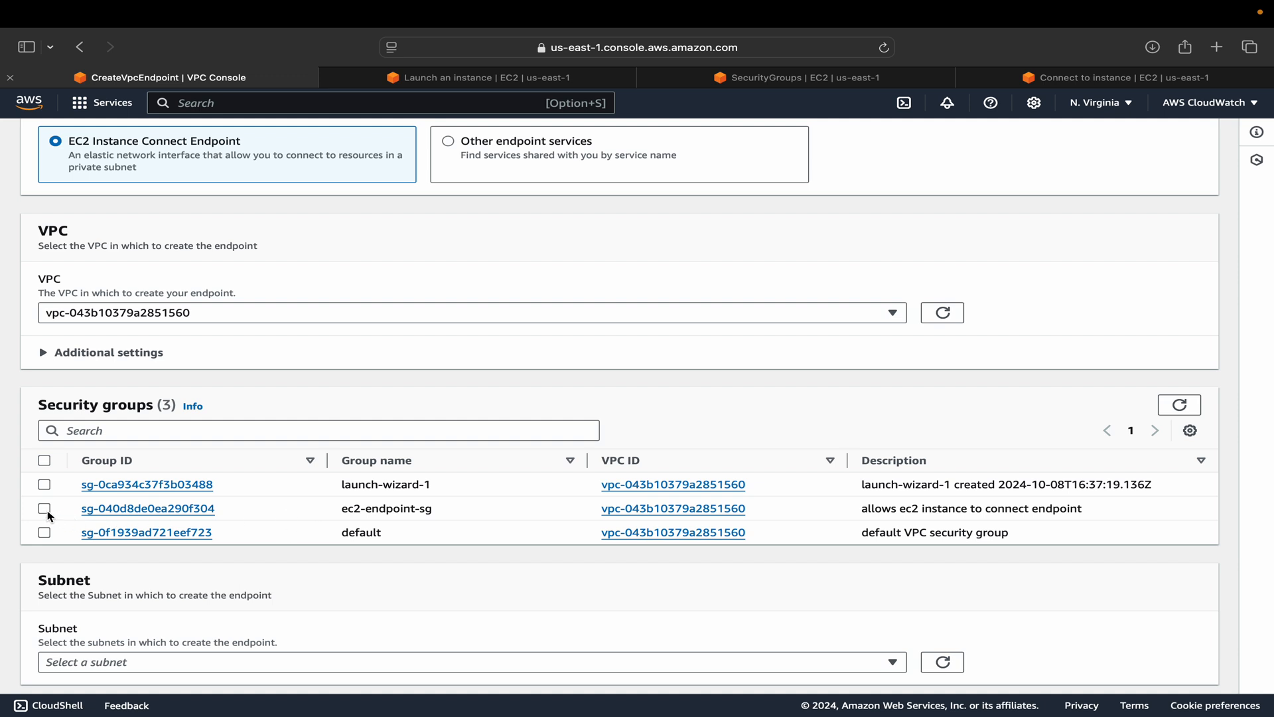
{"action": "left_click", "coordinate": [44, 509]}
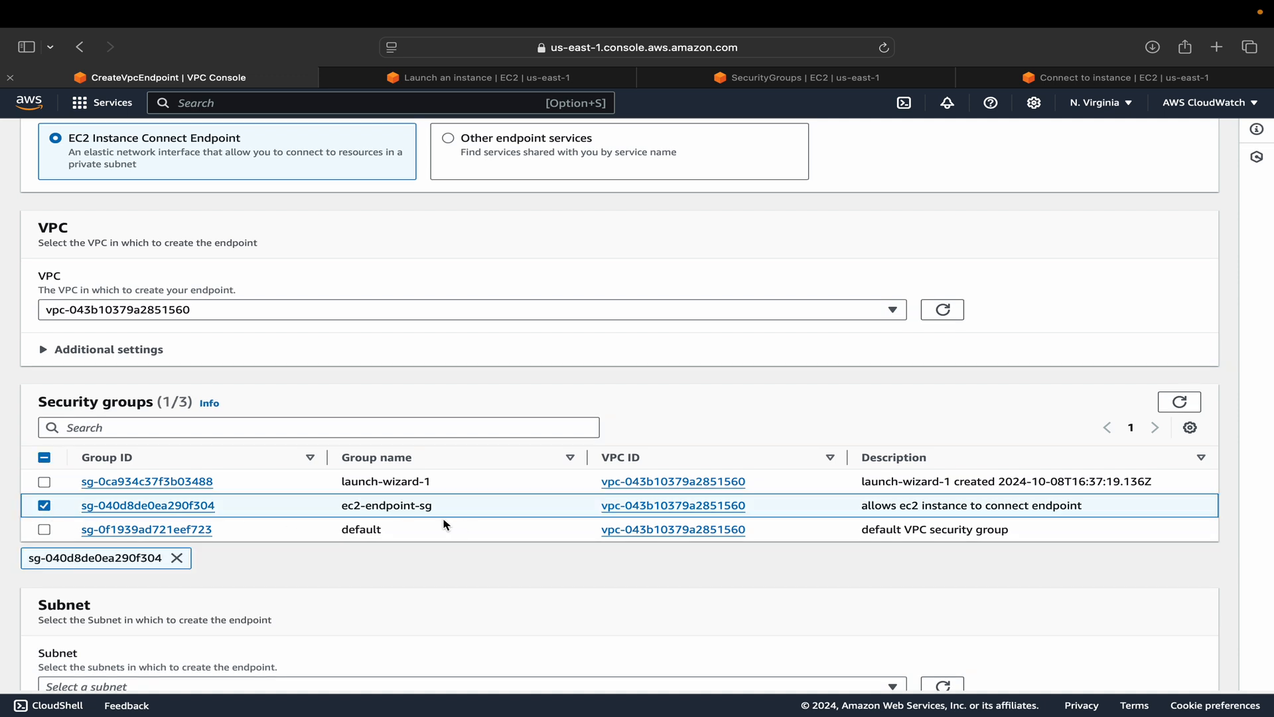
Place the new endpoint in the subnet named private-subnet.
{"action": "scroll", "coordinate": [464, 591], "scroll_direction": "down", "scroll_amount": 3}
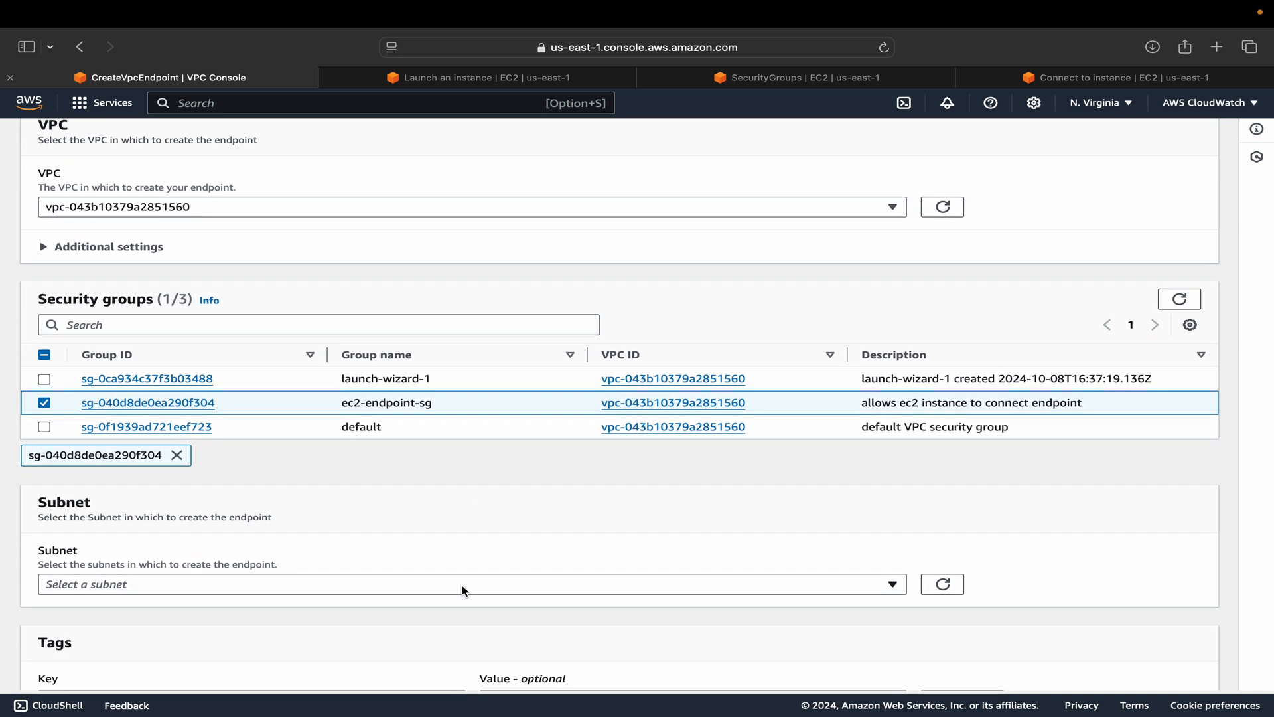
{"action": "left_click", "coordinate": [463, 589]}
{"action": "scroll", "coordinate": [398, 464], "scroll_direction": "down", "scroll_amount": 2}
{"action": "left_click", "coordinate": [358, 495]}
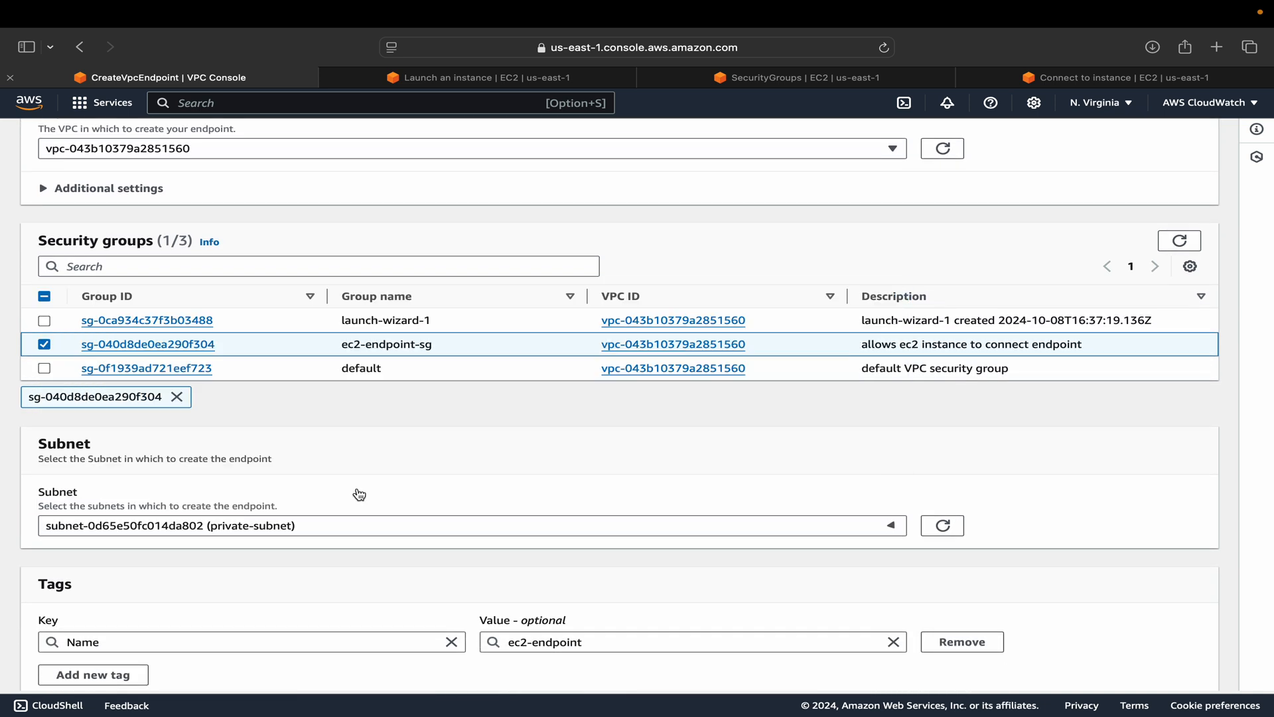
Add a tag with key purpose and value youtube, and create the endpoint.
{"action": "scroll", "coordinate": [328, 576], "scroll_direction": "down", "scroll_amount": 2}
{"action": "left_click", "coordinate": [108, 609]}
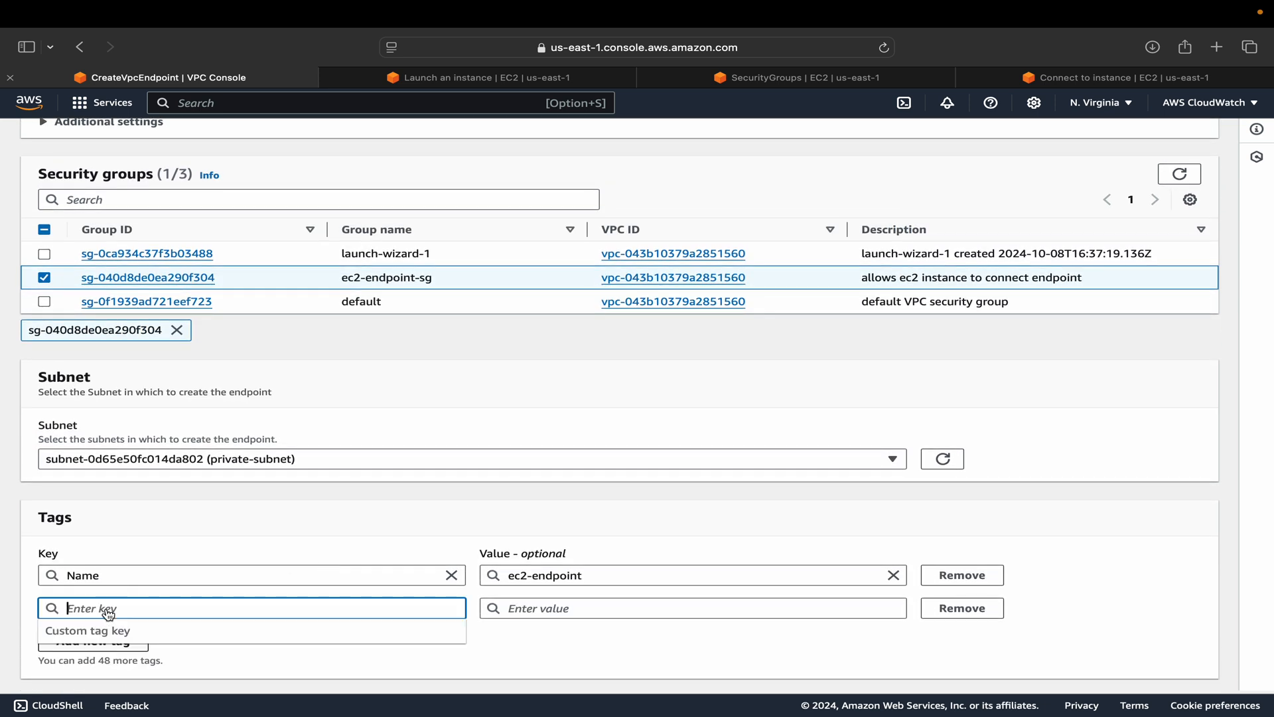
{"action": "type", "text": "purpose"}
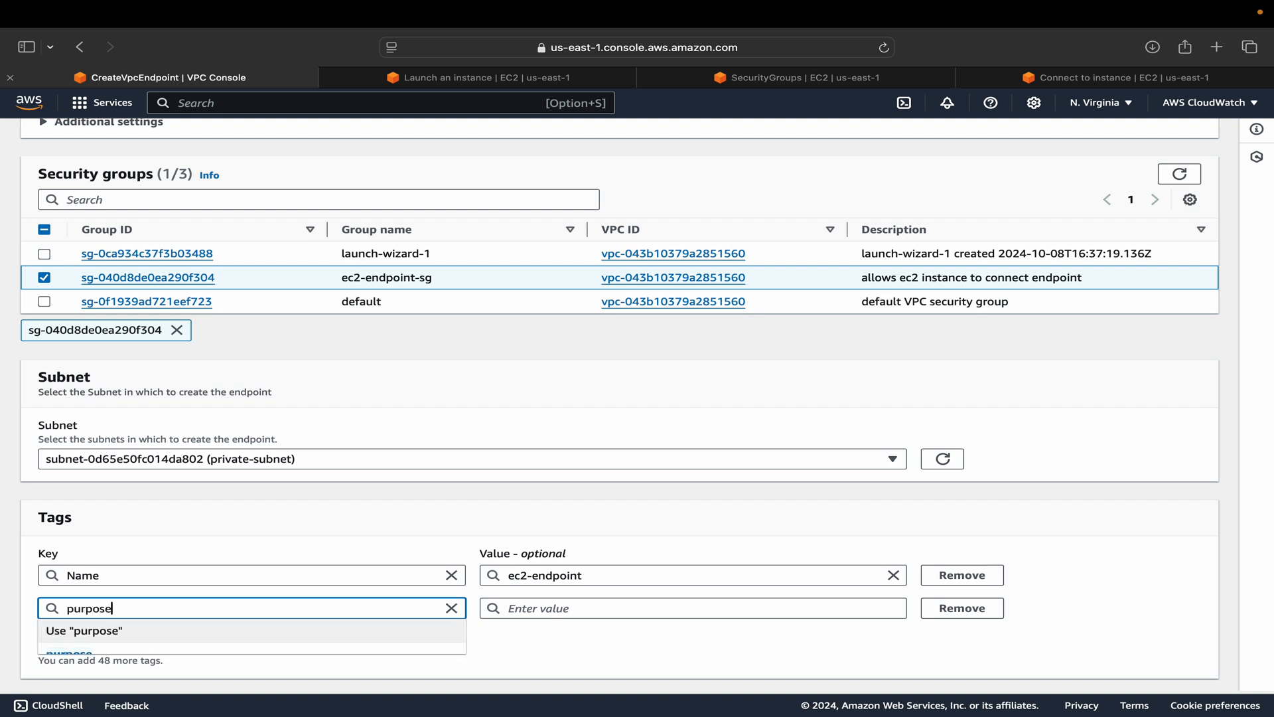
{"action": "left_click", "coordinate": [418, 634]}
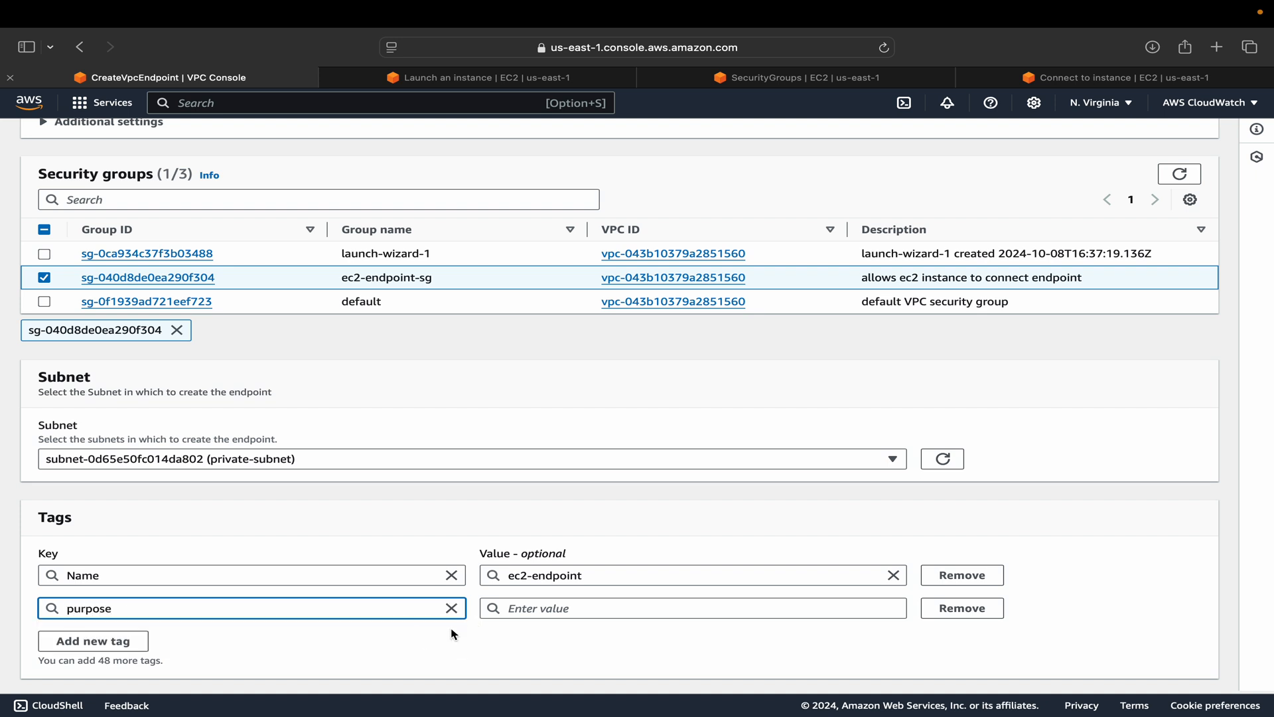
{"action": "left_click", "coordinate": [605, 600]}
{"action": "type", "text": "youtube"}
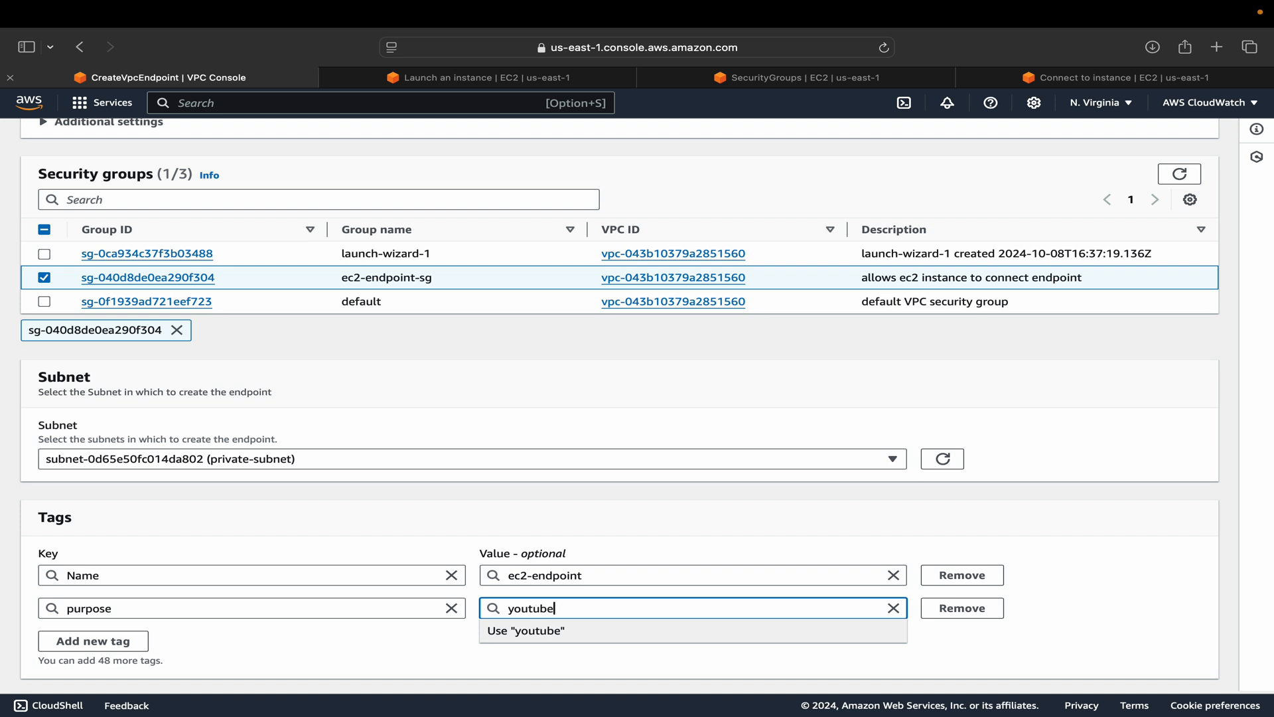
{"action": "left_click", "coordinate": [1007, 654]}
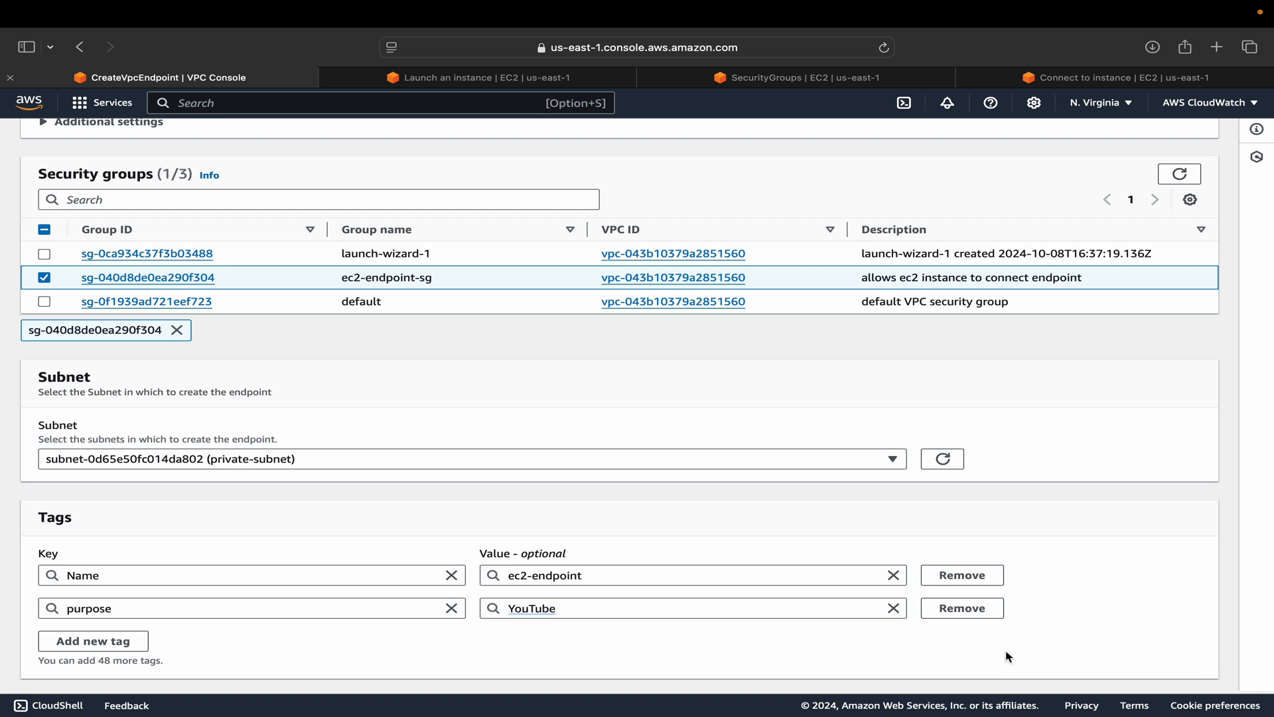
{"action": "left_click", "coordinate": [894, 608]}
{"action": "type", "text": "youtube"}
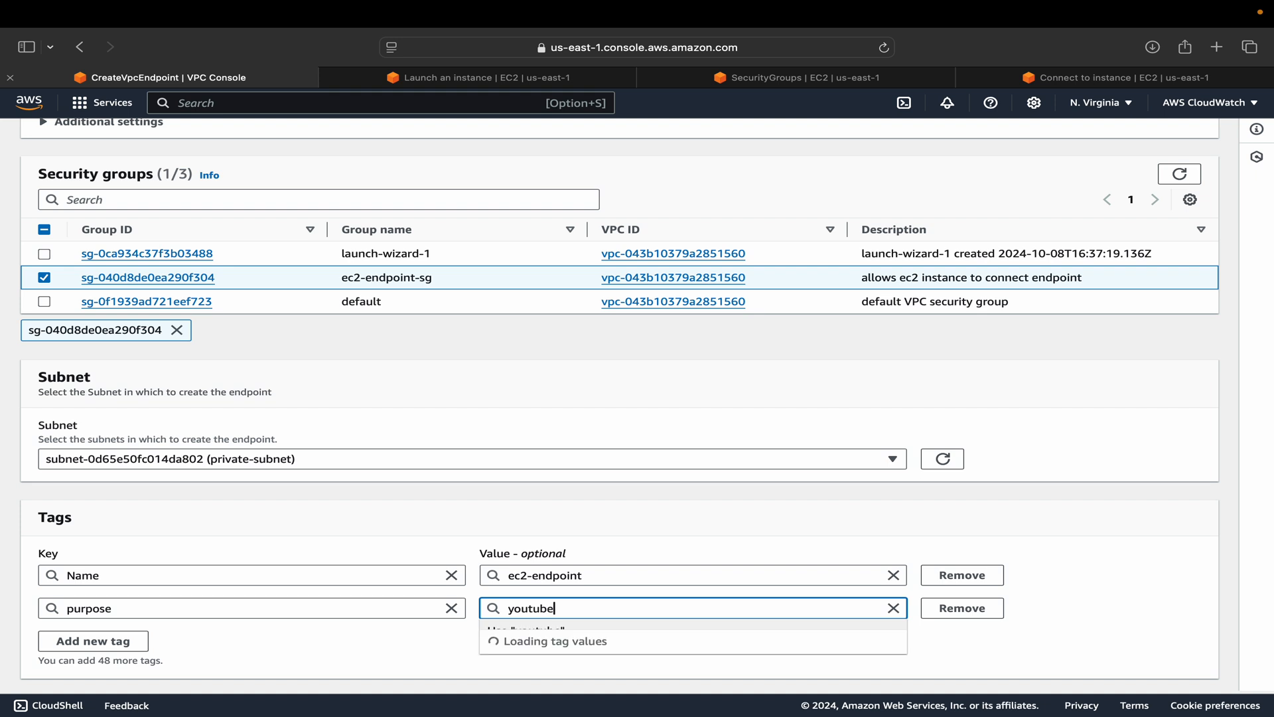
{"action": "left_click", "coordinate": [584, 654]}
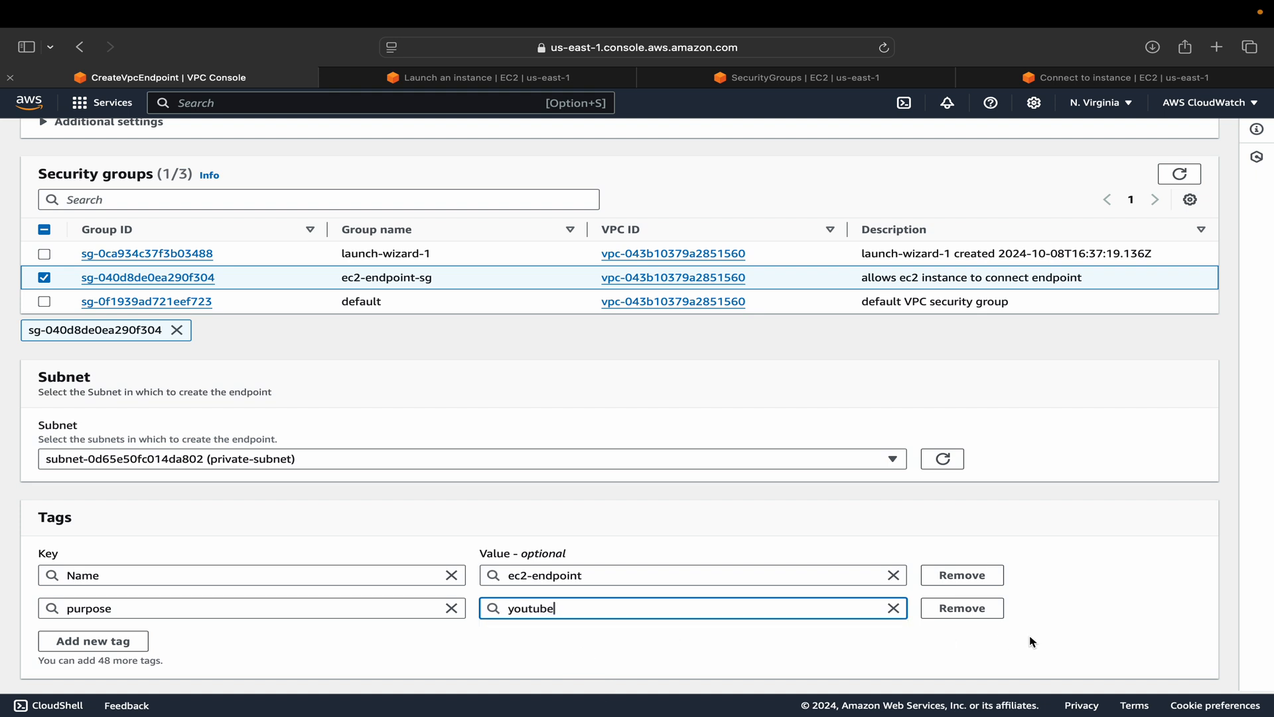
{"action": "scroll", "coordinate": [1032, 640], "scroll_direction": "down", "scroll_amount": 1}
{"action": "left_click", "coordinate": [1127, 667]}
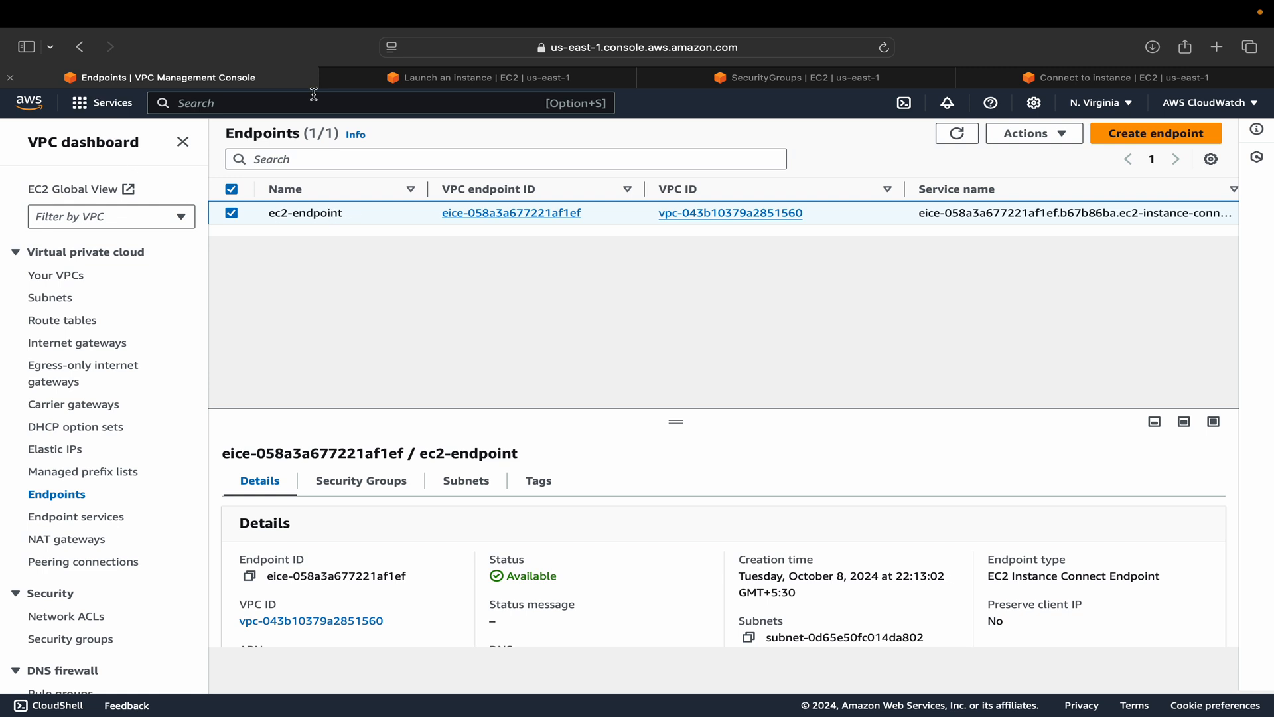
Reopen the ec2-private-connect-test connection page from the instances list and choose Connect using EC2 Instance Connect Endpoint, with endpoint eice-058a3a677221af1ef.
{"action": "left_click", "coordinate": [1055, 74]}
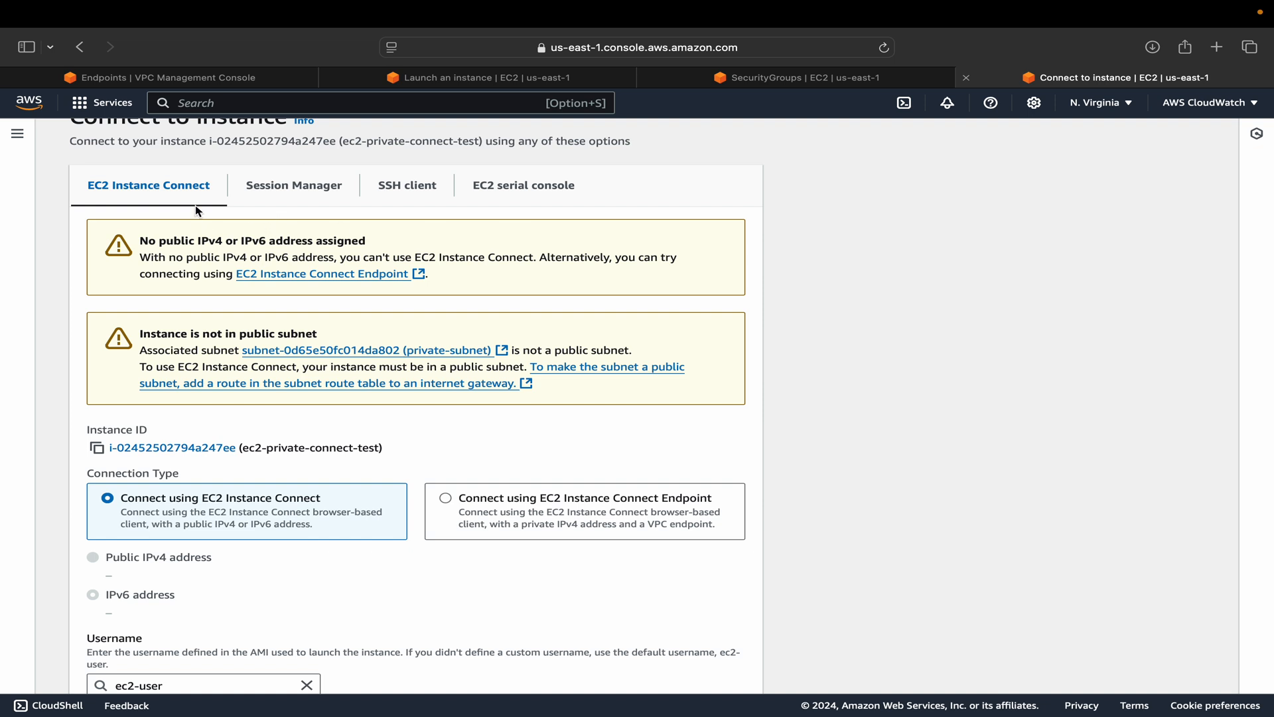
{"action": "scroll", "coordinate": [276, 212], "scroll_direction": "up", "scroll_amount": 2}
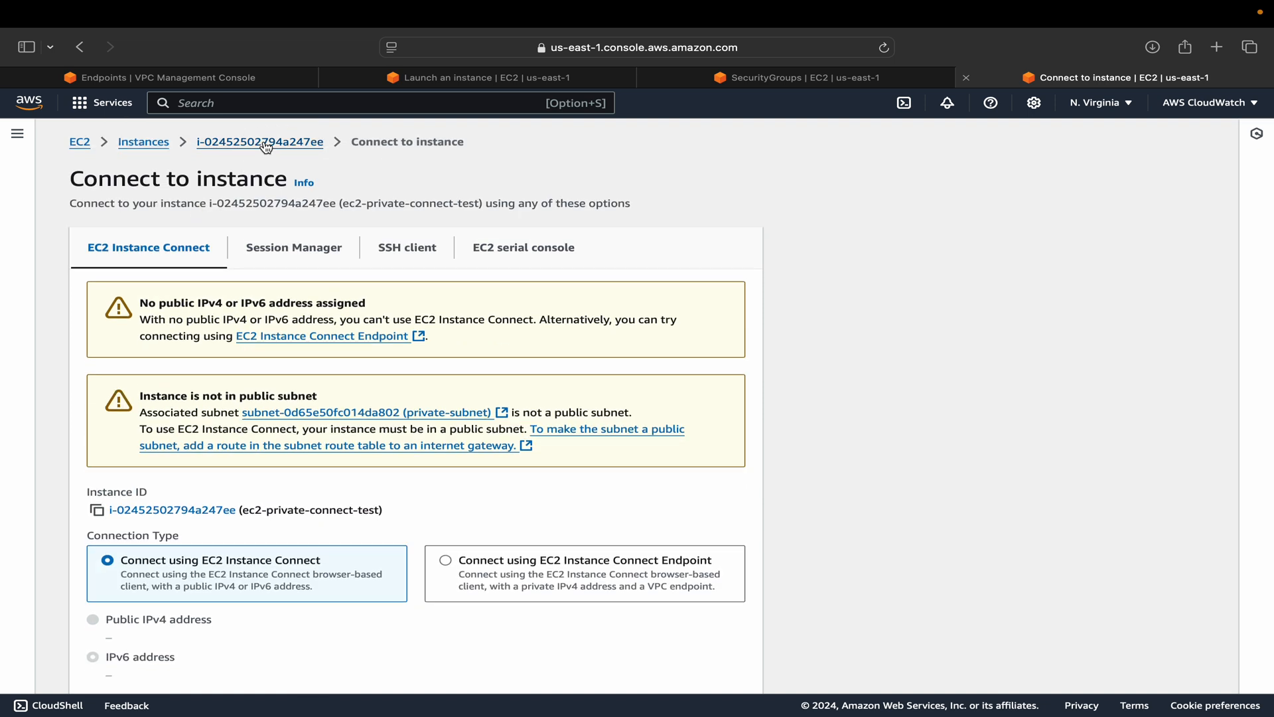
{"action": "left_click", "coordinate": [270, 142]}
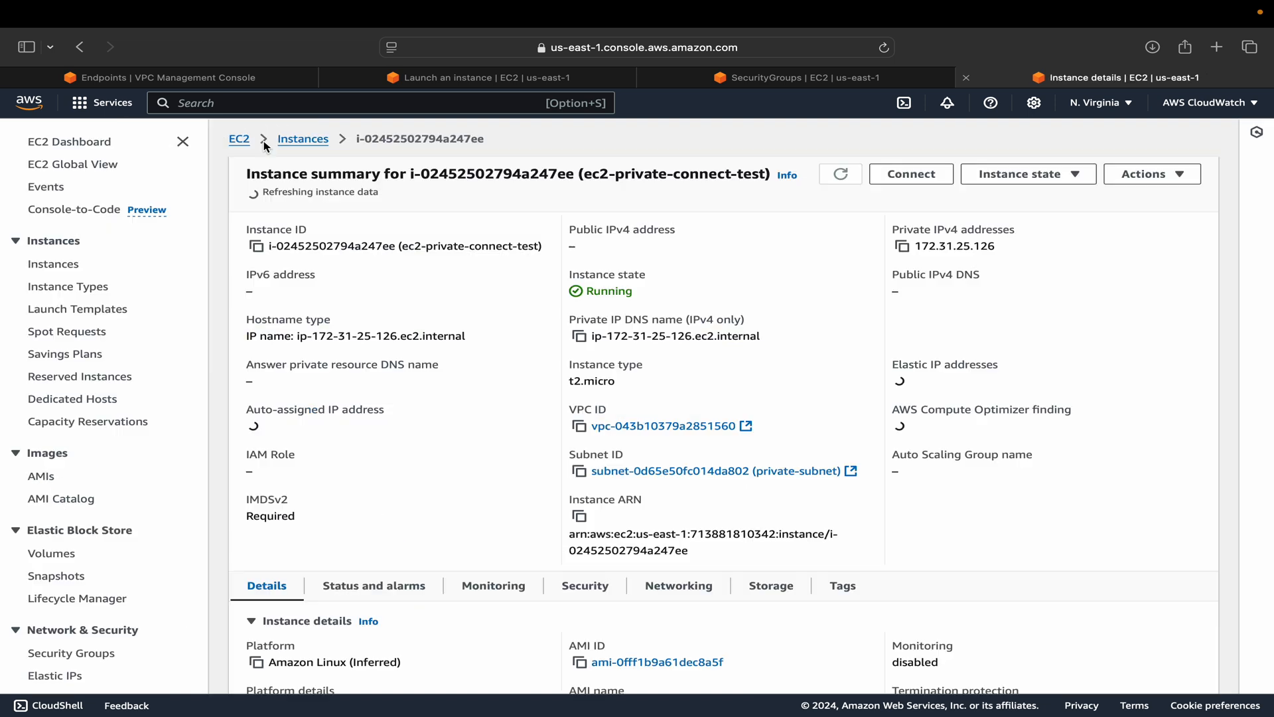
{"action": "left_click", "coordinate": [300, 140]}
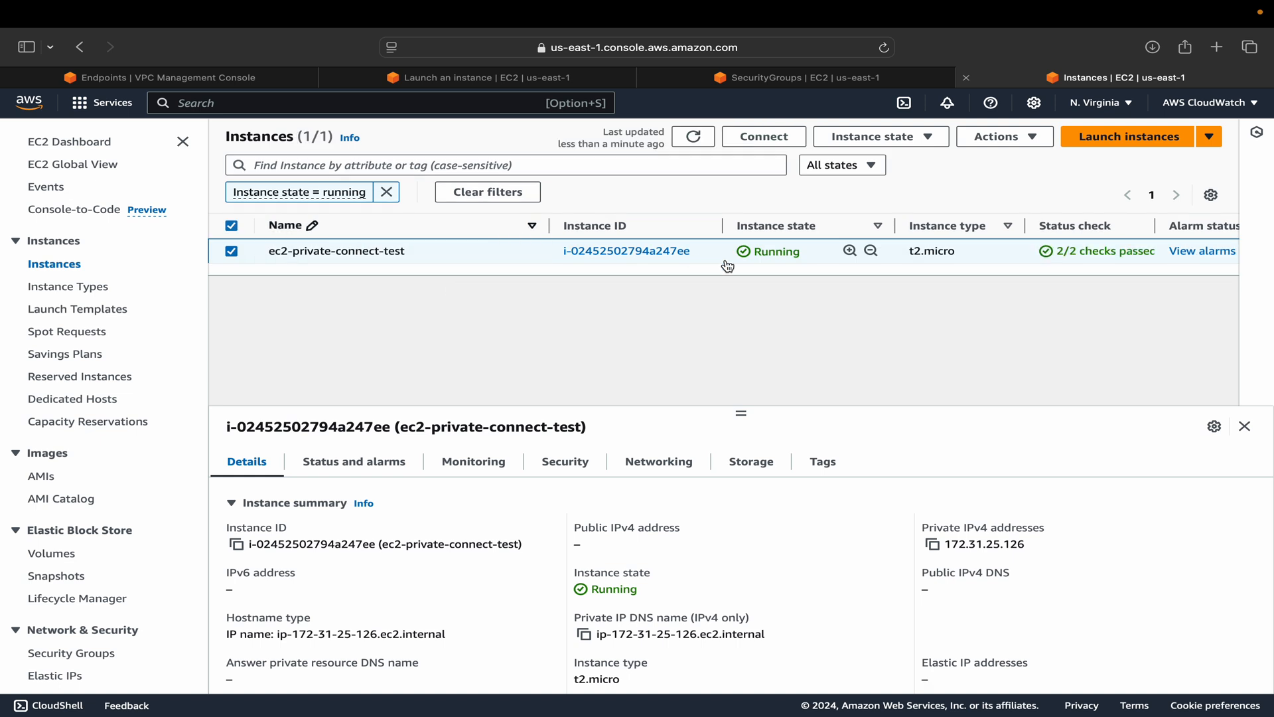
{"action": "left_click", "coordinate": [648, 252]}
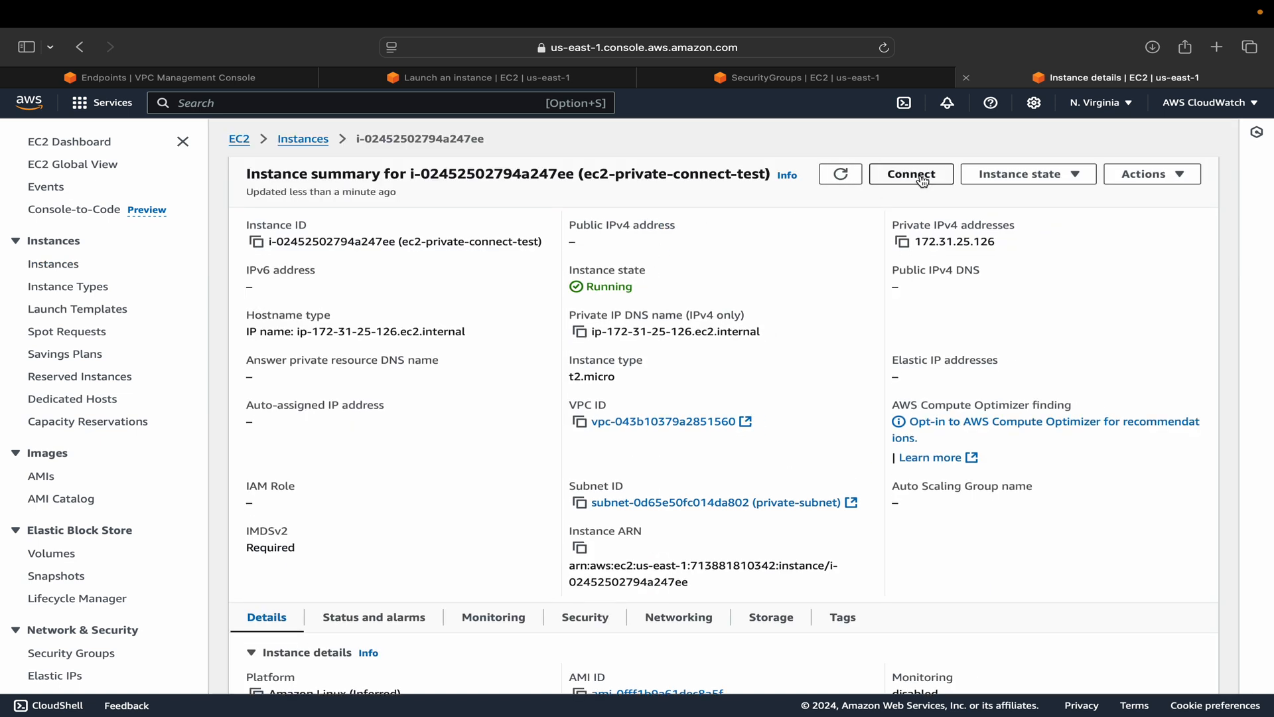
{"action": "left_click", "coordinate": [922, 176]}
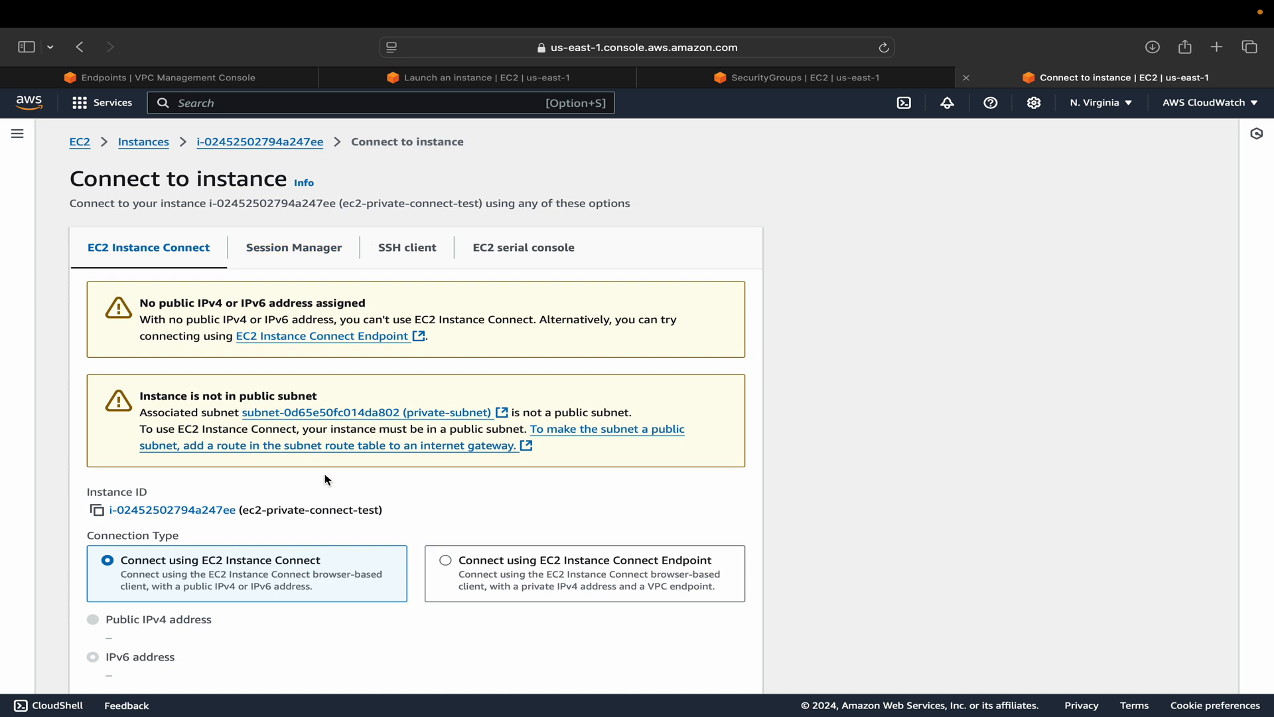
{"action": "scroll", "coordinate": [325, 479], "scroll_direction": "down", "scroll_amount": 4}
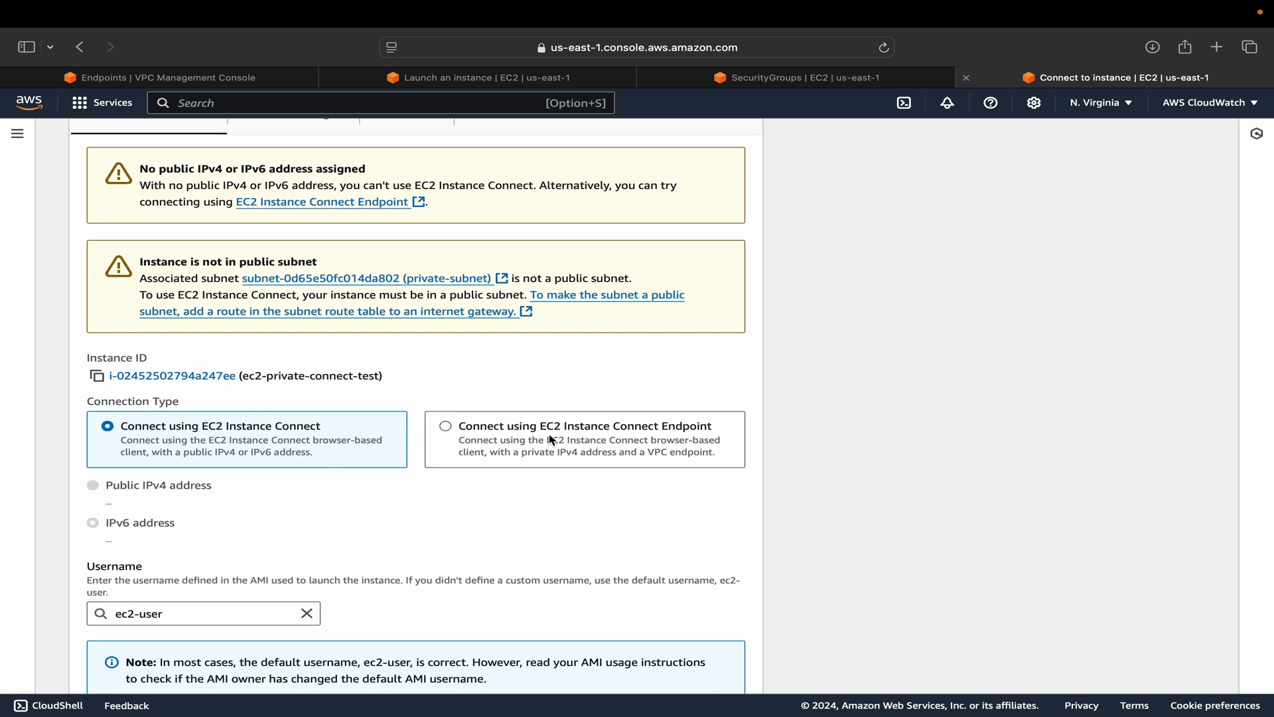
{"action": "left_click", "coordinate": [447, 426]}
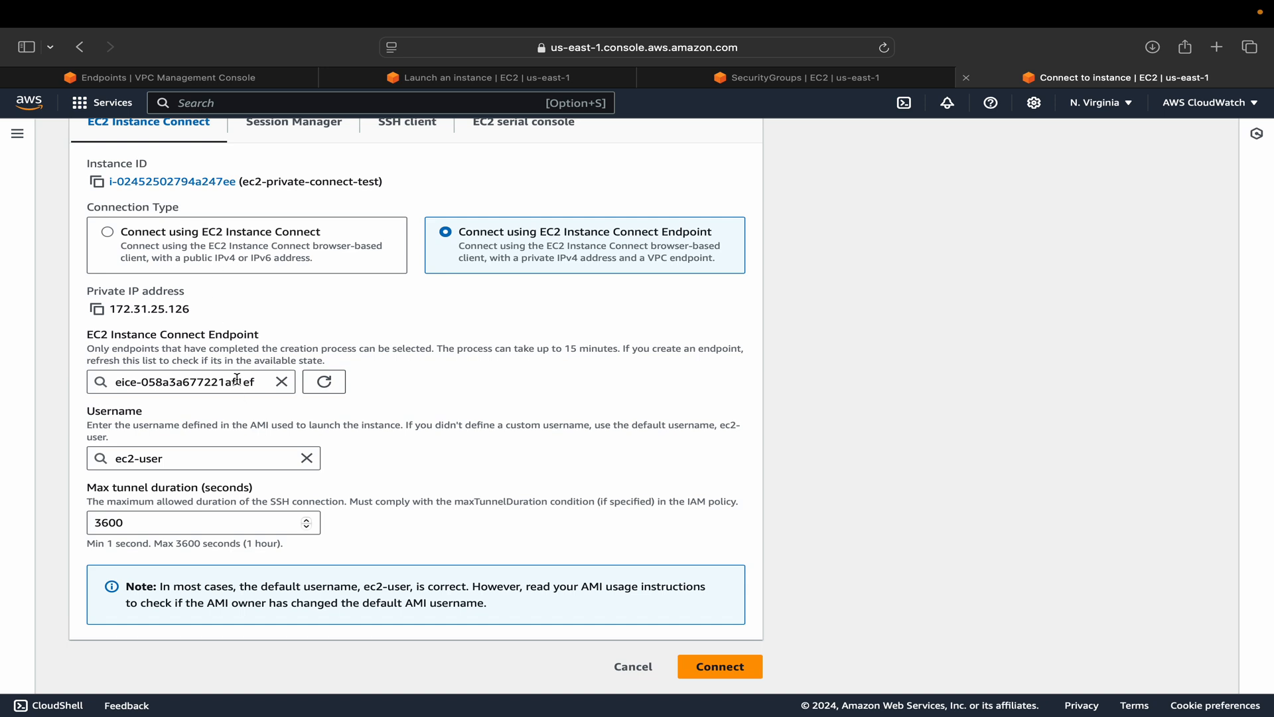
Check the endpoint ID against the VPC endpoints list, and connect to the instance as ec2-user through that endpoint.
{"action": "left_click", "coordinate": [183, 80]}
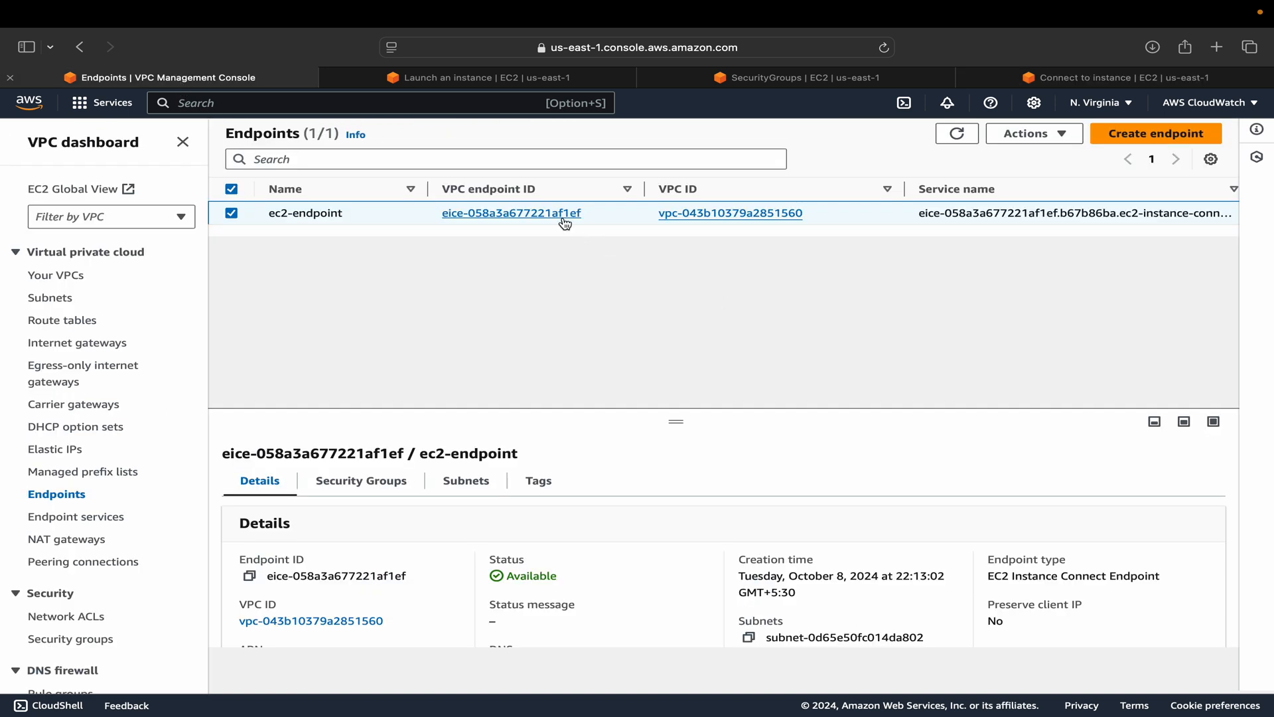
{"action": "left_click", "coordinate": [1037, 81]}
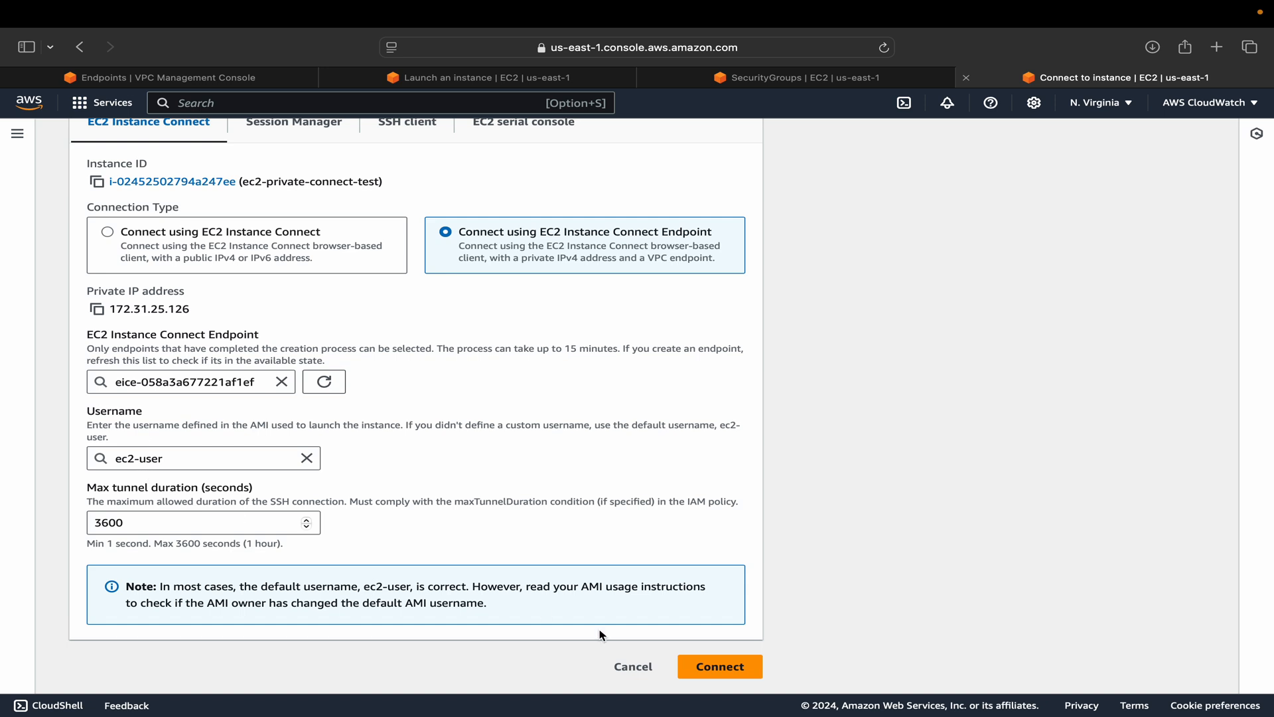
{"action": "left_click", "coordinate": [725, 669]}
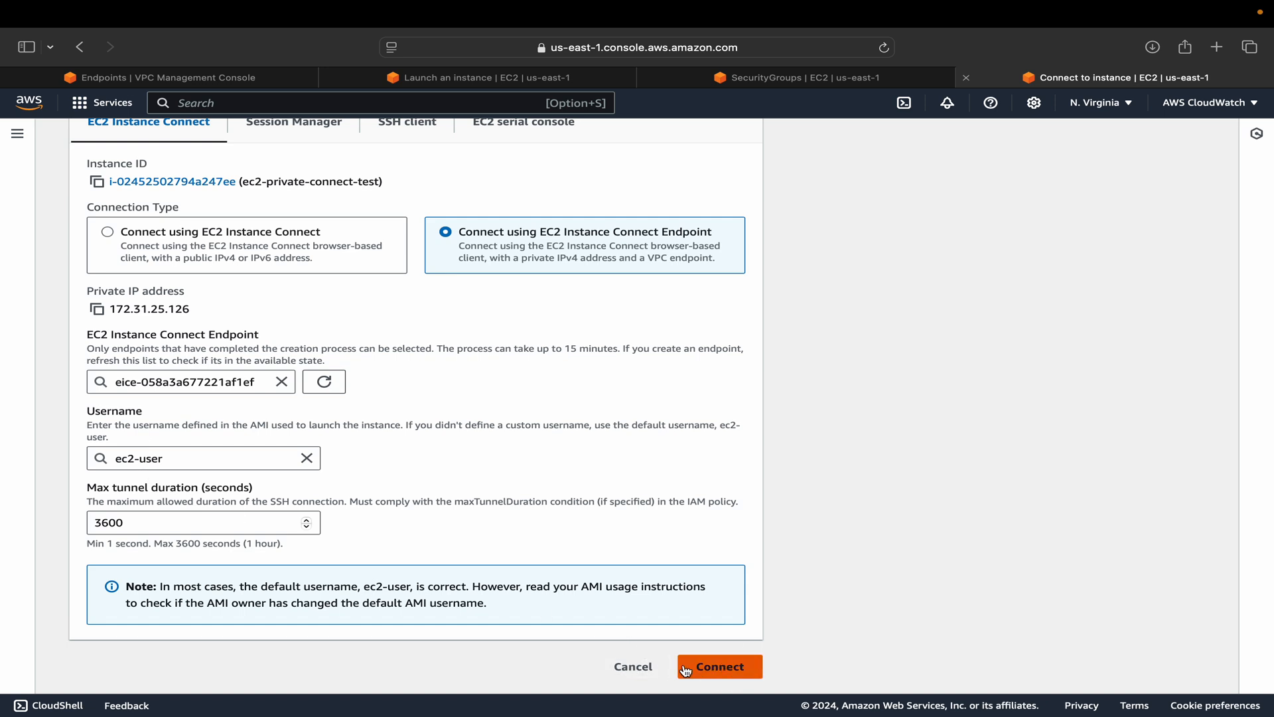